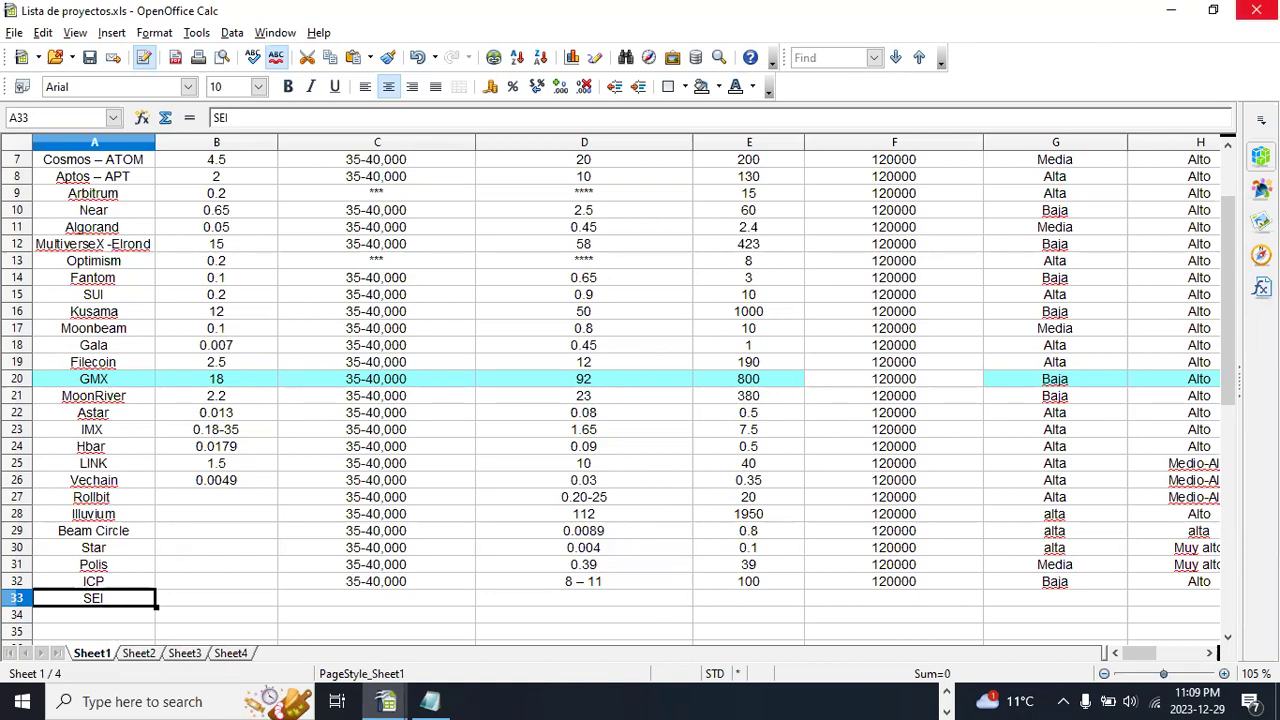
Minimise the project list spreadsheet and open the Nasdaq article on the exchange trilemma in the browser.
click(1172, 10)
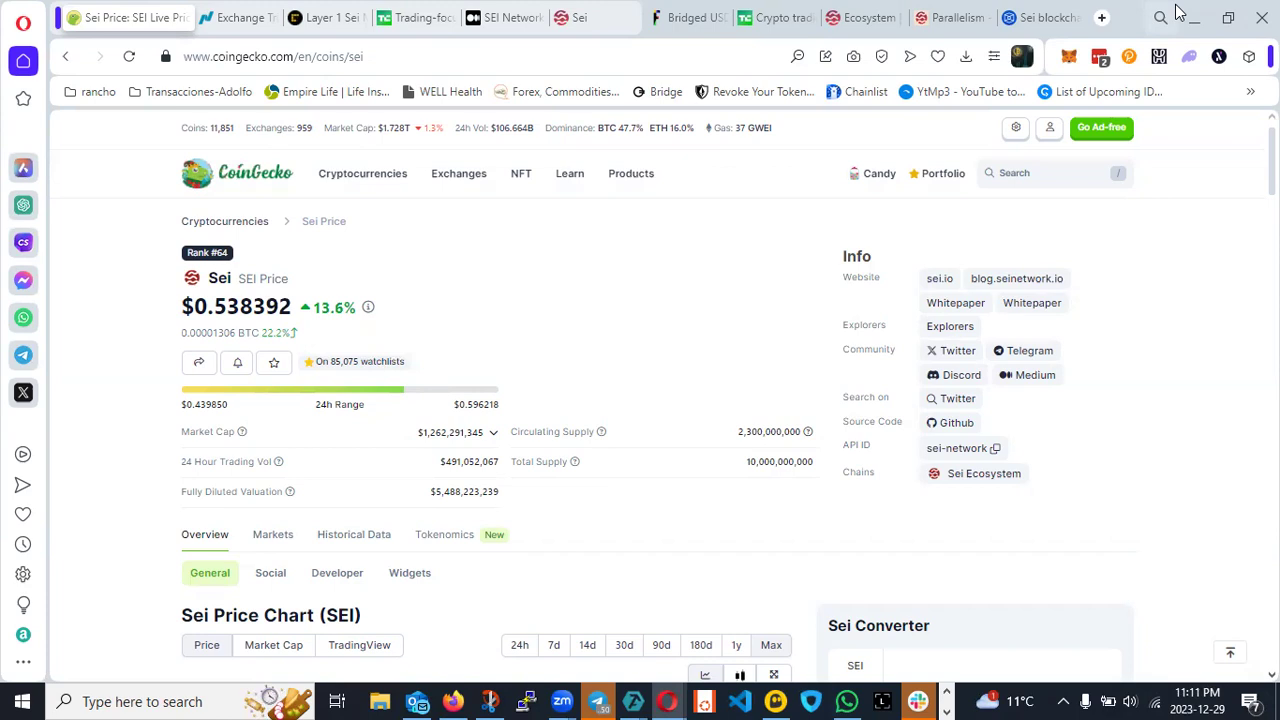
click(236, 14)
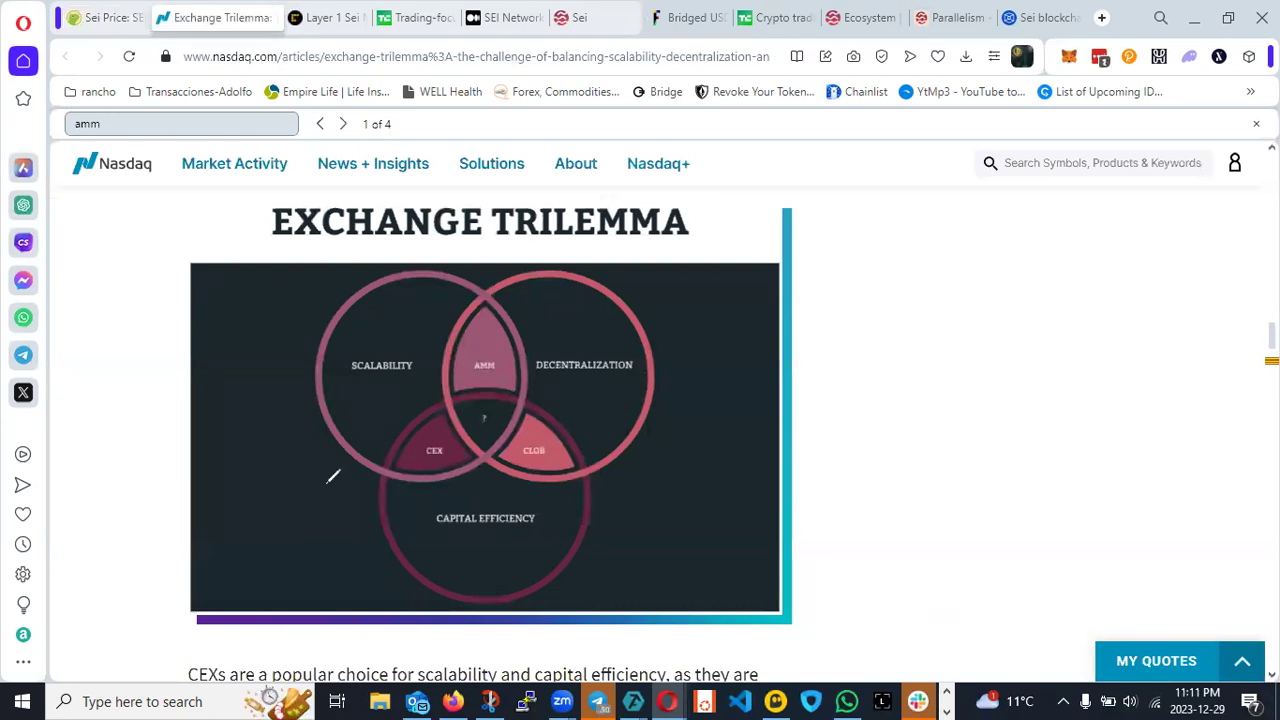
Circle CEX in the exchange trilemma diagram and underline the Scalability and Capital Efficiency labels with the screen pen.
mouse_move(458, 444)
mouse_down()
mouse_move(446, 468)
mouse_move(410, 470)
mouse_move(440, 440)
mouse_up()
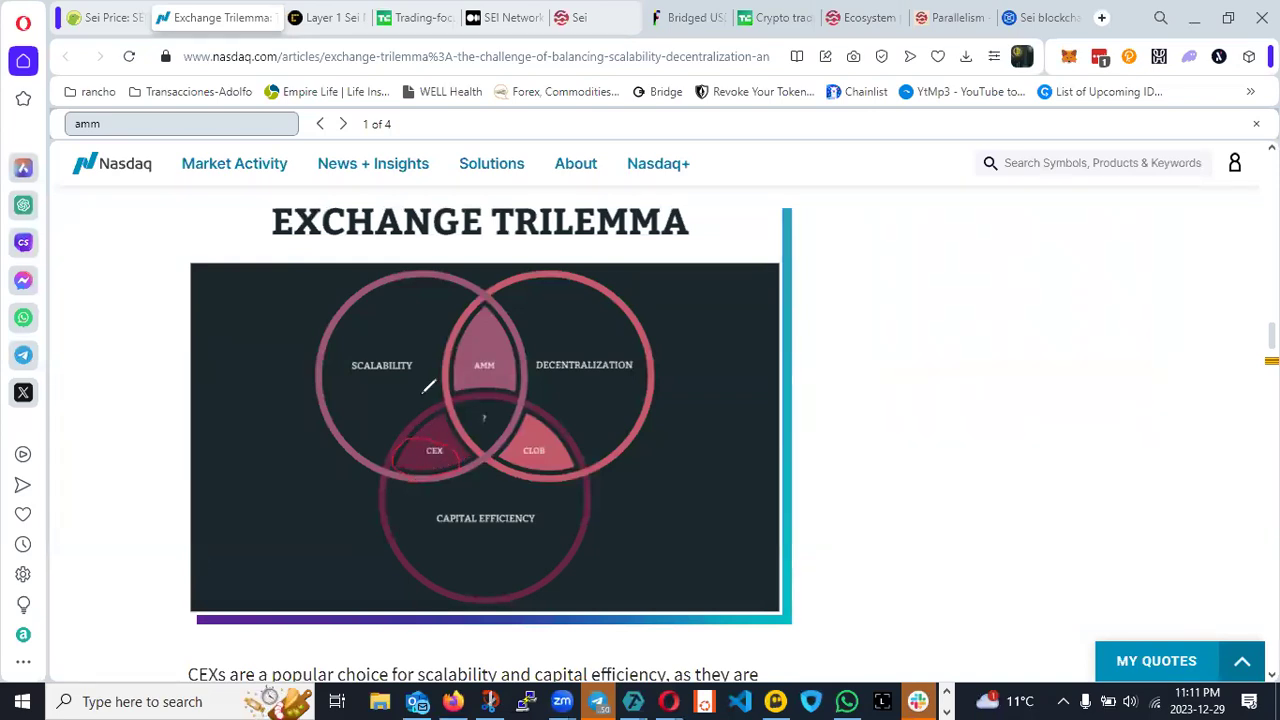
drag(353, 379, 399, 378)
drag(440, 535, 558, 538)
Circle the Decentralization and AMM labels in the exchange trilemma diagram with the screen pen.
mouse_move(576, 346)
mouse_down()
mouse_move(592, 362)
mouse_move(572, 364)
mouse_up()
mouse_move(489, 364)
mouse_down()
mouse_move(478, 347)
mouse_move(503, 366)
mouse_up()
key(ctrl+z)
key(ctrl+y)
mouse_move(486, 369)
mouse_down()
mouse_move(475, 371)
mouse_move(484, 349)
mouse_move(509, 363)
mouse_move(481, 373)
mouse_up()
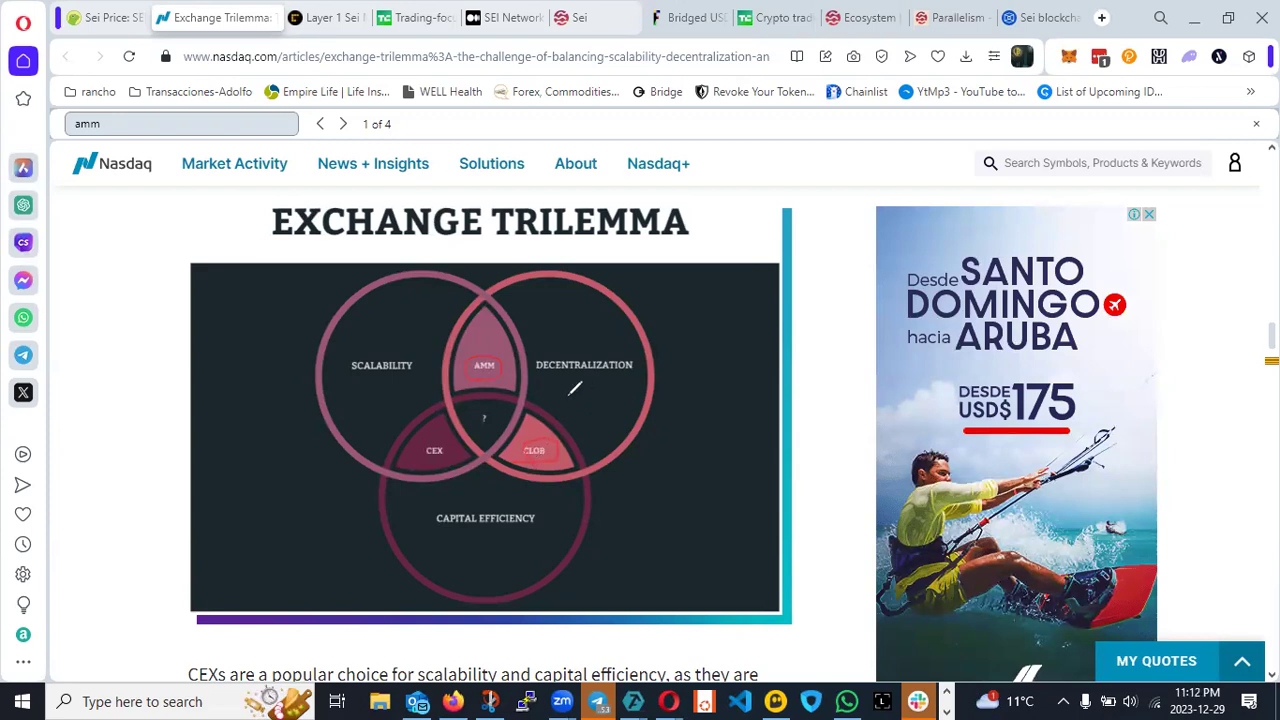
Mark the Capital Efficiency, Decentralization and Scalability labels in the diagram for comparison with CLOB.
drag(535, 532, 455, 531)
drag(534, 379, 626, 382)
drag(410, 379, 353, 381)
Circle AMM, underline the three property labels and cross out Capital Efficiency, clearing all pen marks when done.
mouse_move(487, 382)
mouse_down()
mouse_move(466, 350)
mouse_move(493, 348)
mouse_move(510, 370)
mouse_move(485, 375)
mouse_up()
drag(437, 534, 530, 529)
drag(545, 377, 618, 378)
drag(356, 379, 410, 378)
mouse_move(475, 510)
mouse_down()
mouse_move(440, 518)
mouse_move(516, 512)
mouse_up()
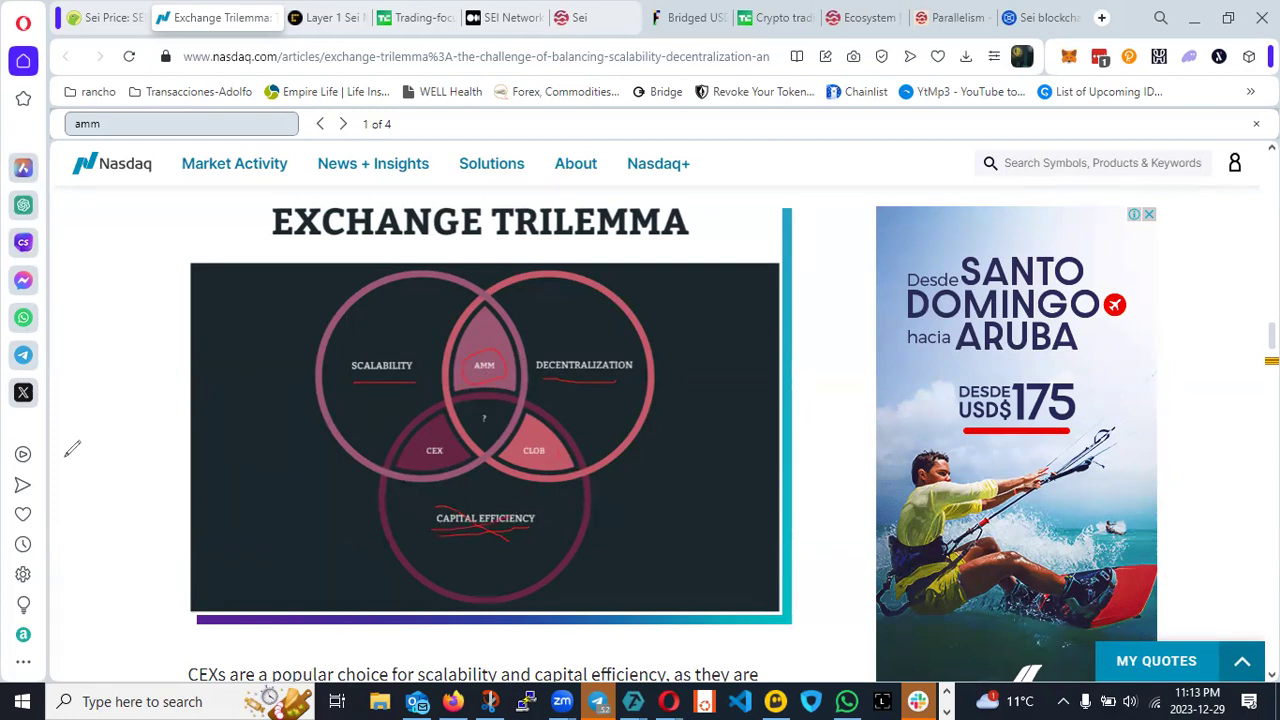
key(e)
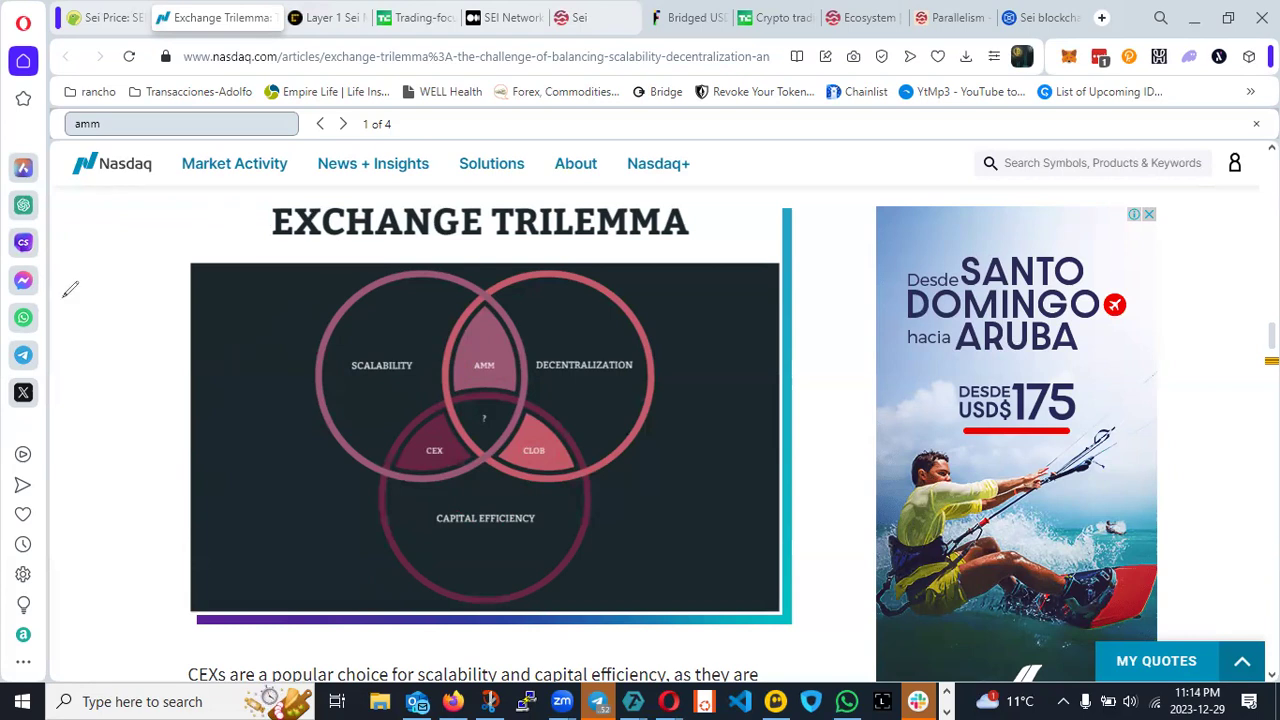
key(Escape)
Open the CoinGecko page for Sei and highlight its market cap figure.
click(65, 18)
drag(423, 433, 490, 440)
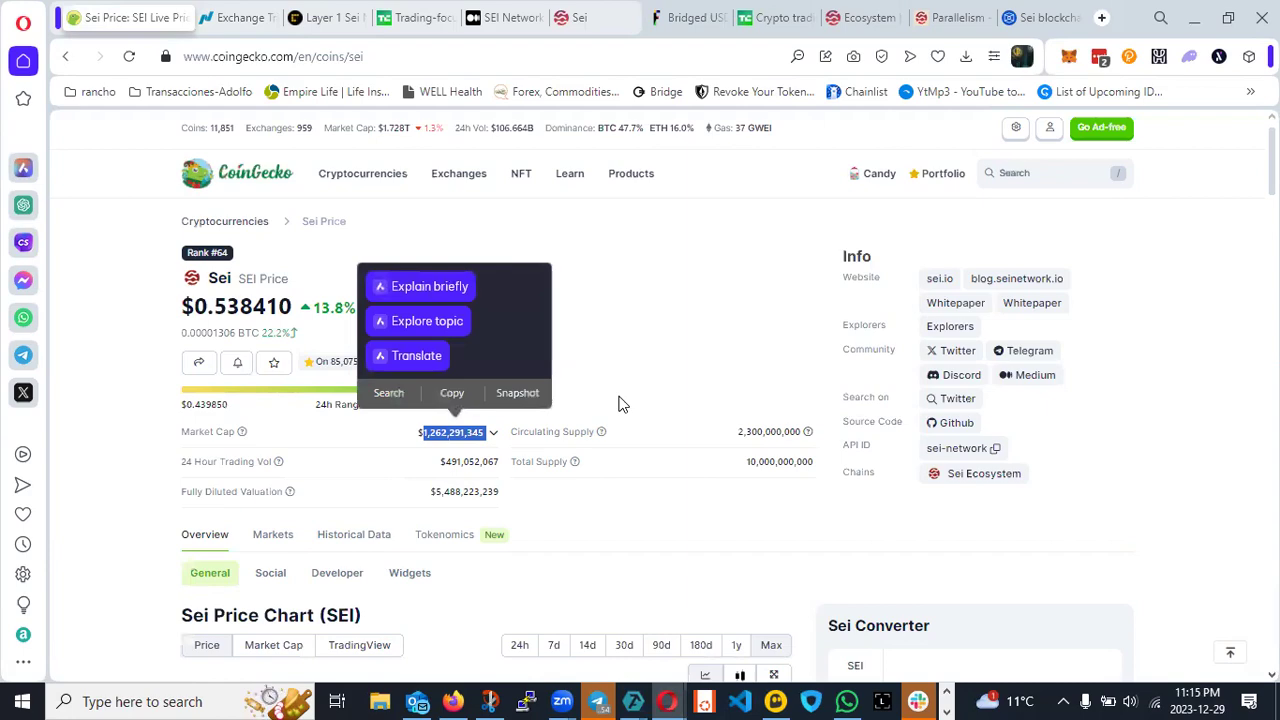
click(624, 404)
Open the CoinDesk article on the Sei mainnet launch and view its headline and lead video.
click(313, 16)
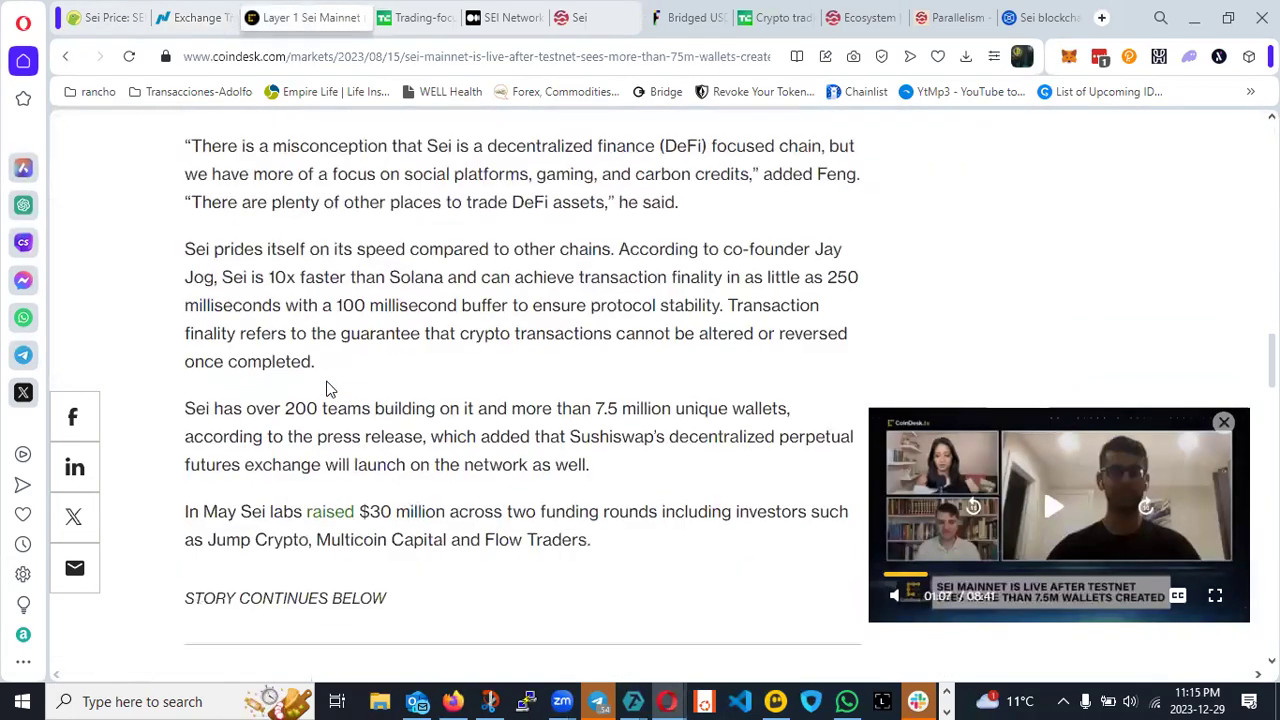
scroll(328, 390, up, 7)
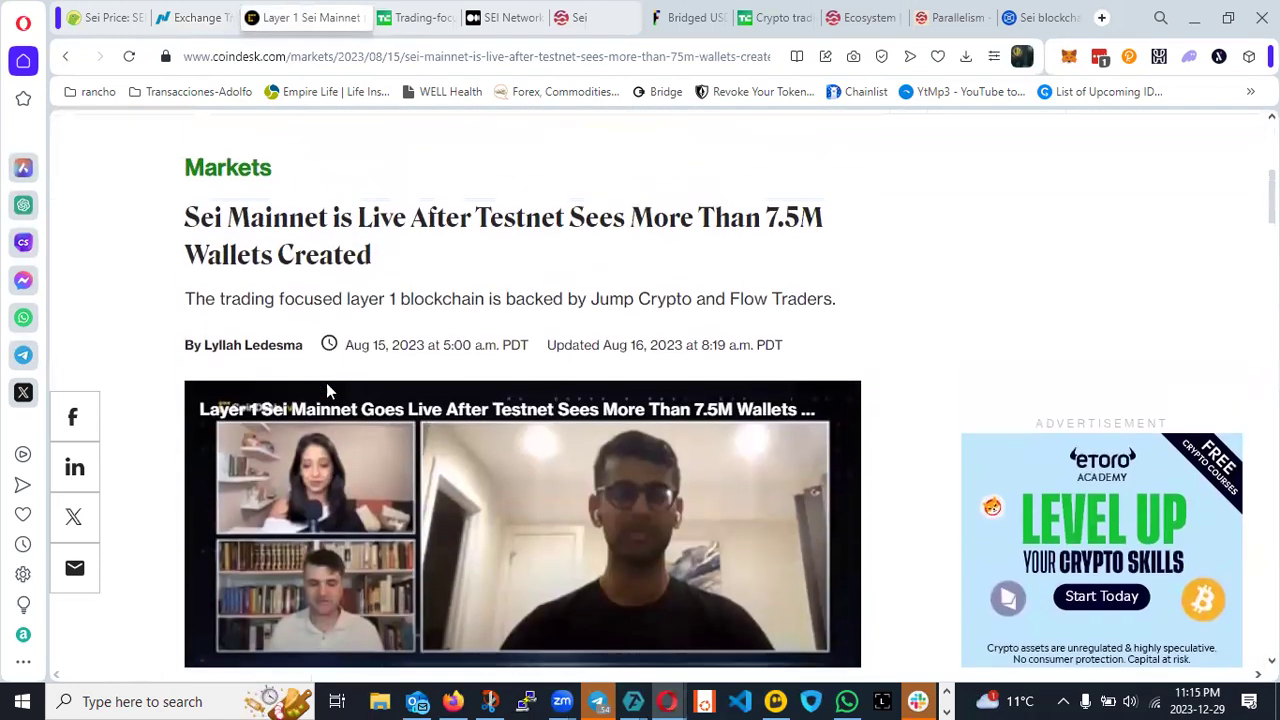
click(330, 420)
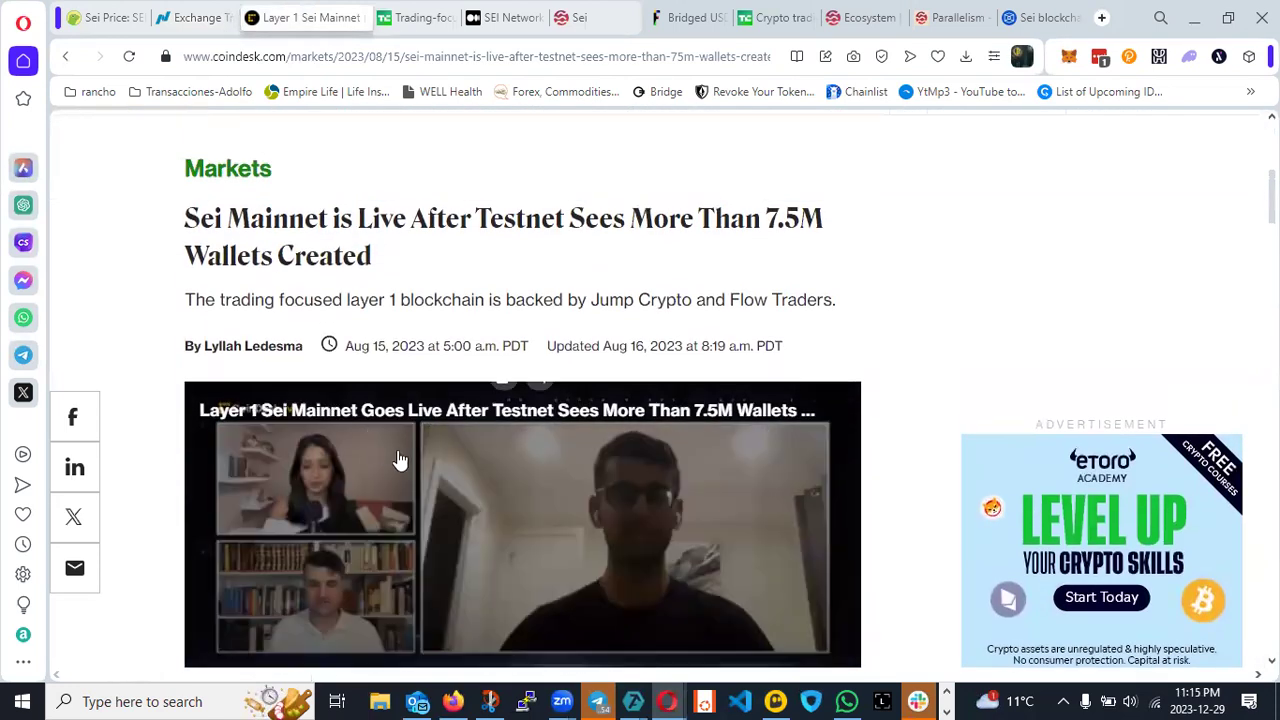
scroll(400, 457, down, 1)
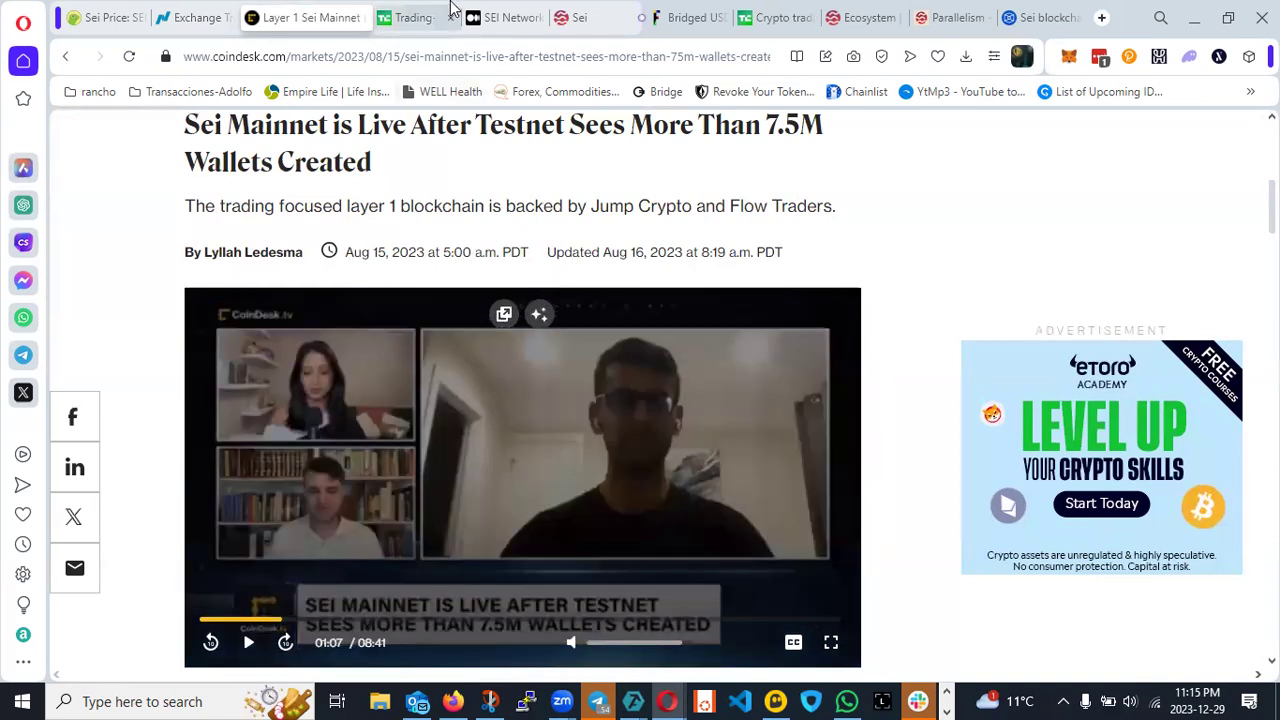
Highlight the 800 million valuation in the TechCrunch headline on Sei's funding and open the Medium article on SEI Network and Jump Crypto.
click(420, 17)
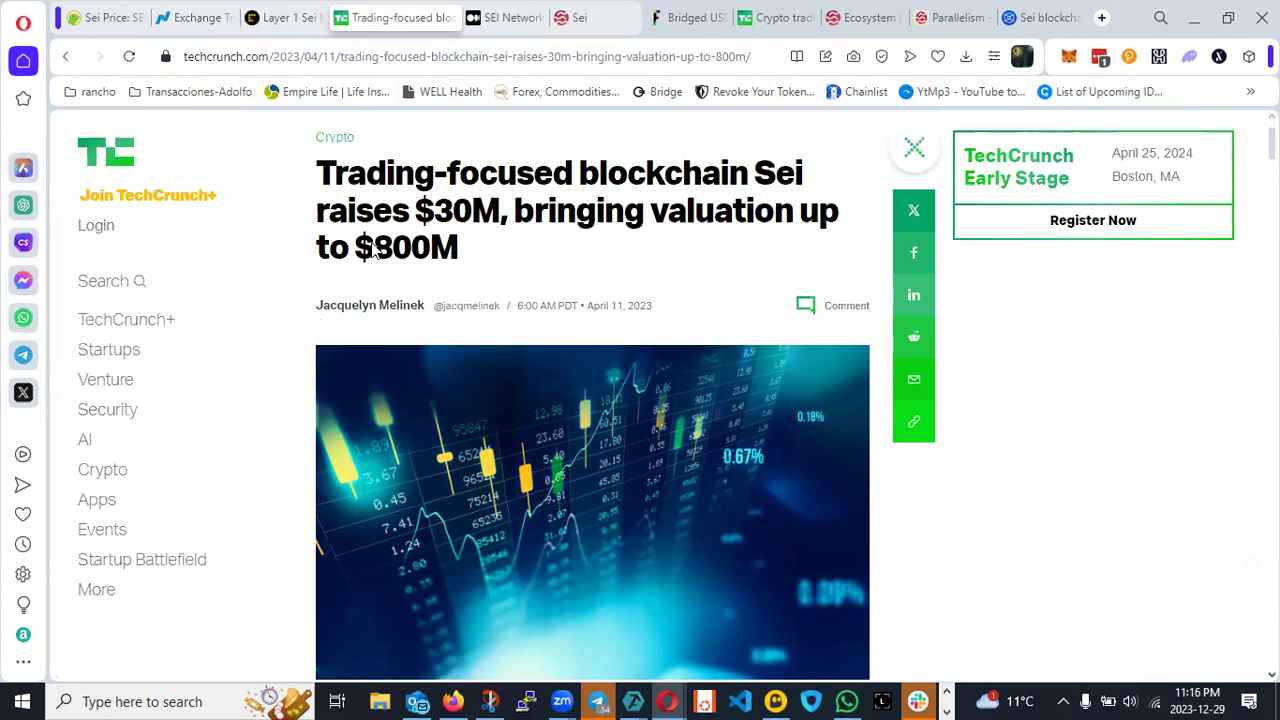
drag(372, 250, 430, 258)
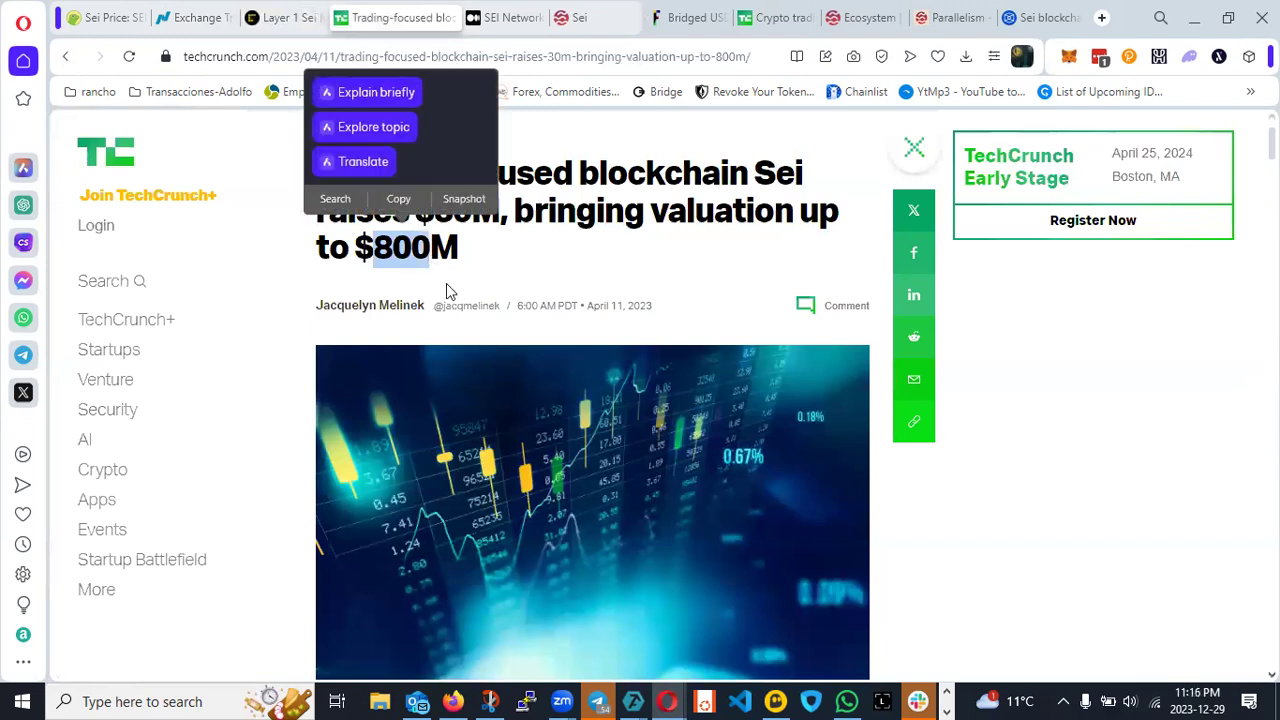
click(447, 284)
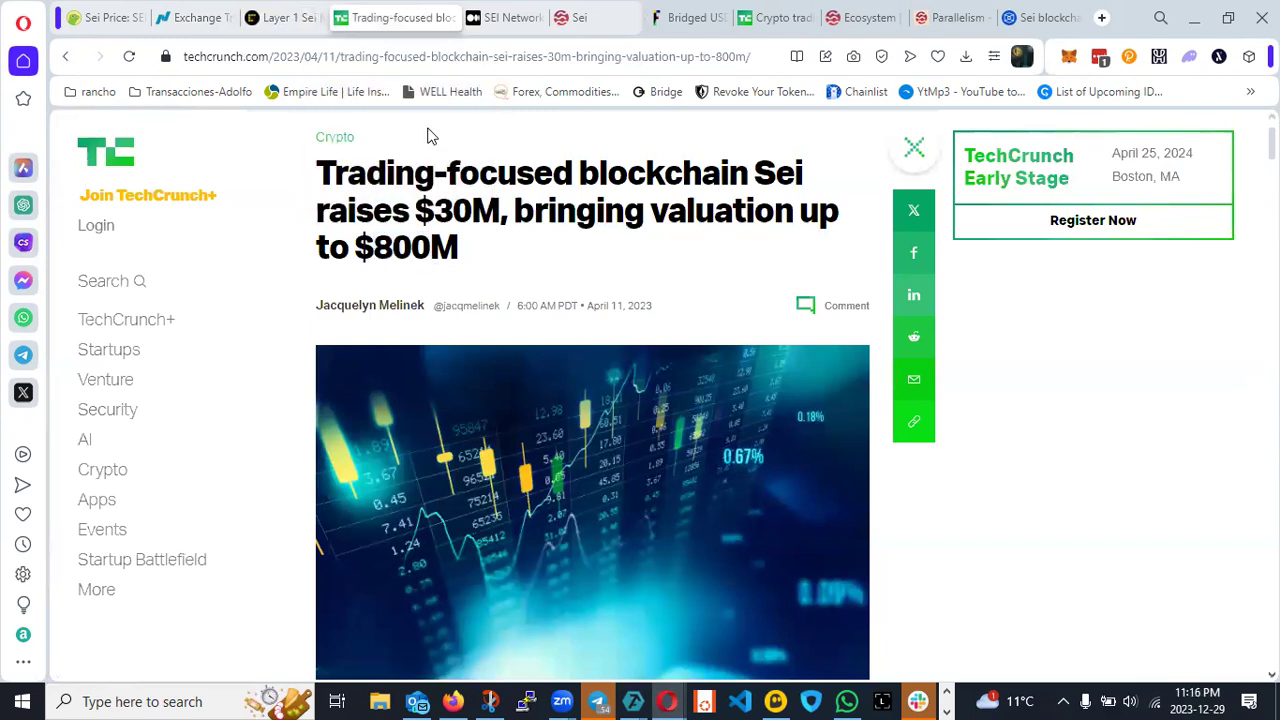
click(477, 30)
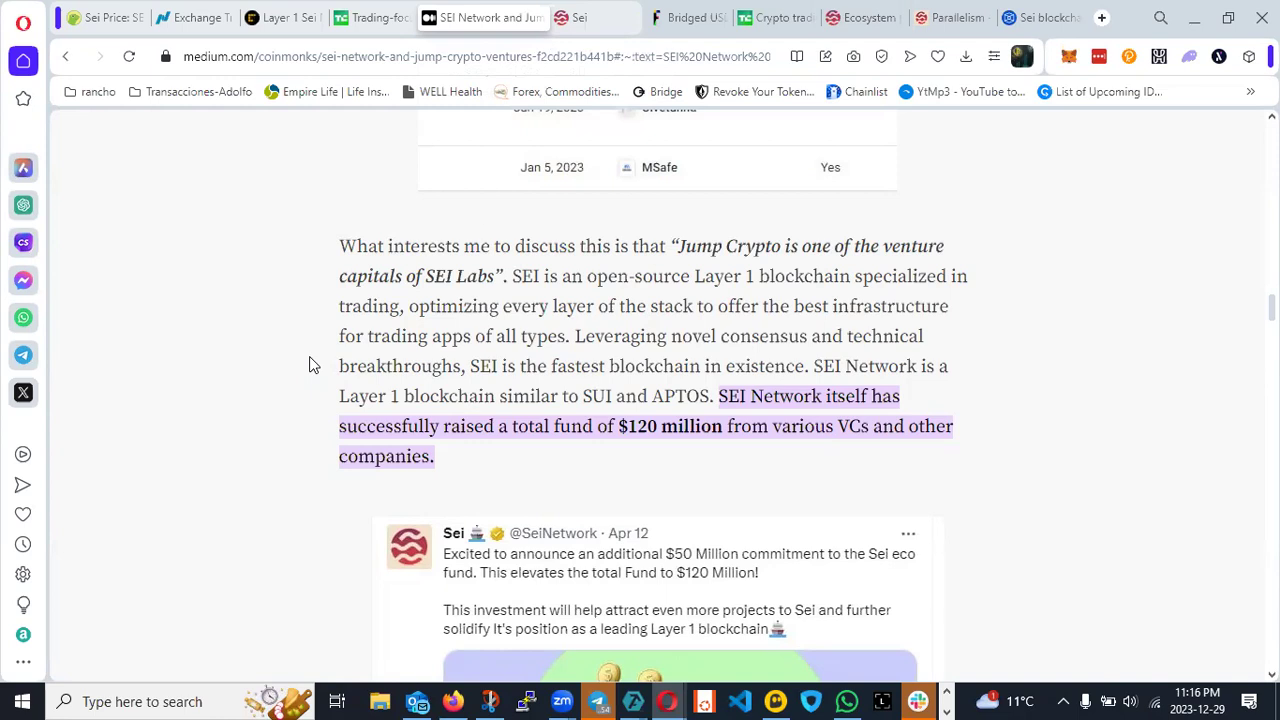
Examine the performance figures and the list of backing operators, investors and institutions on the sei.io home page.
click(566, 14)
scroll(549, 232, down, 2)
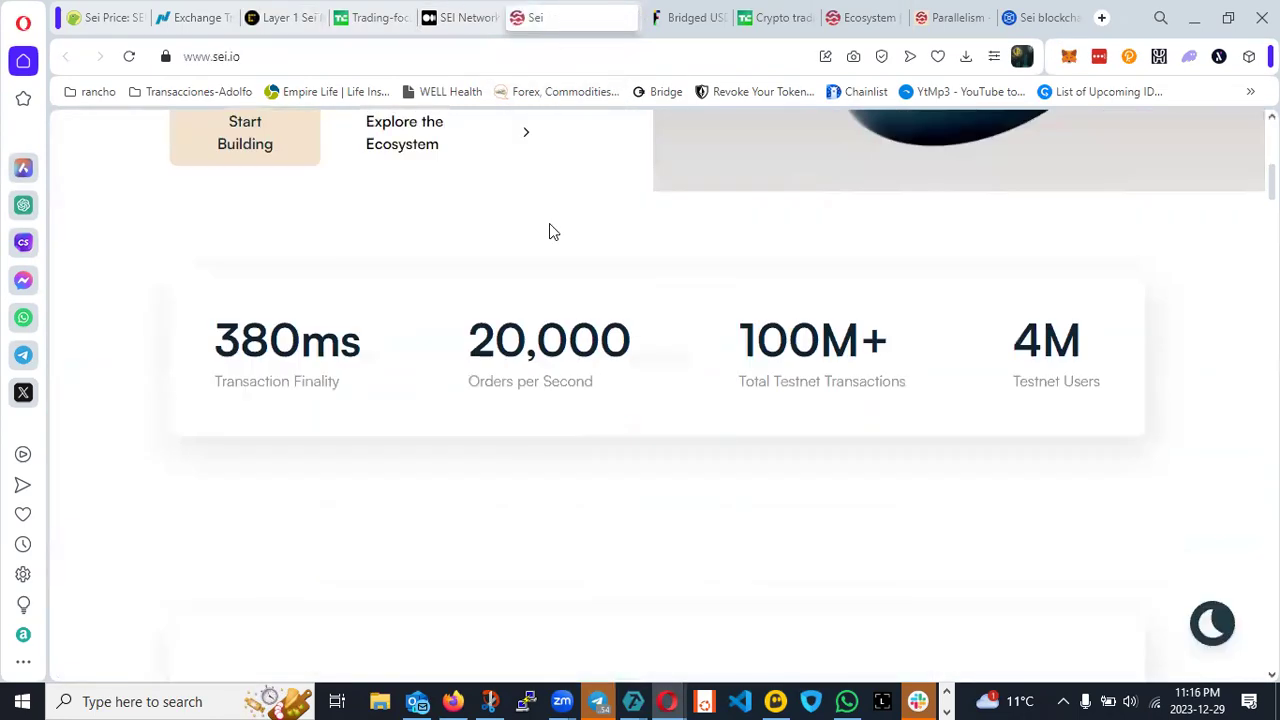
scroll(540, 240, down, 10)
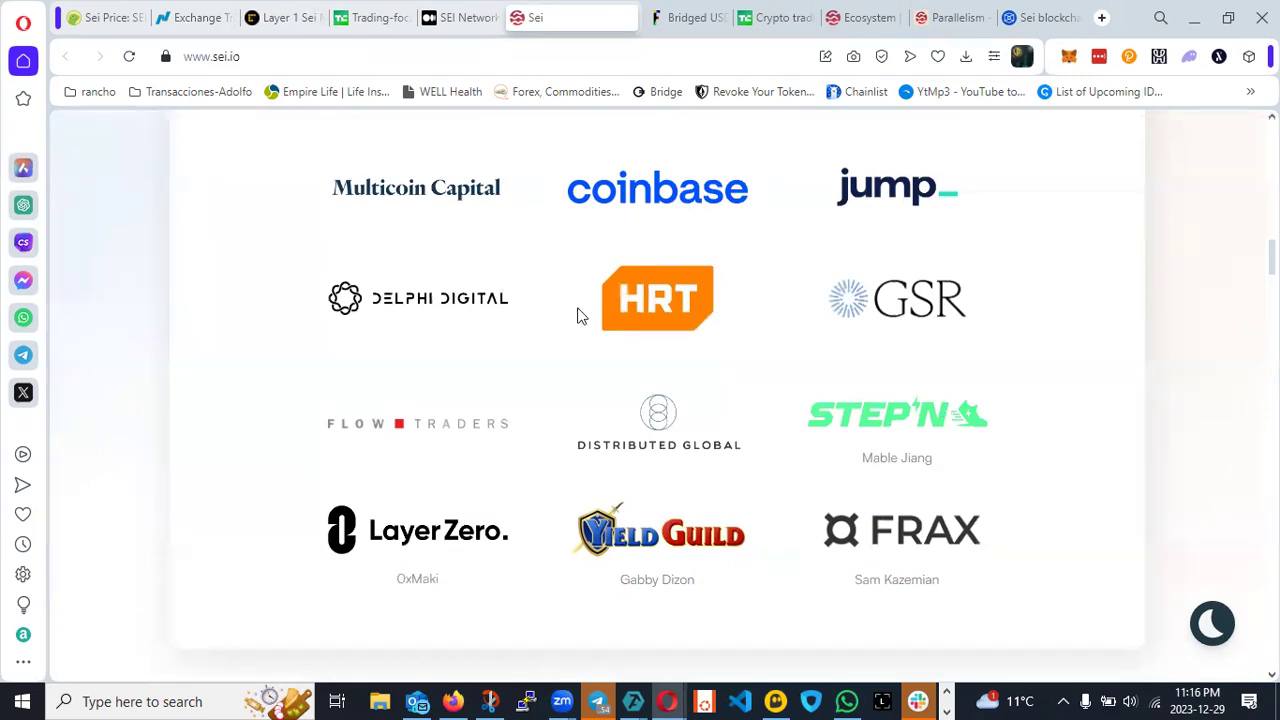
scroll(481, 595, up, 2)
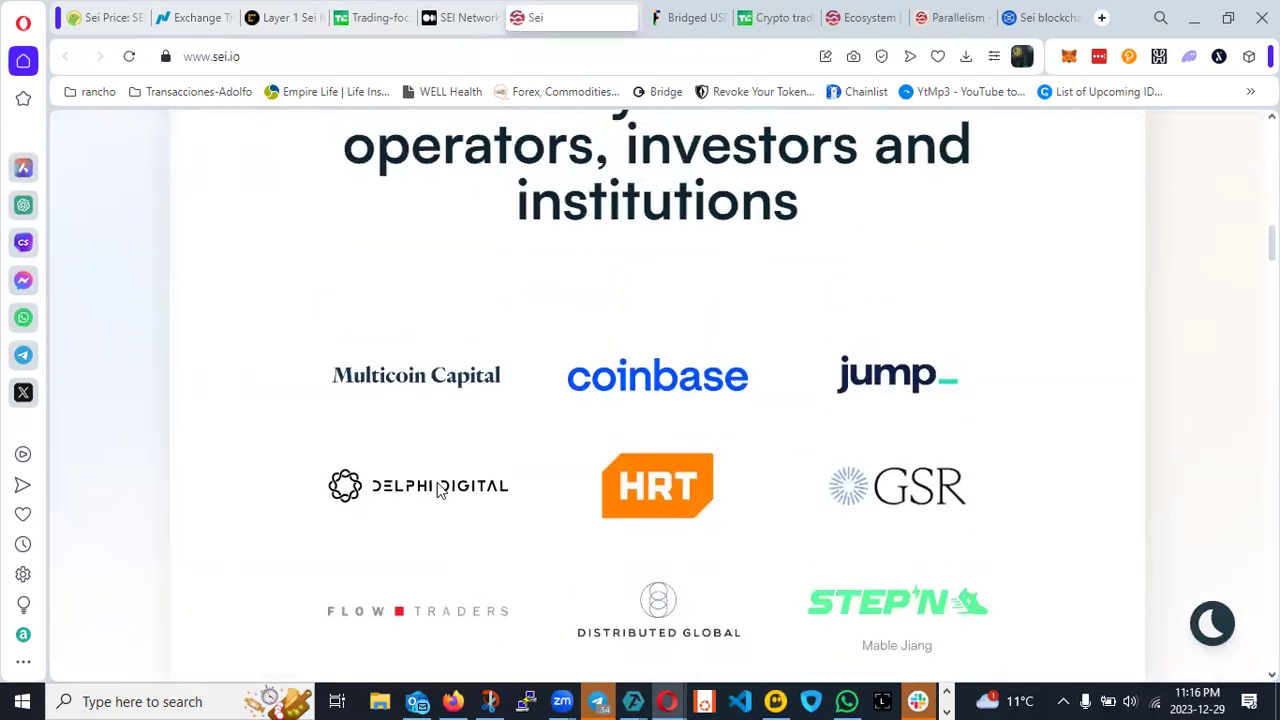
scroll(332, 558, down, 2)
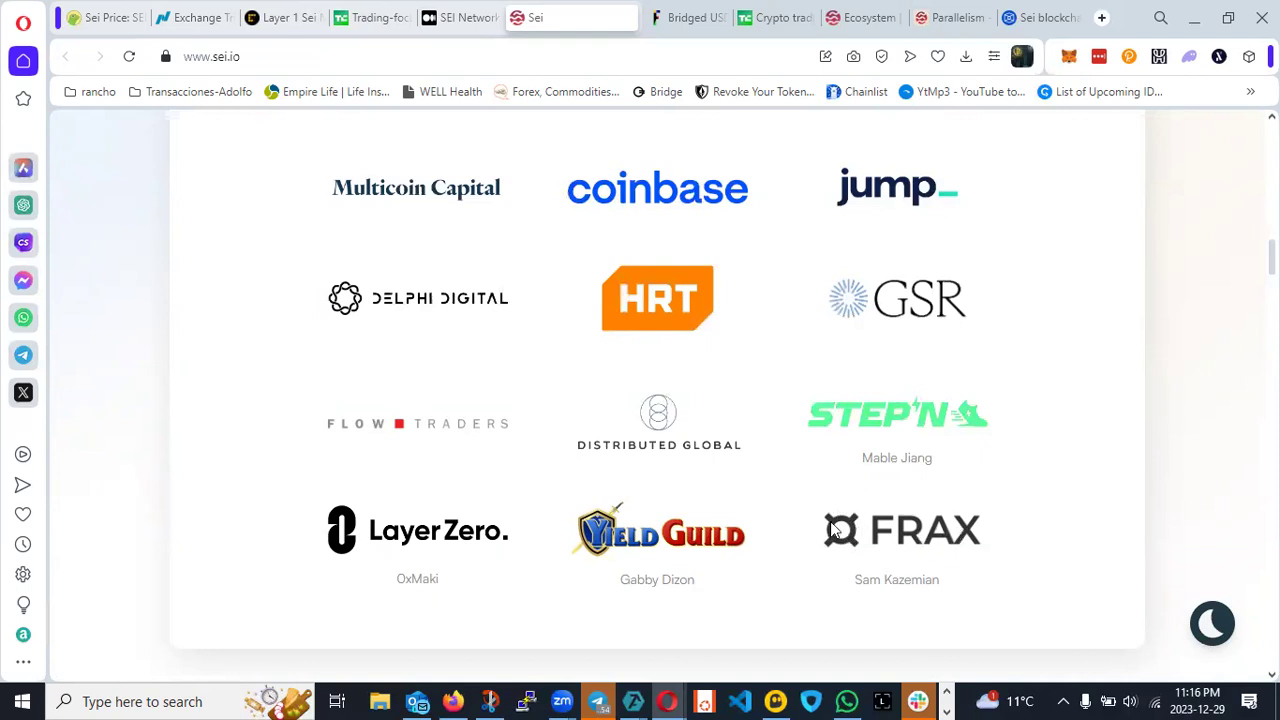
scroll(672, 448, up, 3)
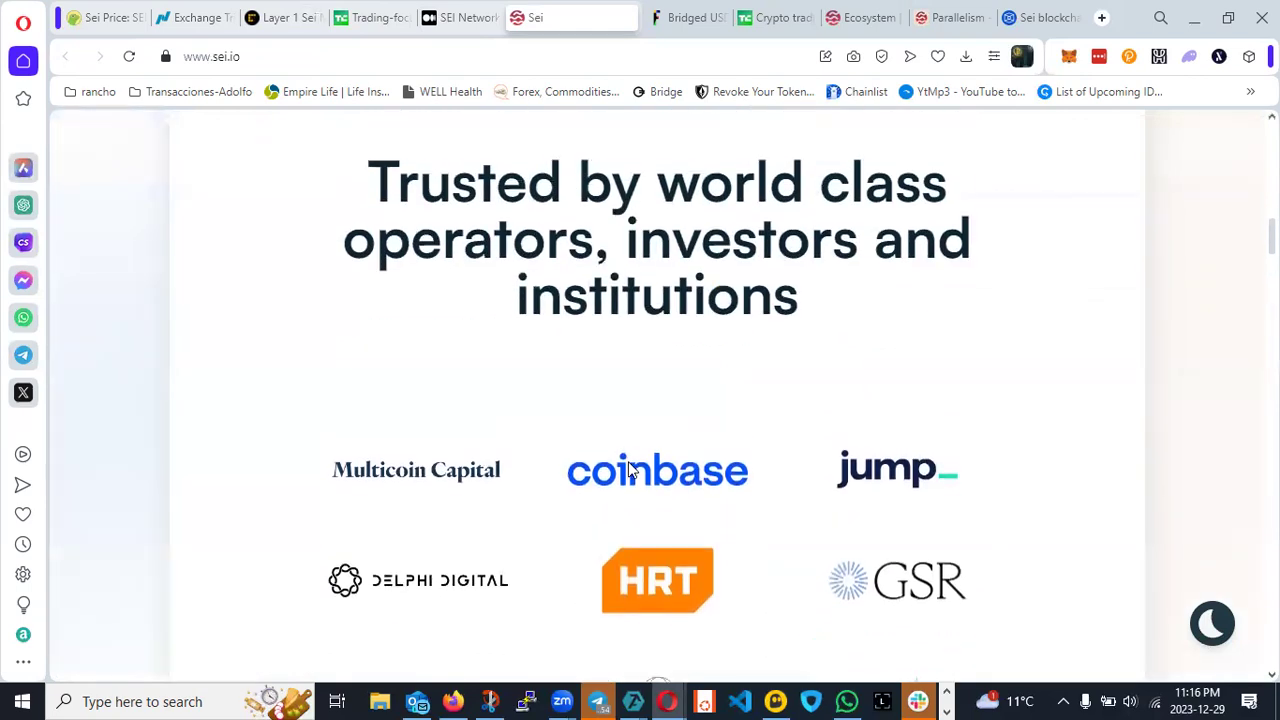
scroll(630, 462, up, 3)
scroll(629, 462, up, 8)
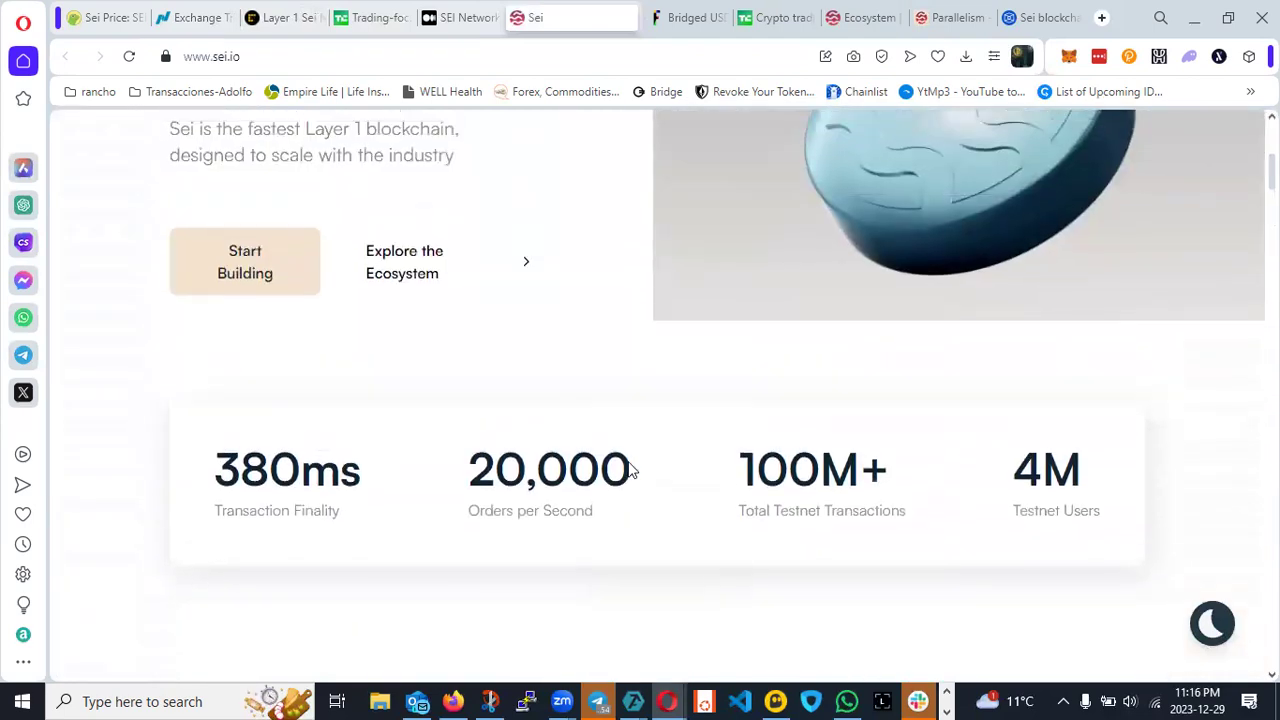
scroll(628, 463, up, 1)
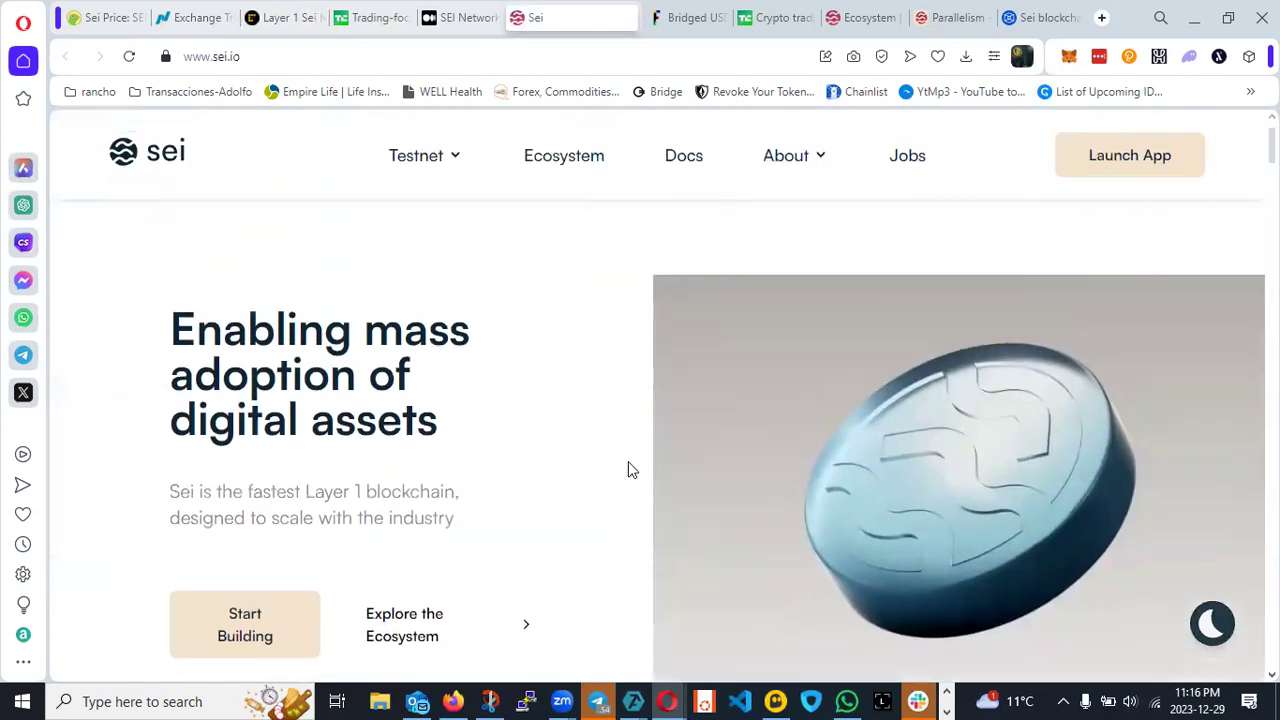
Open the Fortune article on bridged USDC on Sei, and examine Sei's exchange markets and price chart on CoinGecko.
click(680, 18)
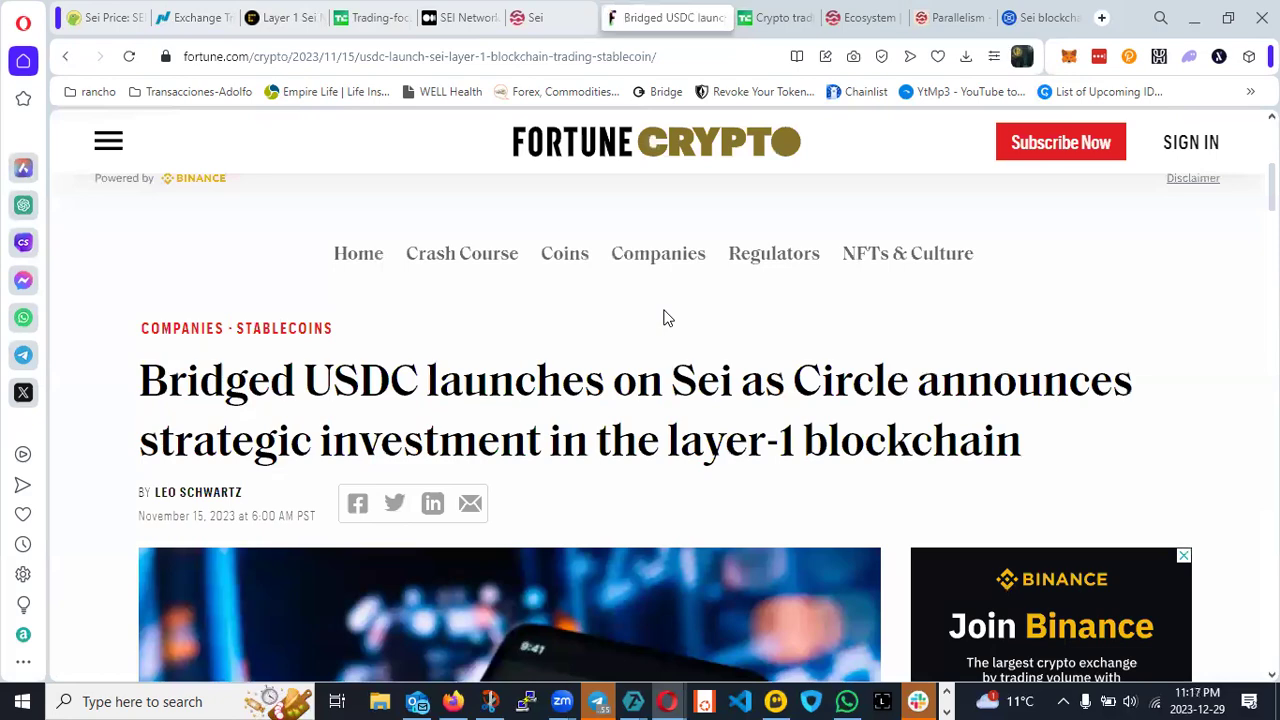
click(133, 15)
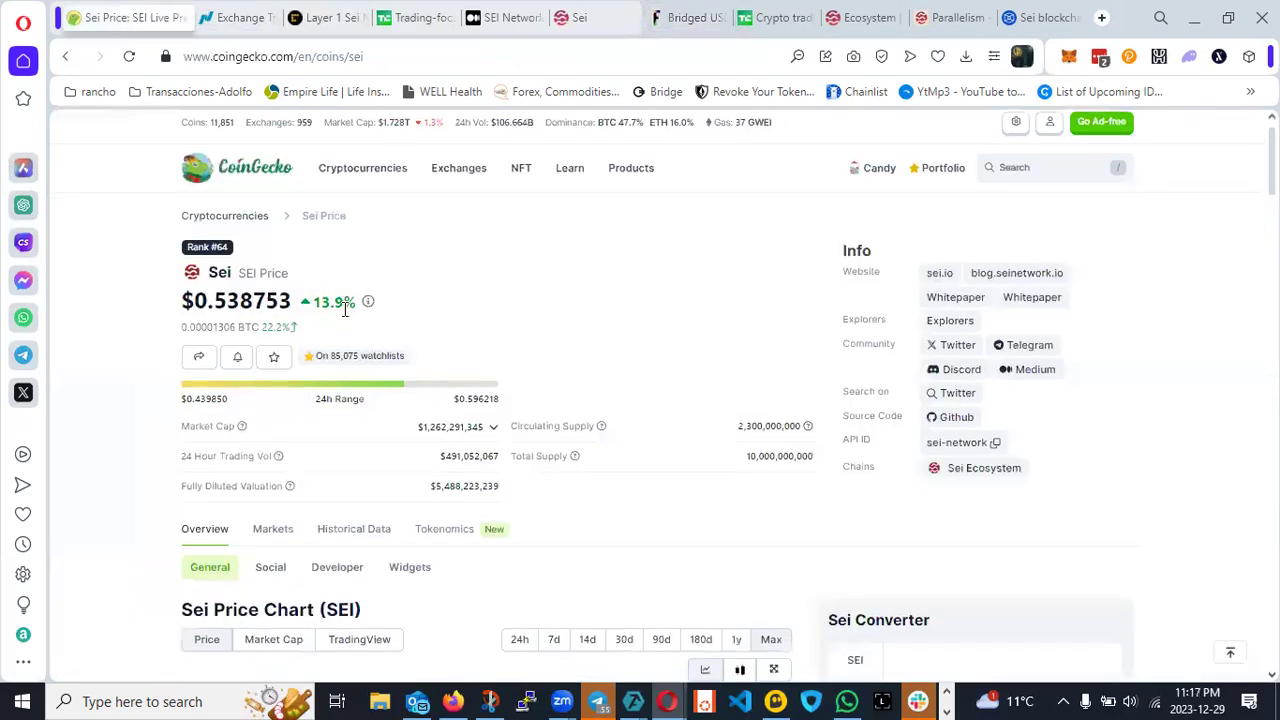
scroll(343, 249, down, 5)
scroll(343, 249, down, 10)
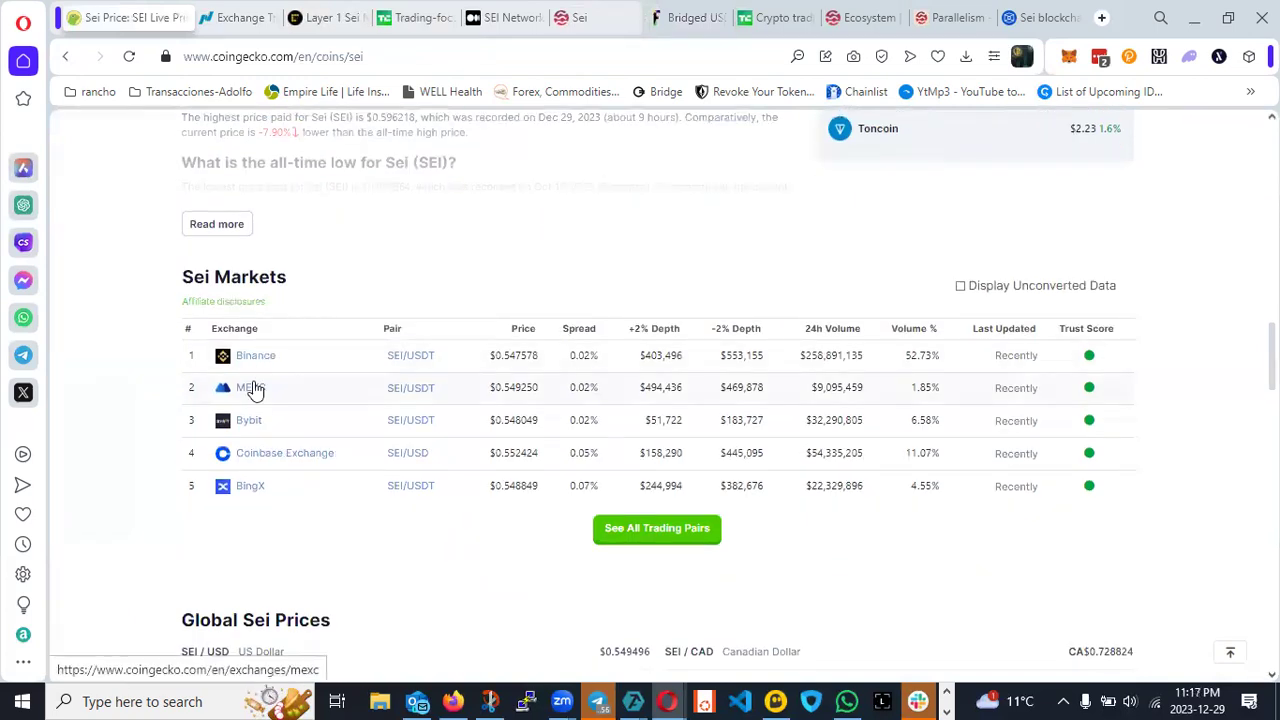
scroll(267, 435, up, 1)
scroll(270, 430, up, 6)
scroll(276, 425, down, 5)
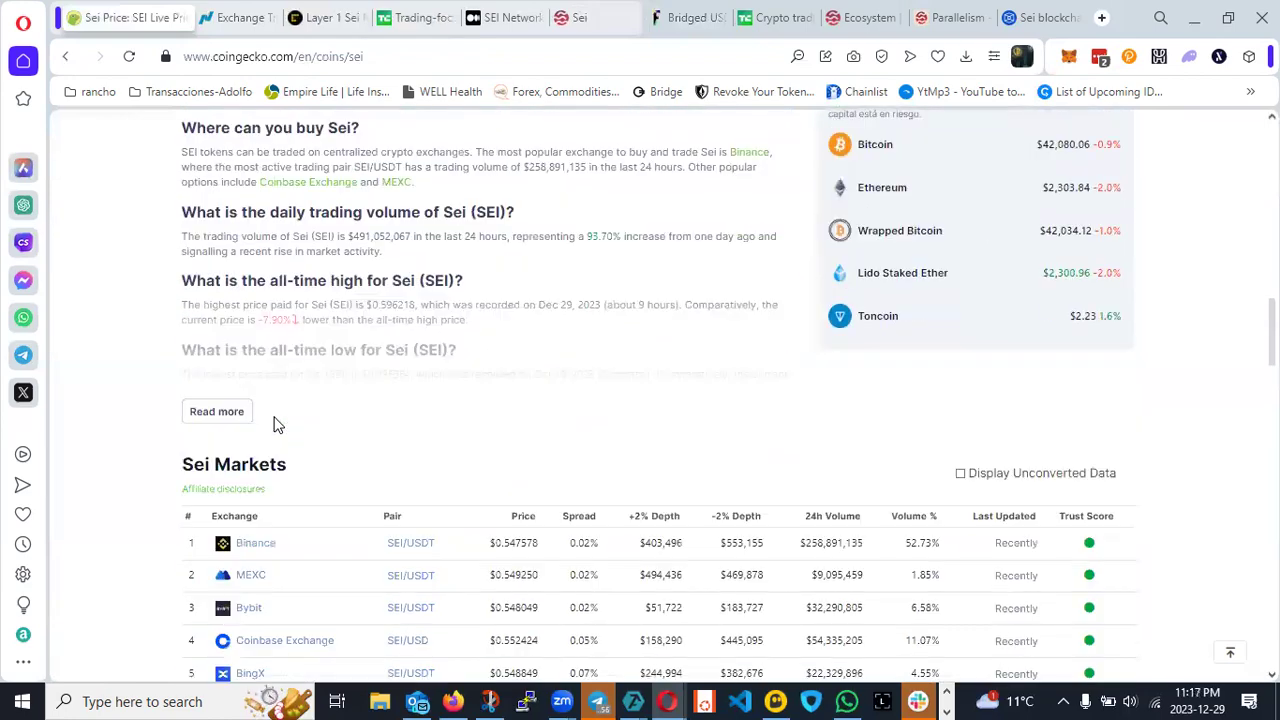
scroll(278, 425, down, 1)
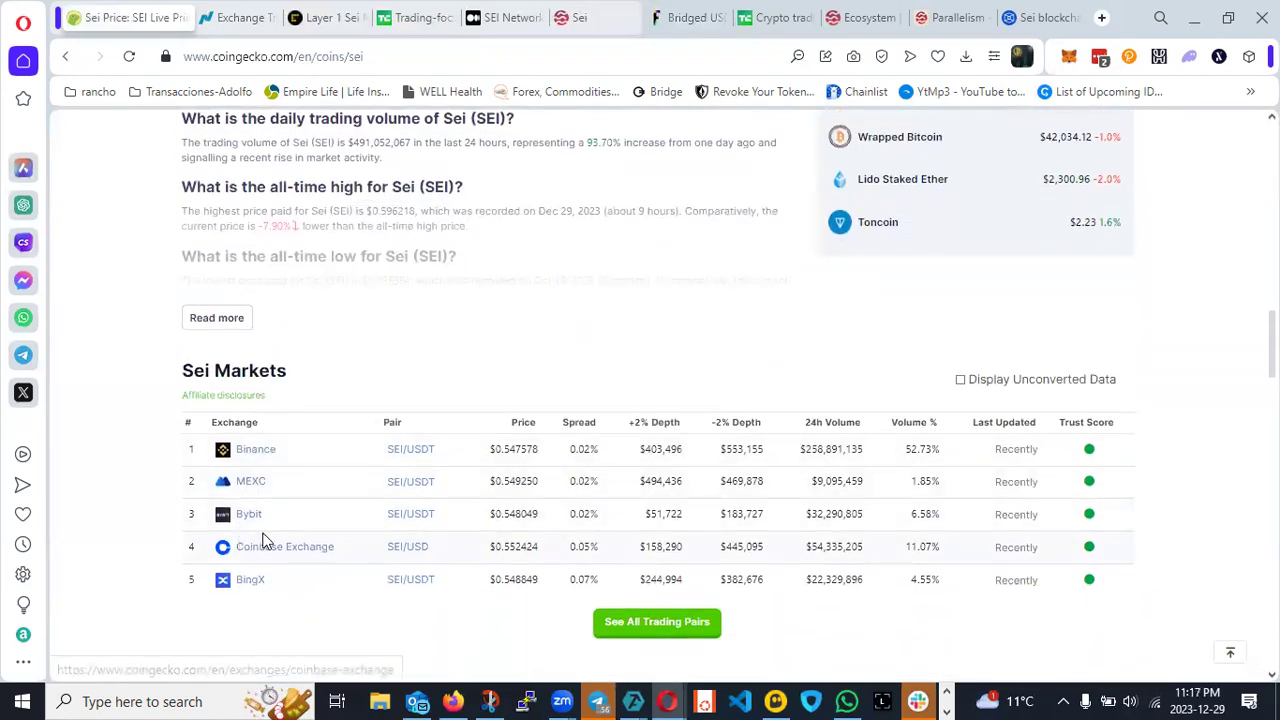
scroll(268, 542, up, 8)
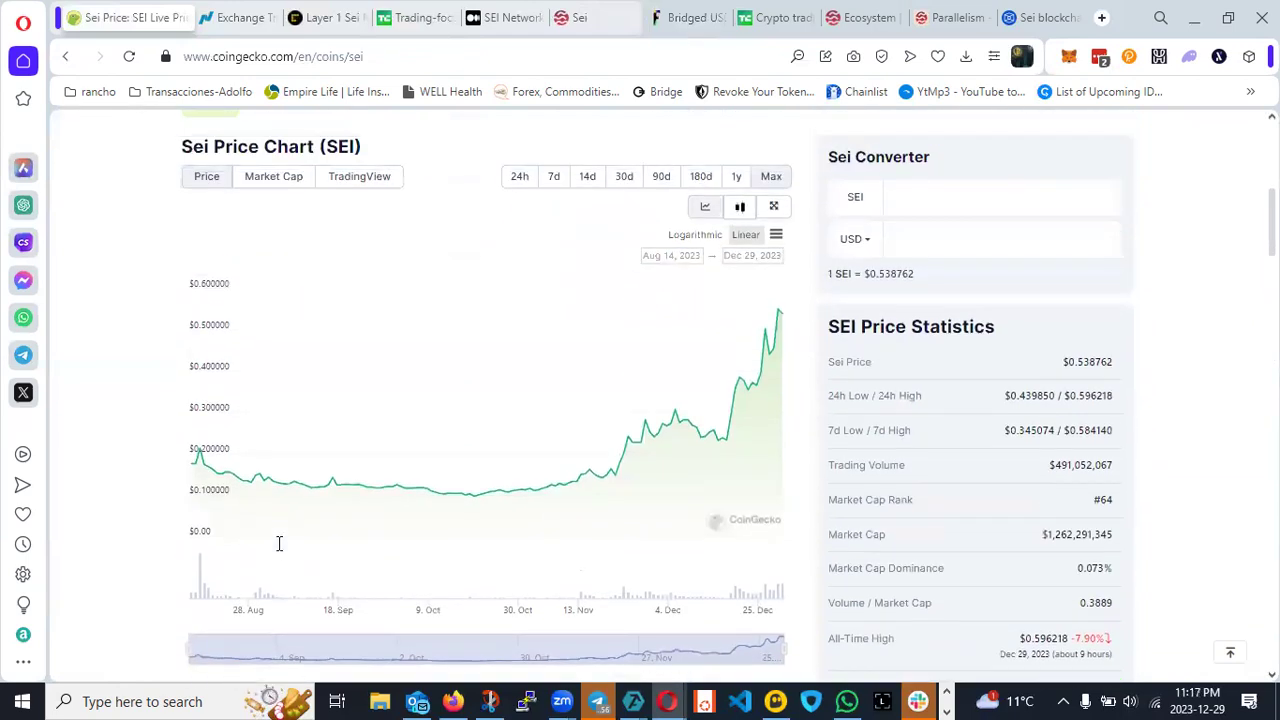
scroll(279, 543, up, 2)
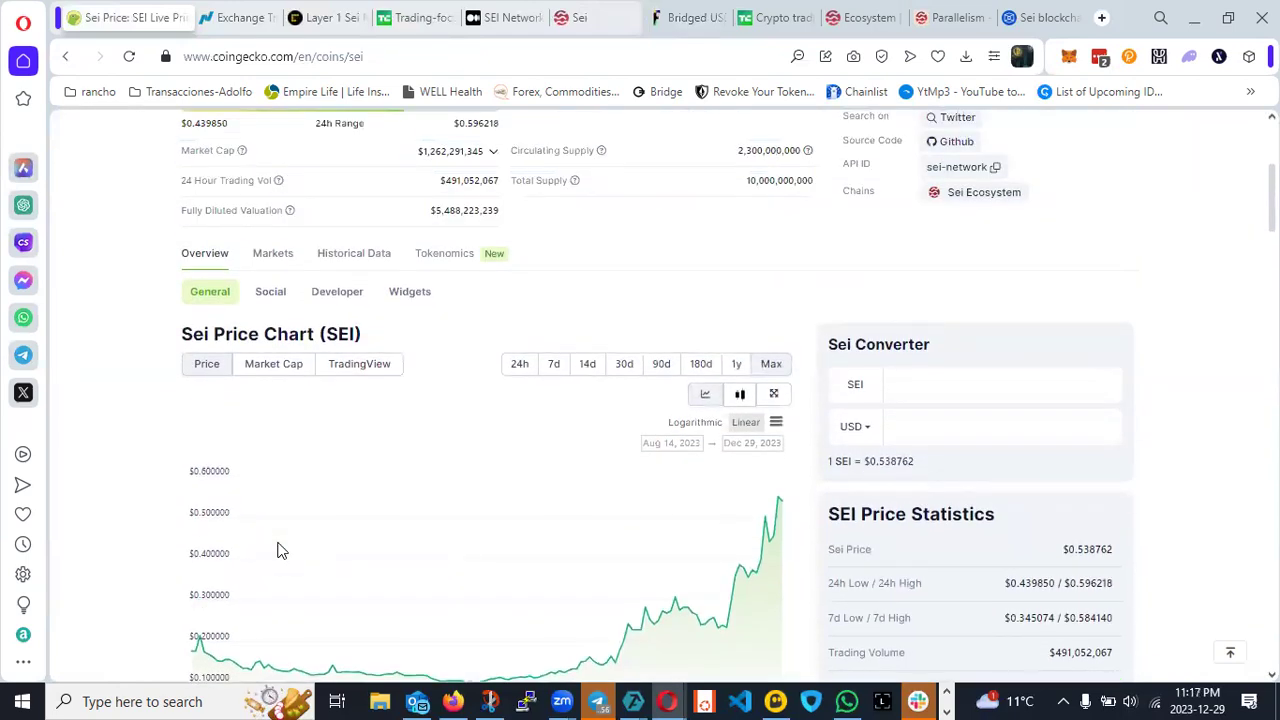
scroll(279, 550, up, 2)
Revisit the Fortune article on Circle's investment in Sei, and reload CoinGecko's Sei page to check its current price data.
click(668, 10)
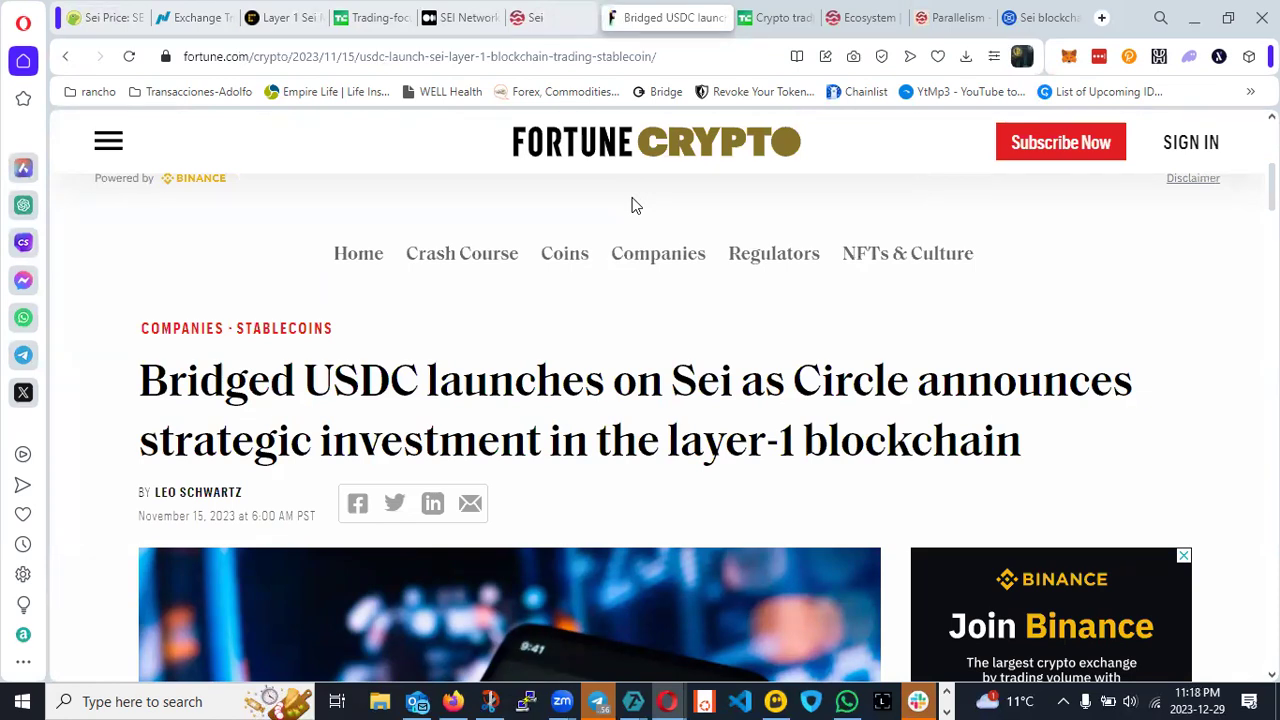
click(94, 14)
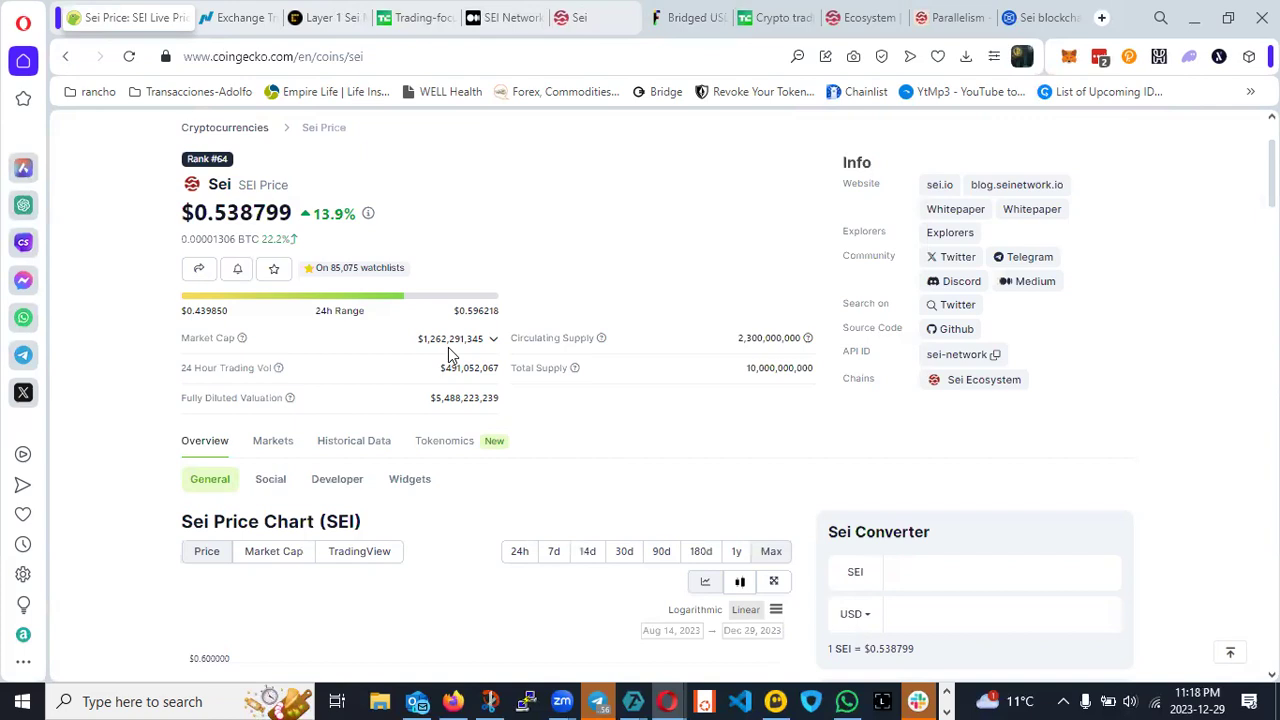
scroll(448, 350, up, 1)
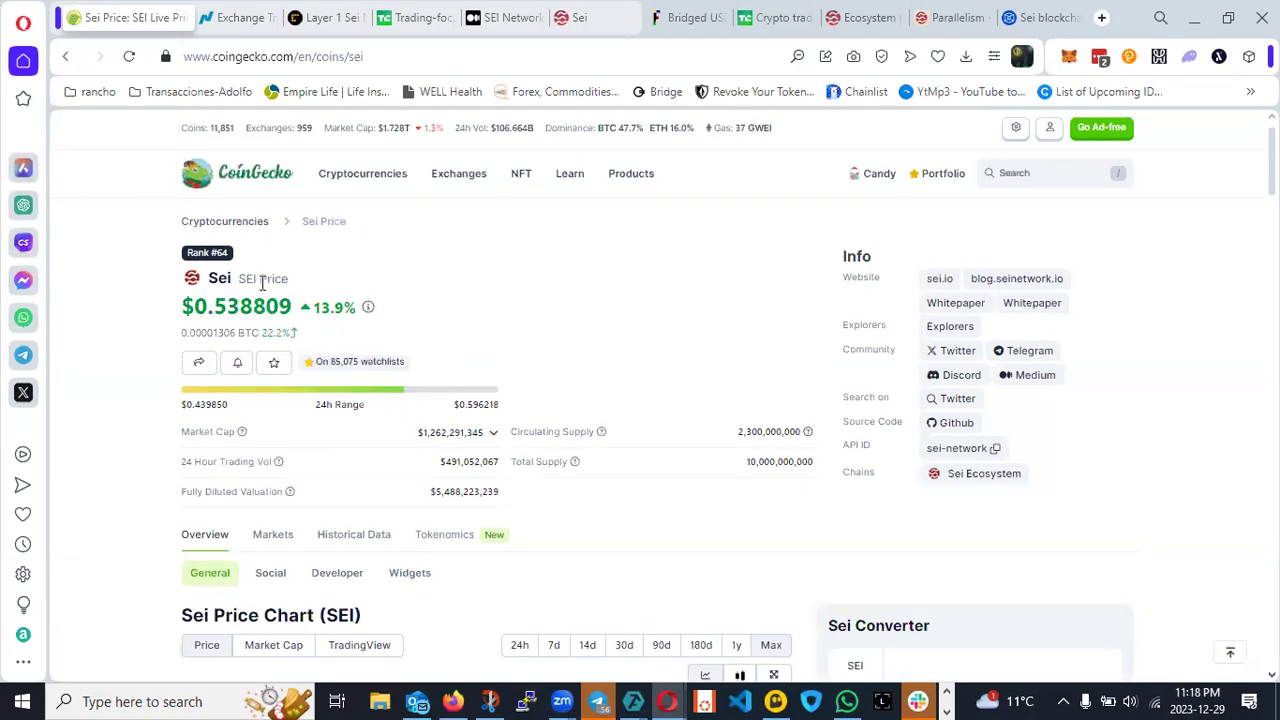
click(128, 56)
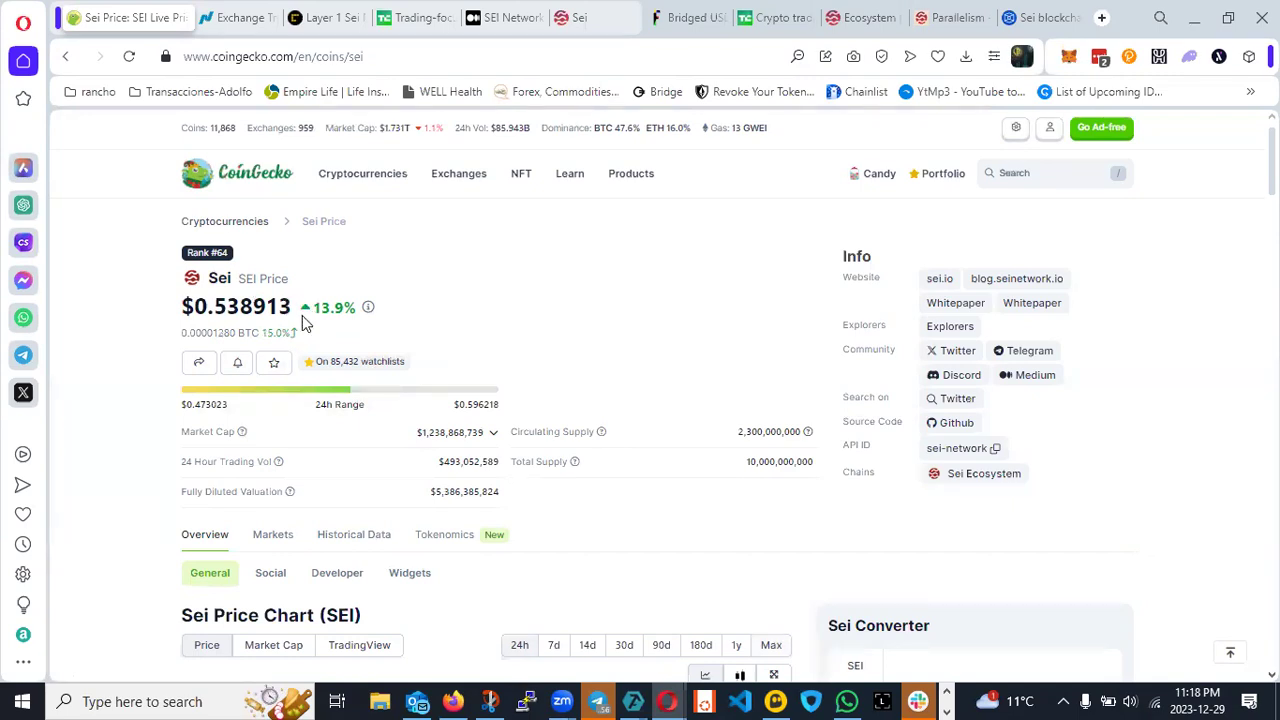
scroll(298, 319, down, 1)
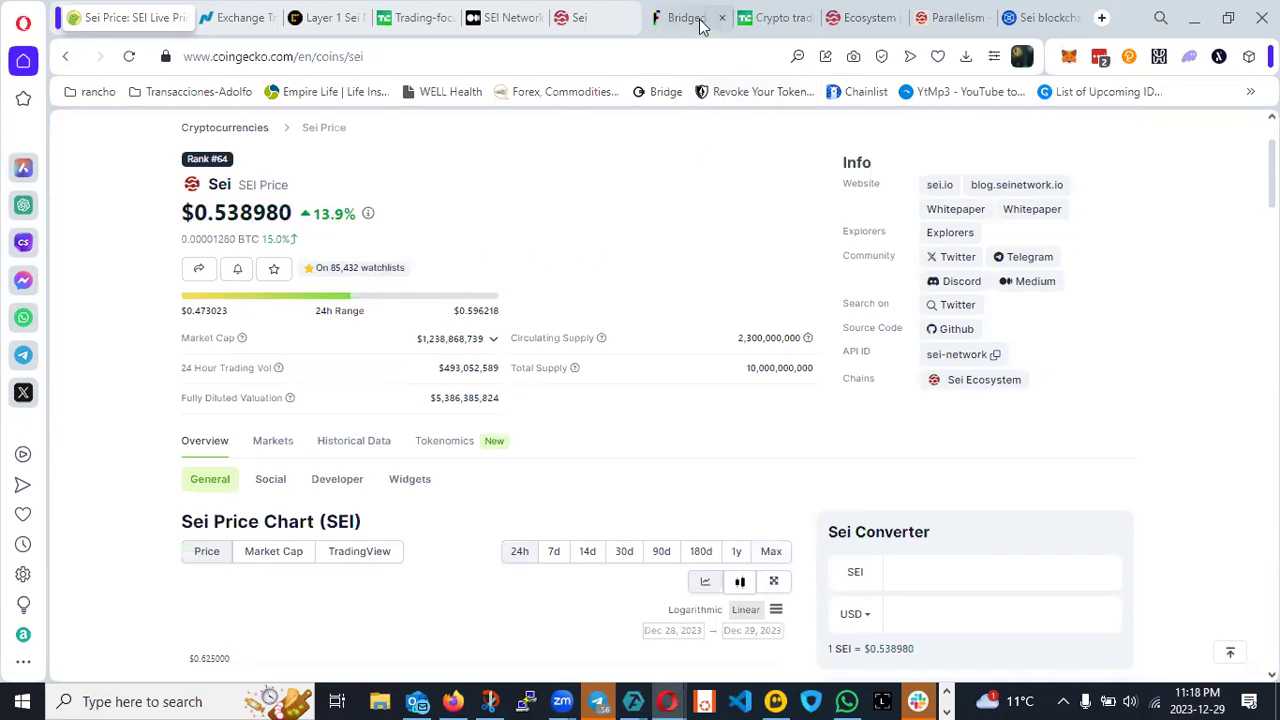
scroll(371, 251, up, 1)
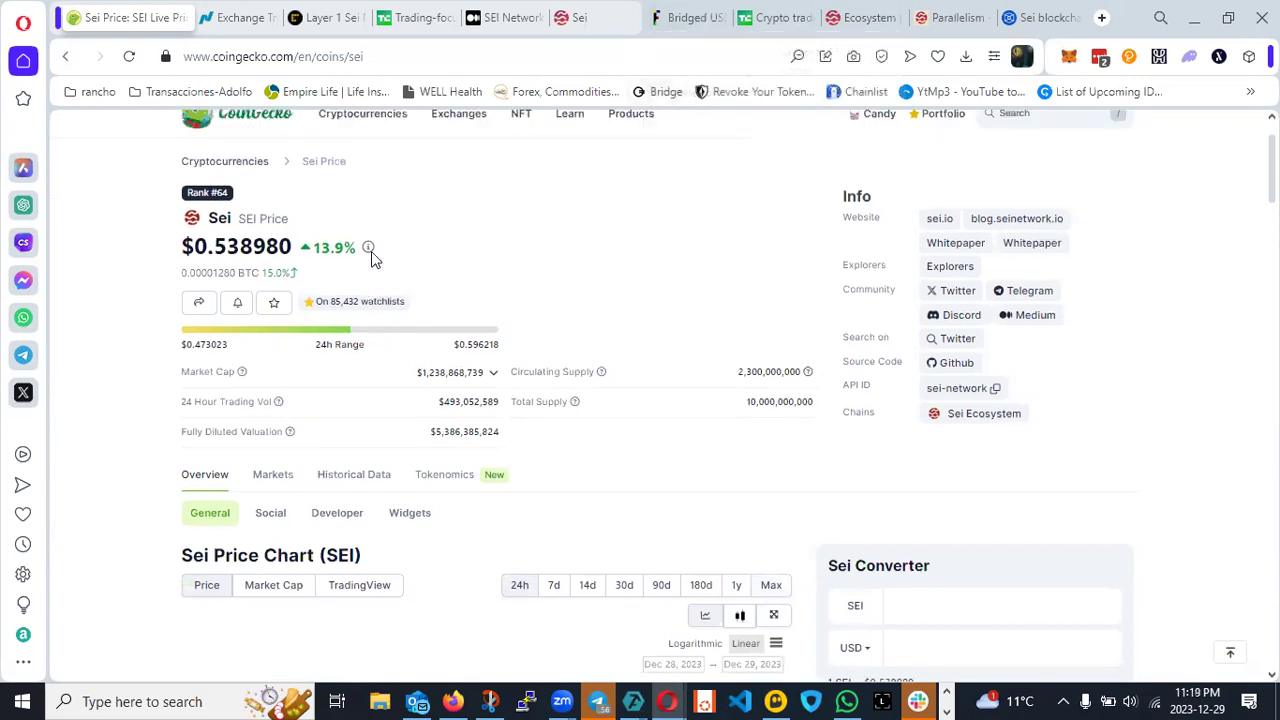
Revisit the Fortune article on bridged USDC, and open the TechCrunch article on Sei's $50M ecosystem fund.
scroll(371, 251, up, 1)
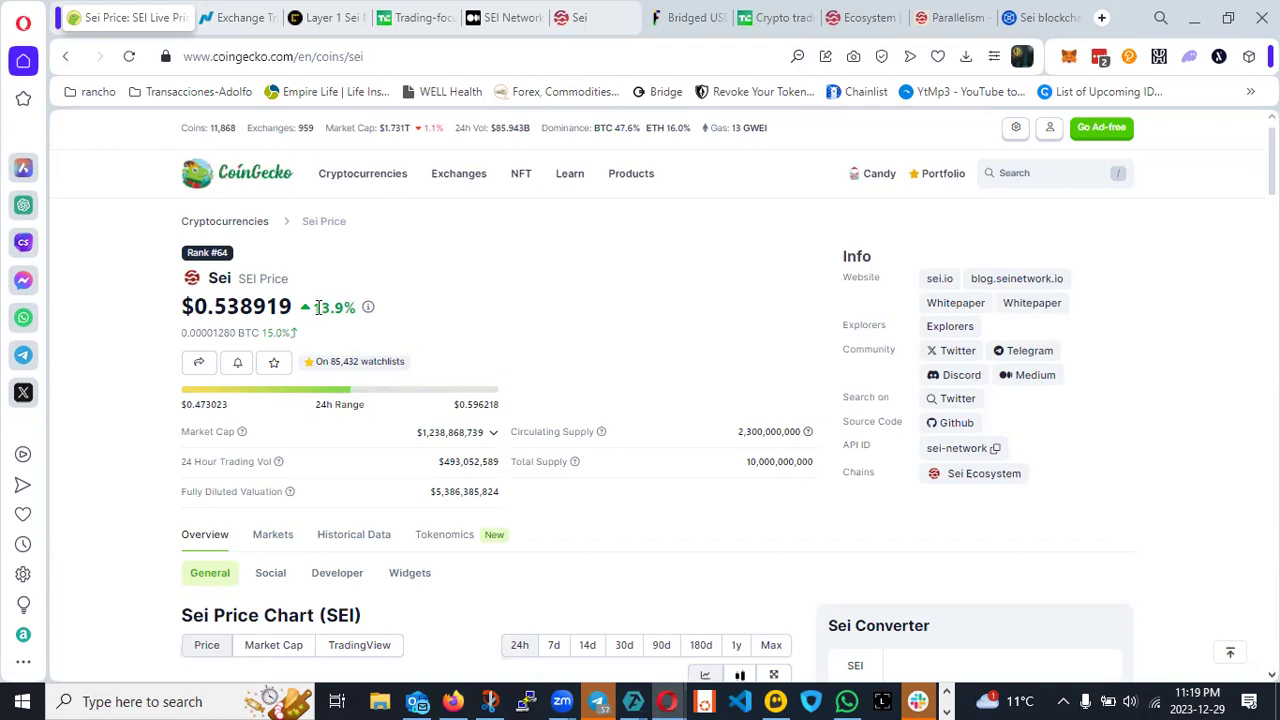
click(686, 21)
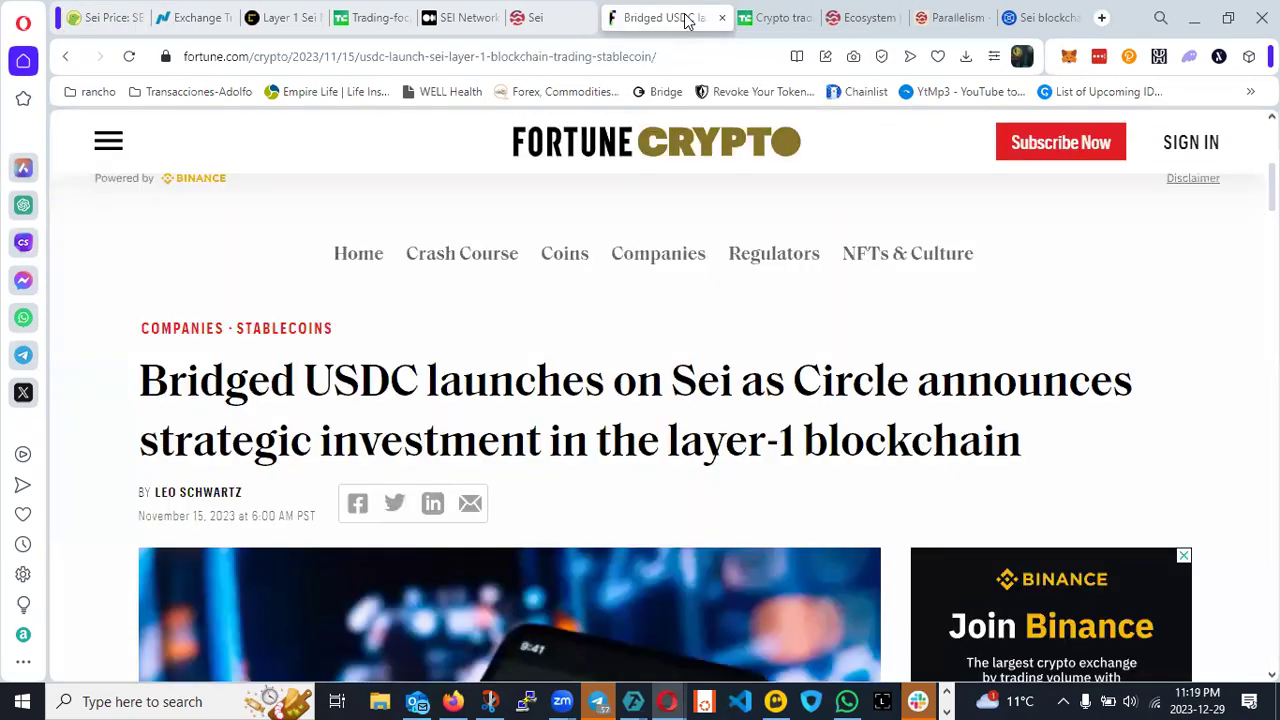
click(760, 17)
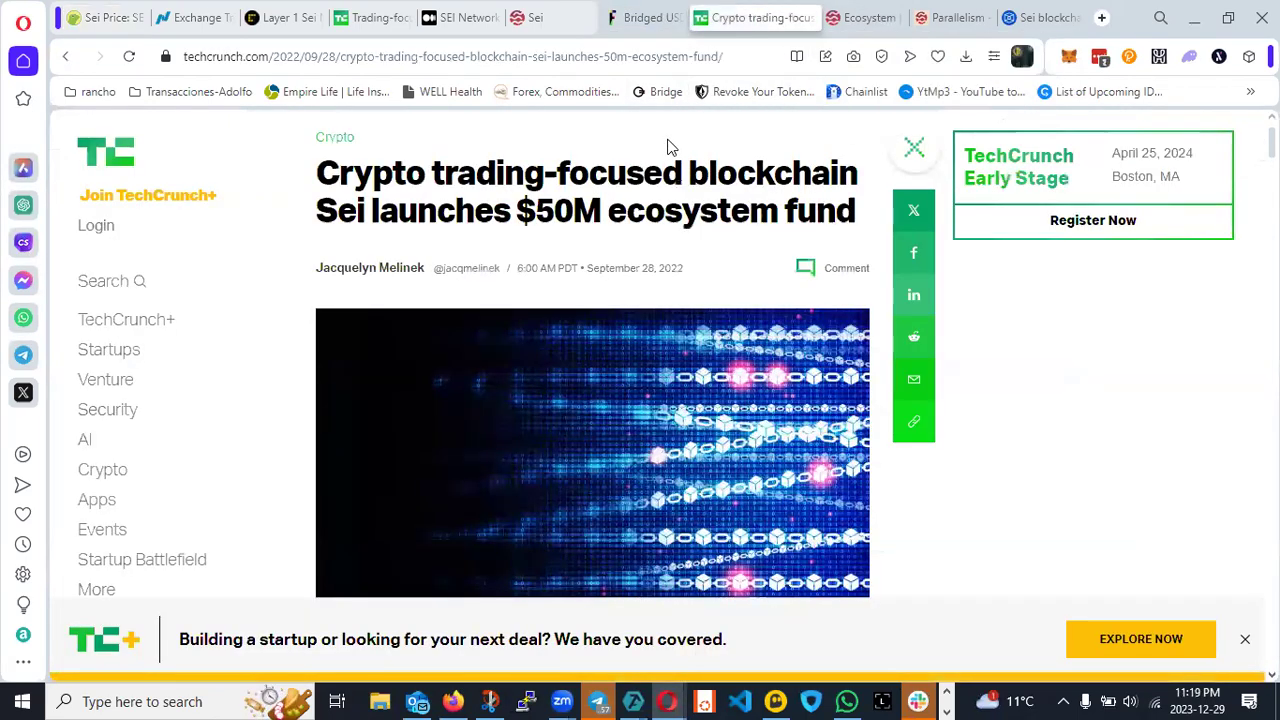
Open the Sei docs page on parallelism and The Block's article on Ethereum Virtual Machine support in Sei V2.
click(958, 18)
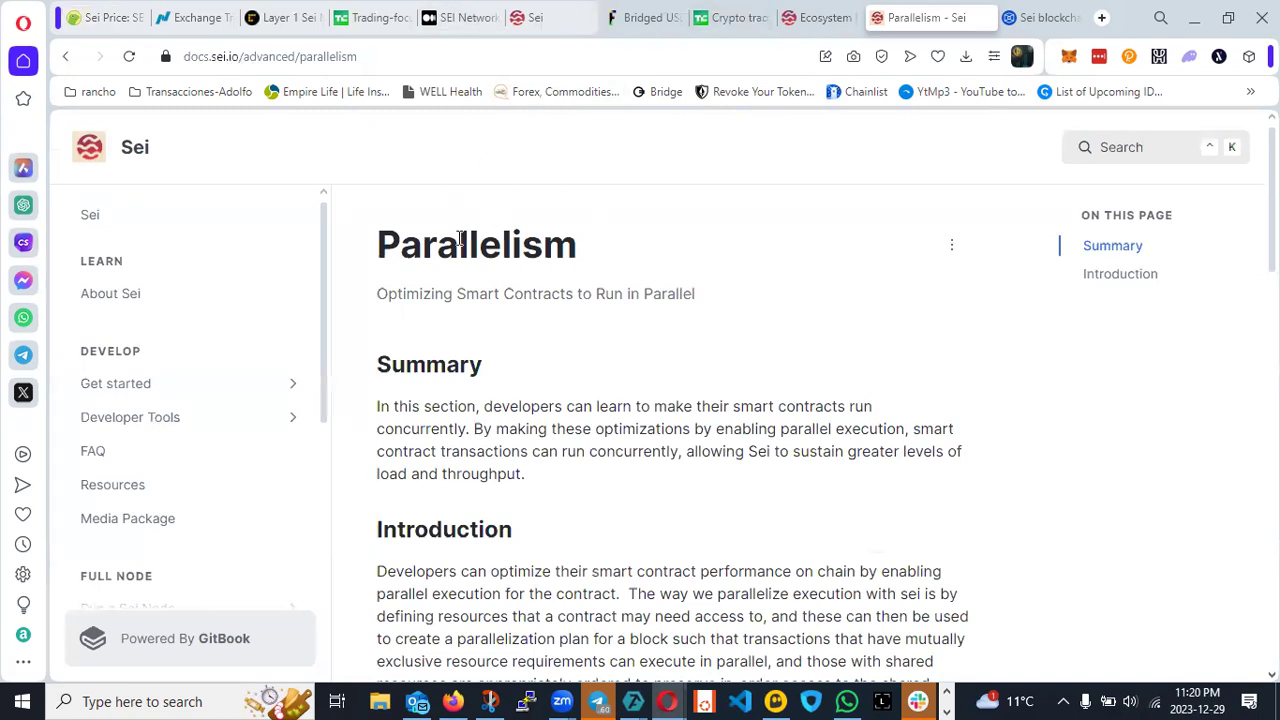
click(1022, 14)
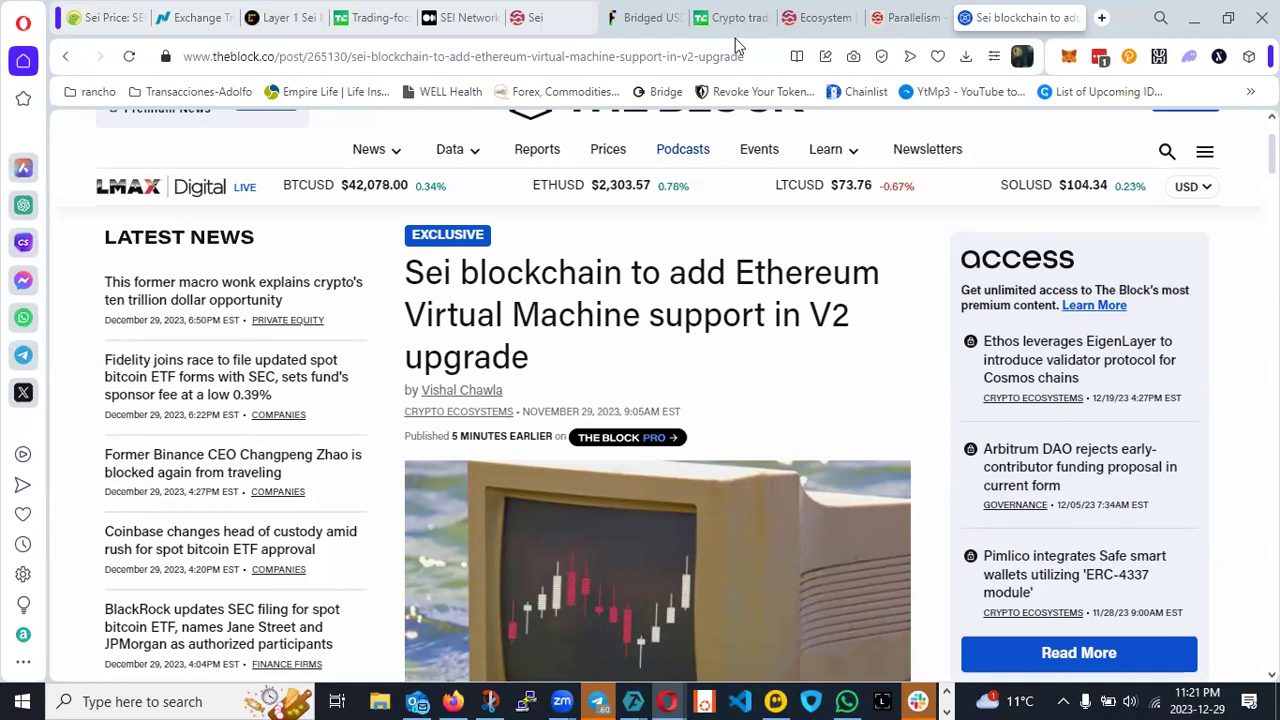
Launch the Sei app from the Sei Ecosystem page, and view and dismiss its wallet connection options.
click(828, 17)
scroll(815, 230, up, 10)
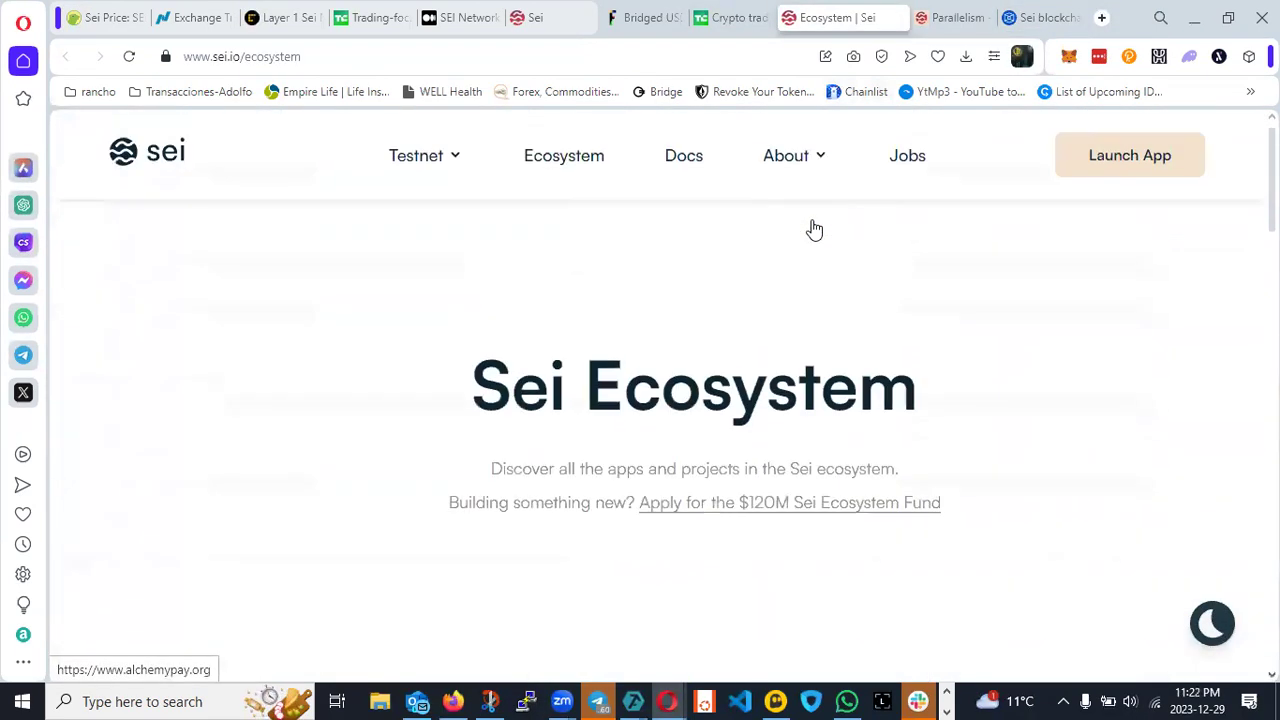
click(1085, 140)
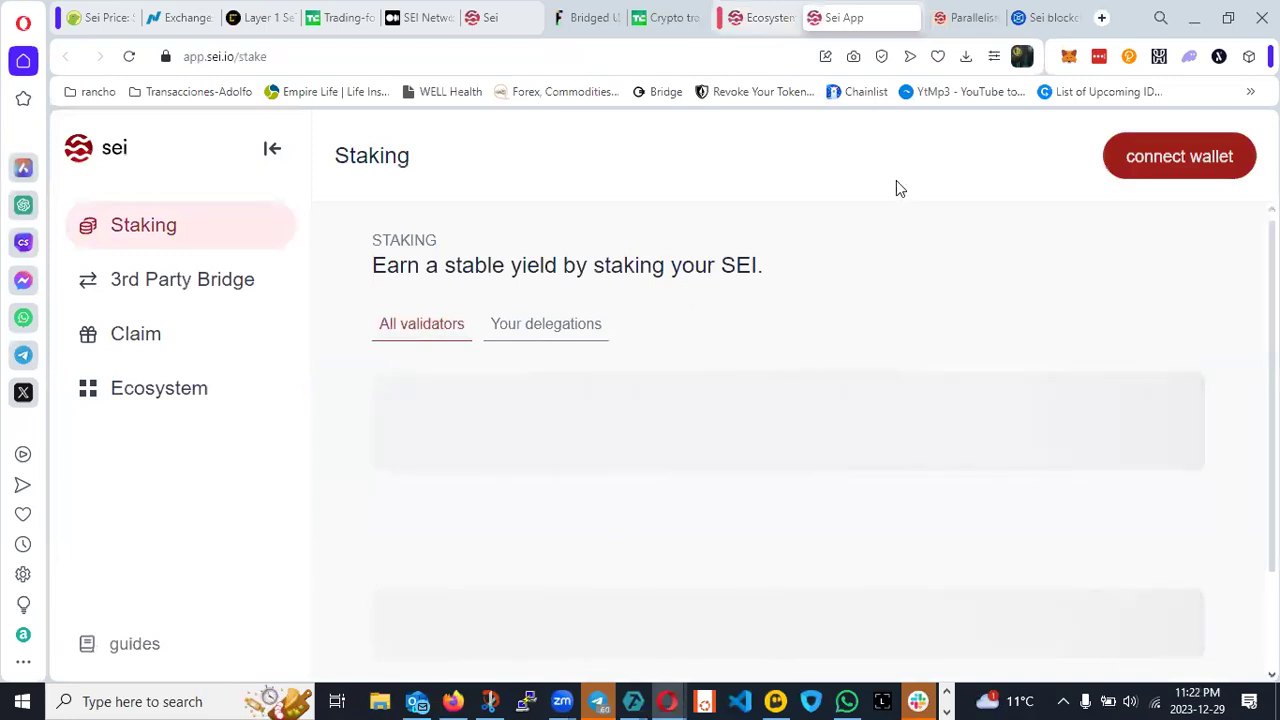
click(1130, 163)
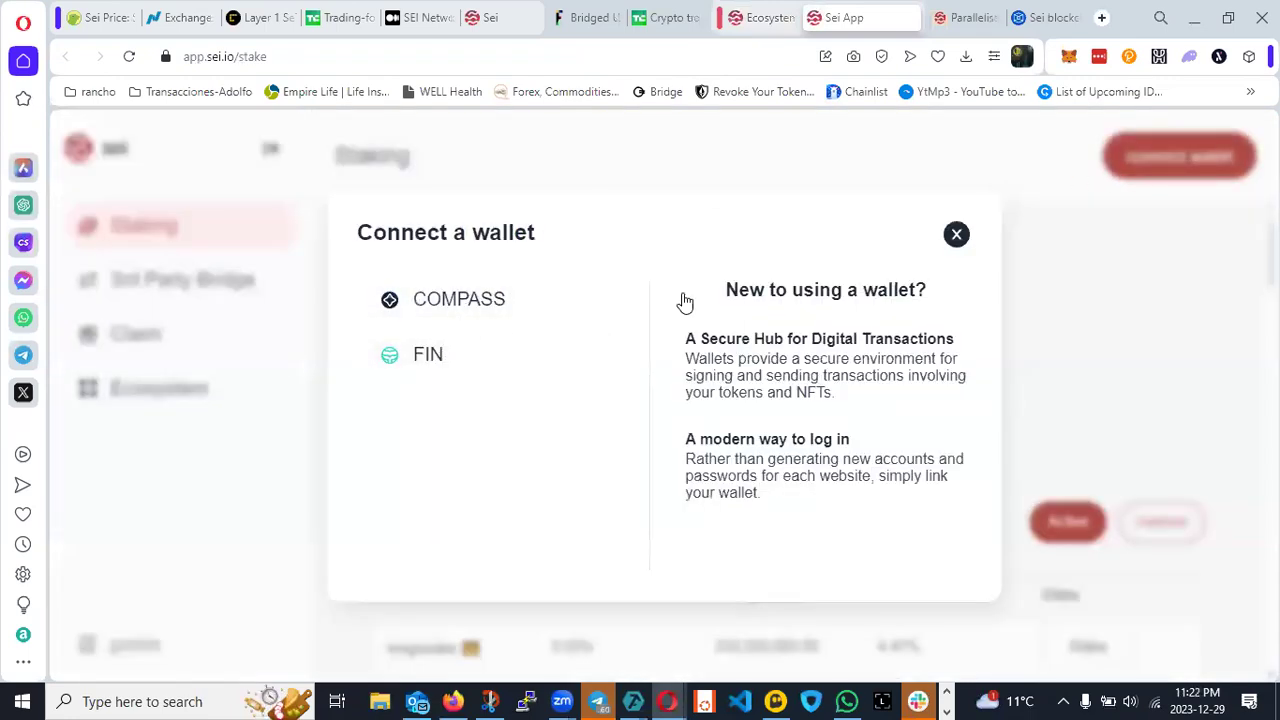
click(956, 234)
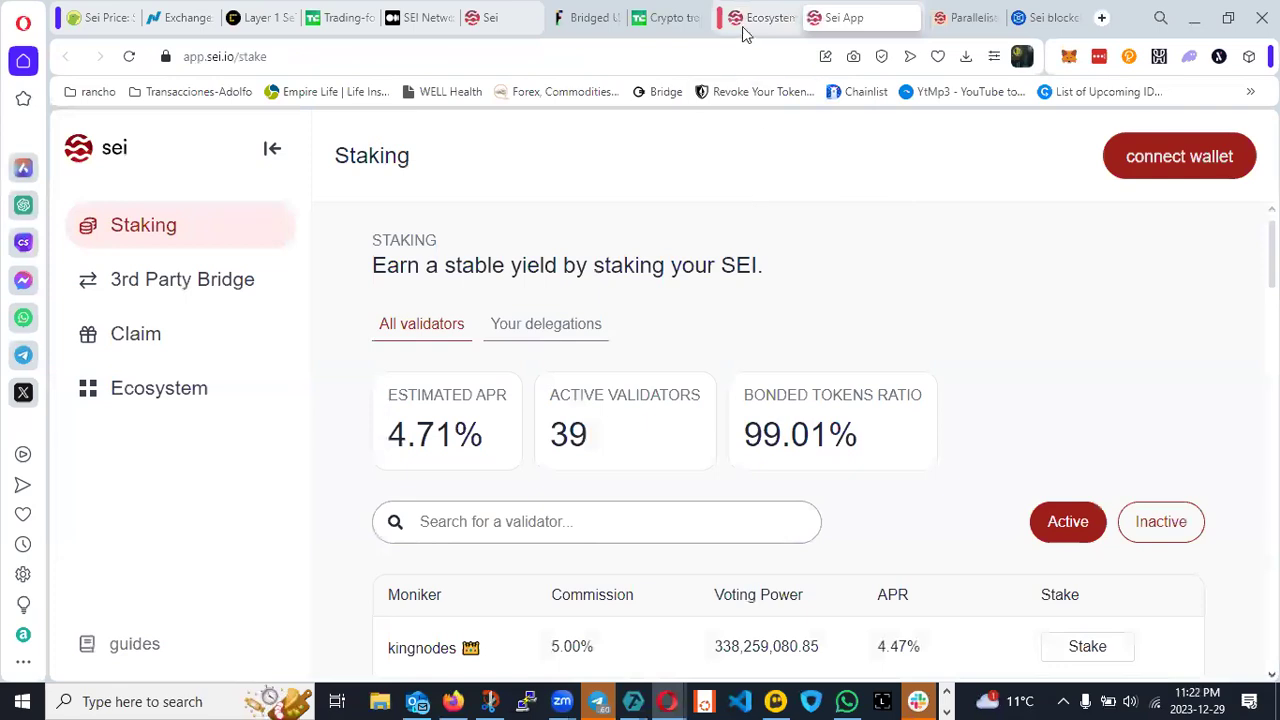
Revisit the TechCrunch article on the $50M fund, and examine the first page of projects in the Sei Ecosystem listing.
click(670, 22)
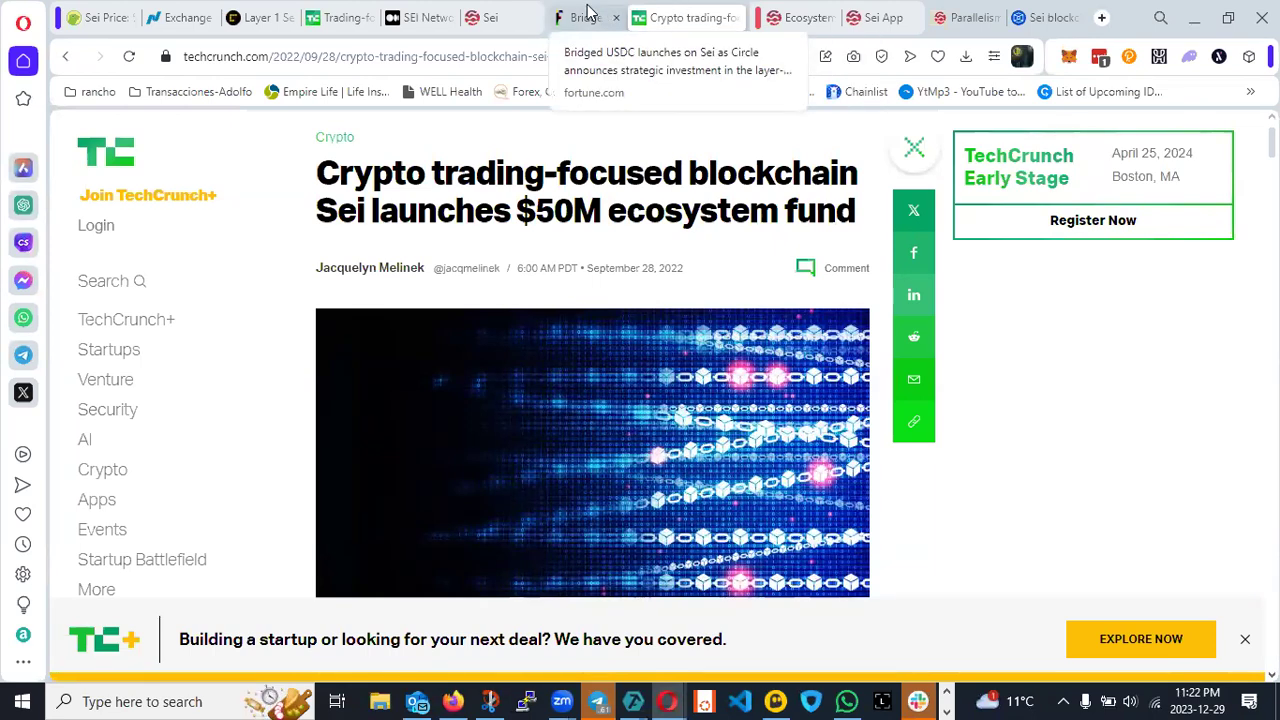
click(789, 10)
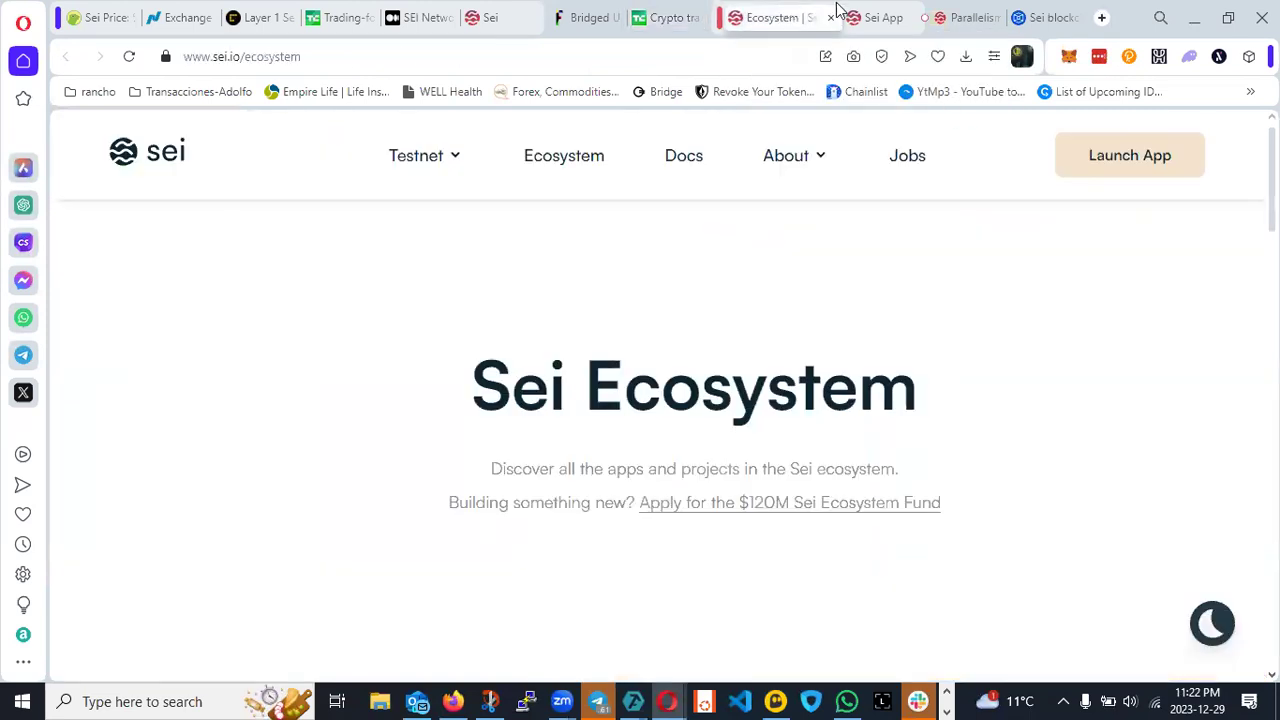
scroll(685, 237, down, 4)
scroll(685, 240, down, 2)
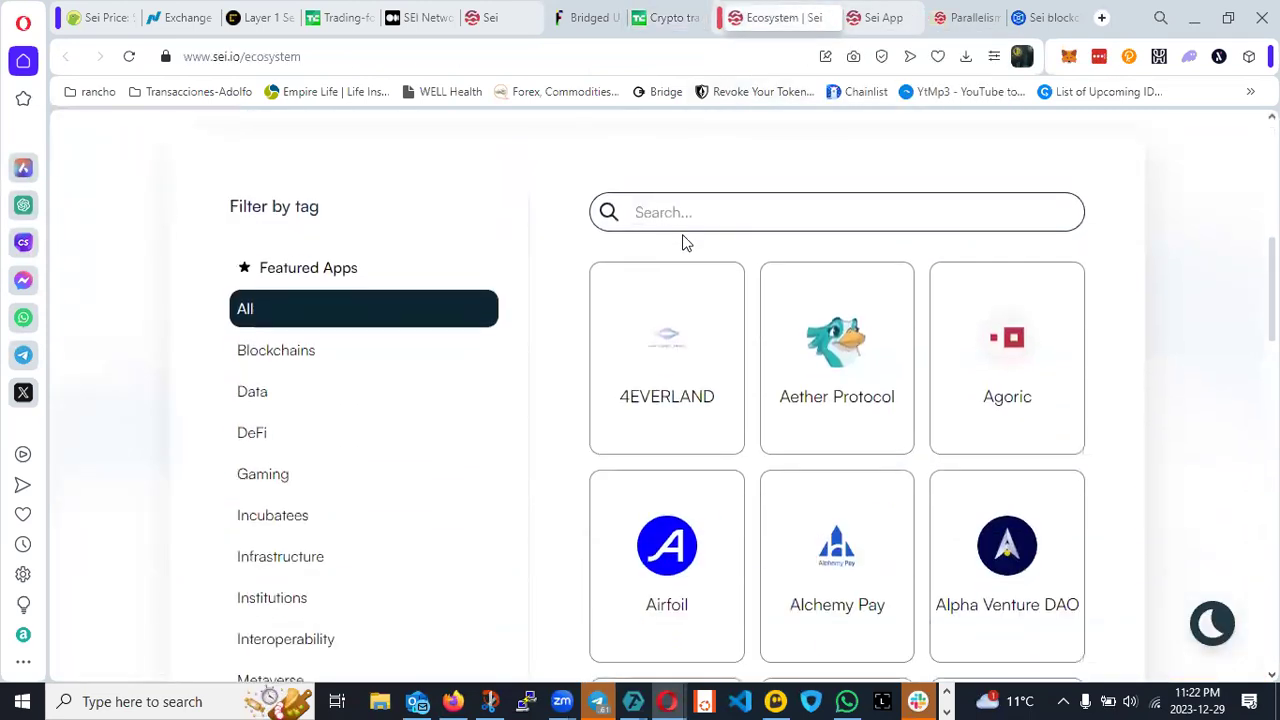
scroll(685, 240, down, 3)
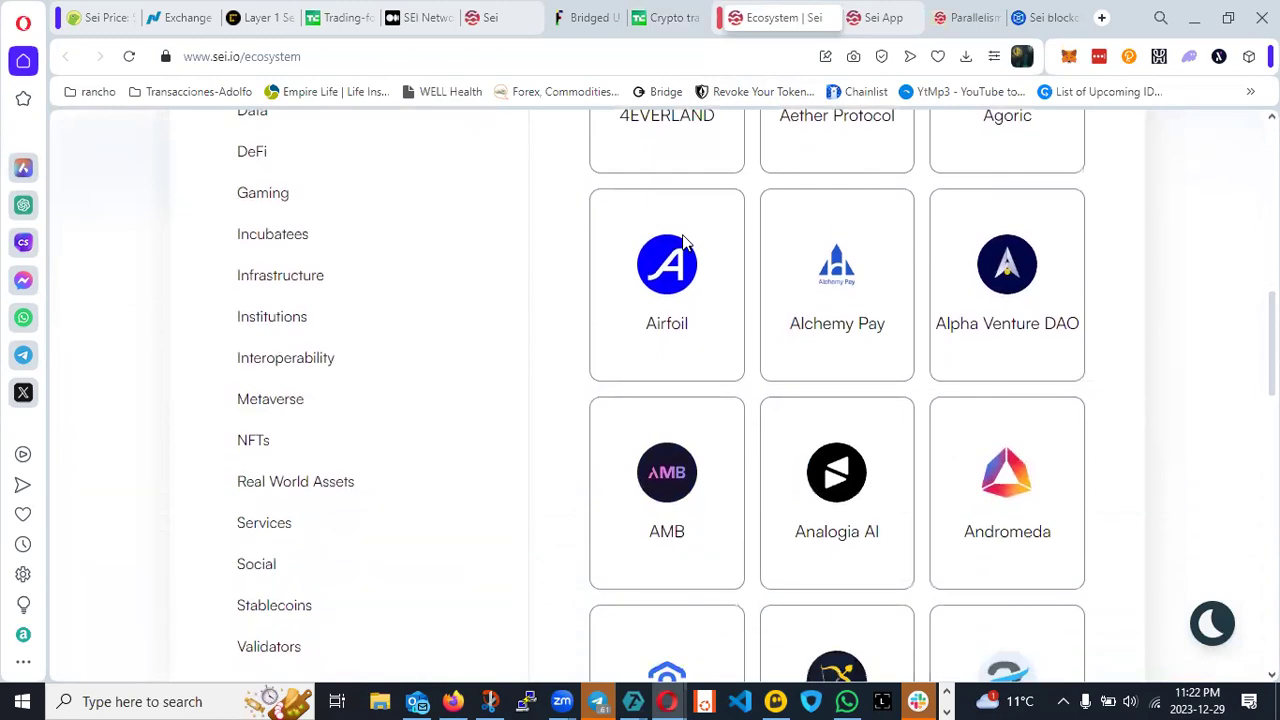
scroll(683, 243, down, 1)
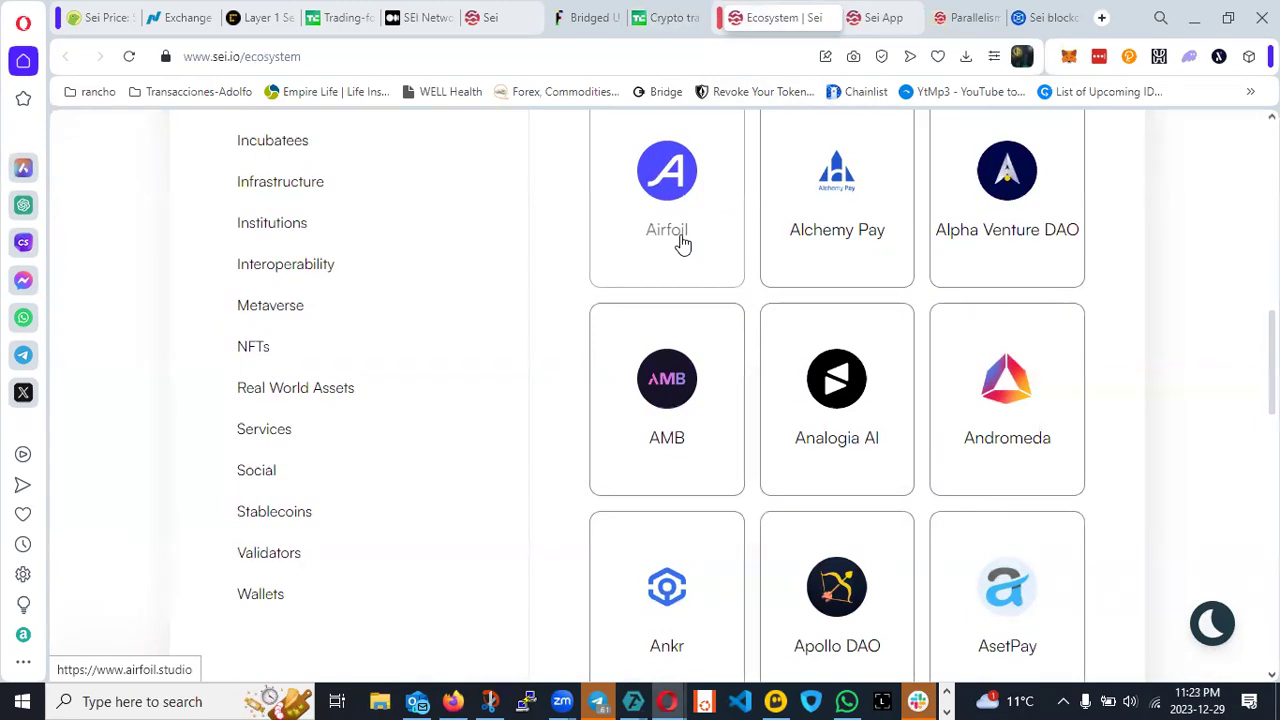
scroll(683, 243, down, 2)
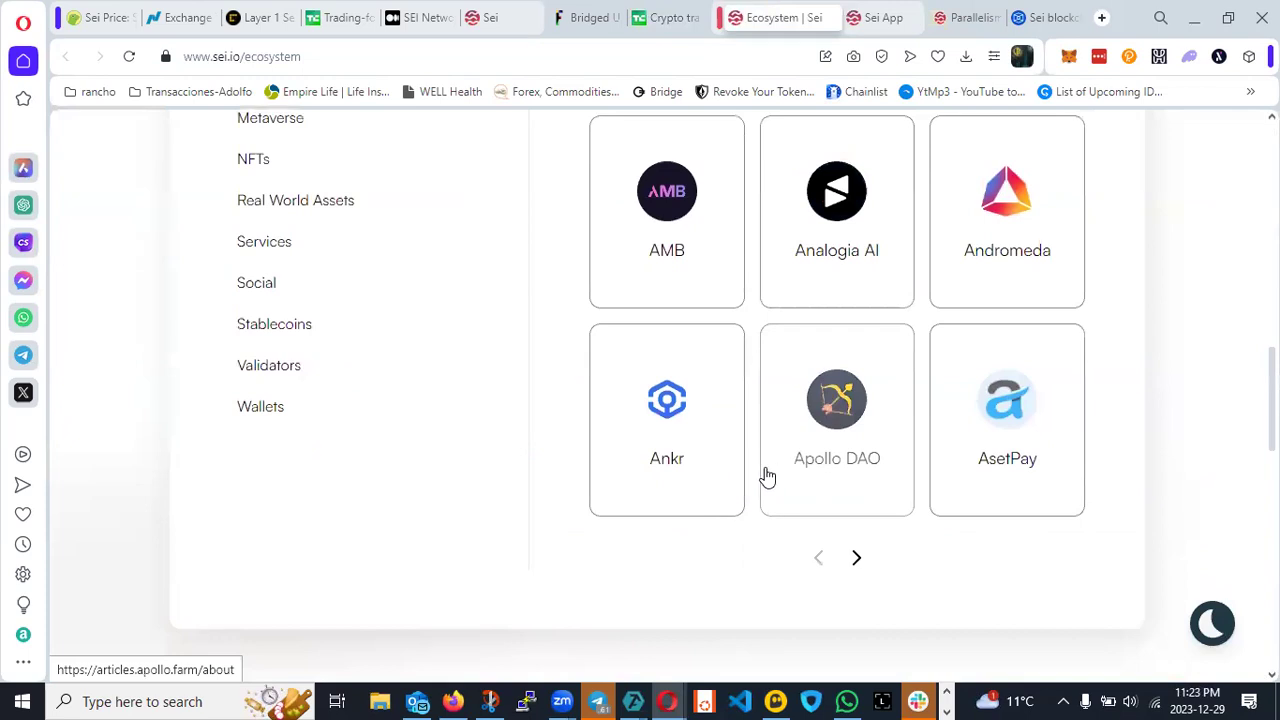
Show the second page of the Sei ecosystem listing and examine the projects on it.
click(860, 560)
scroll(820, 545, up, 6)
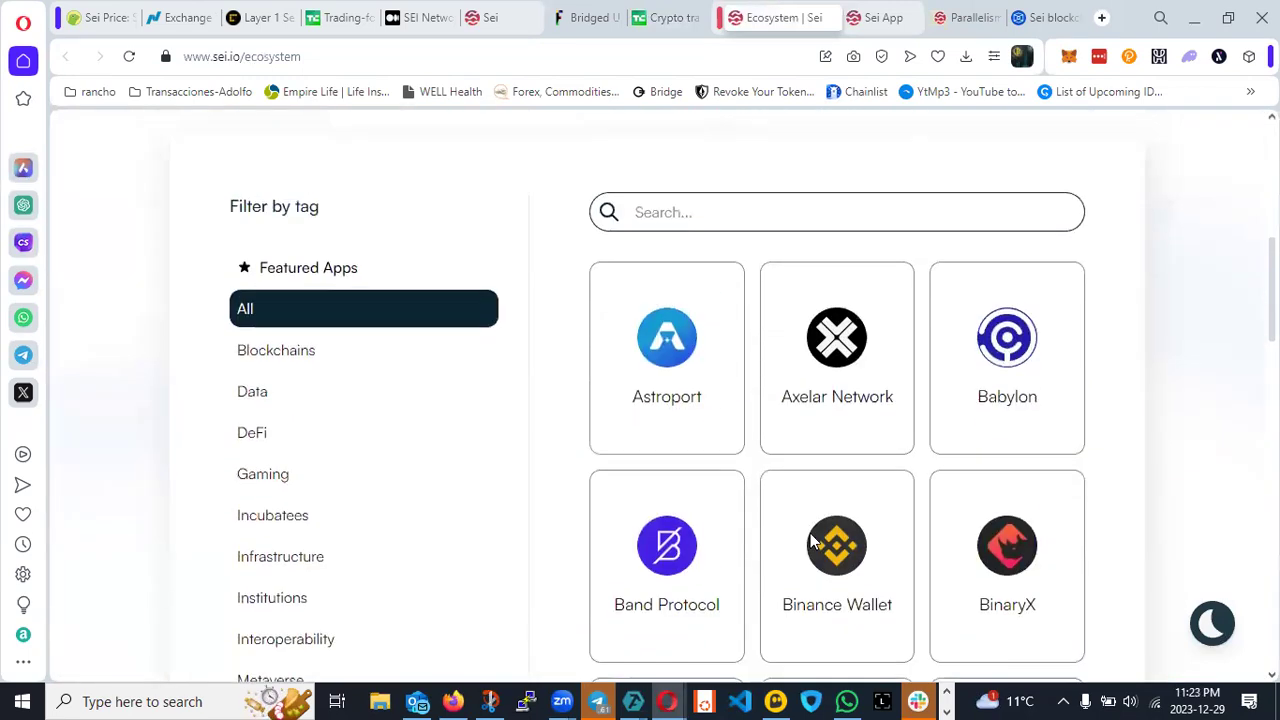
scroll(640, 486, down, 2)
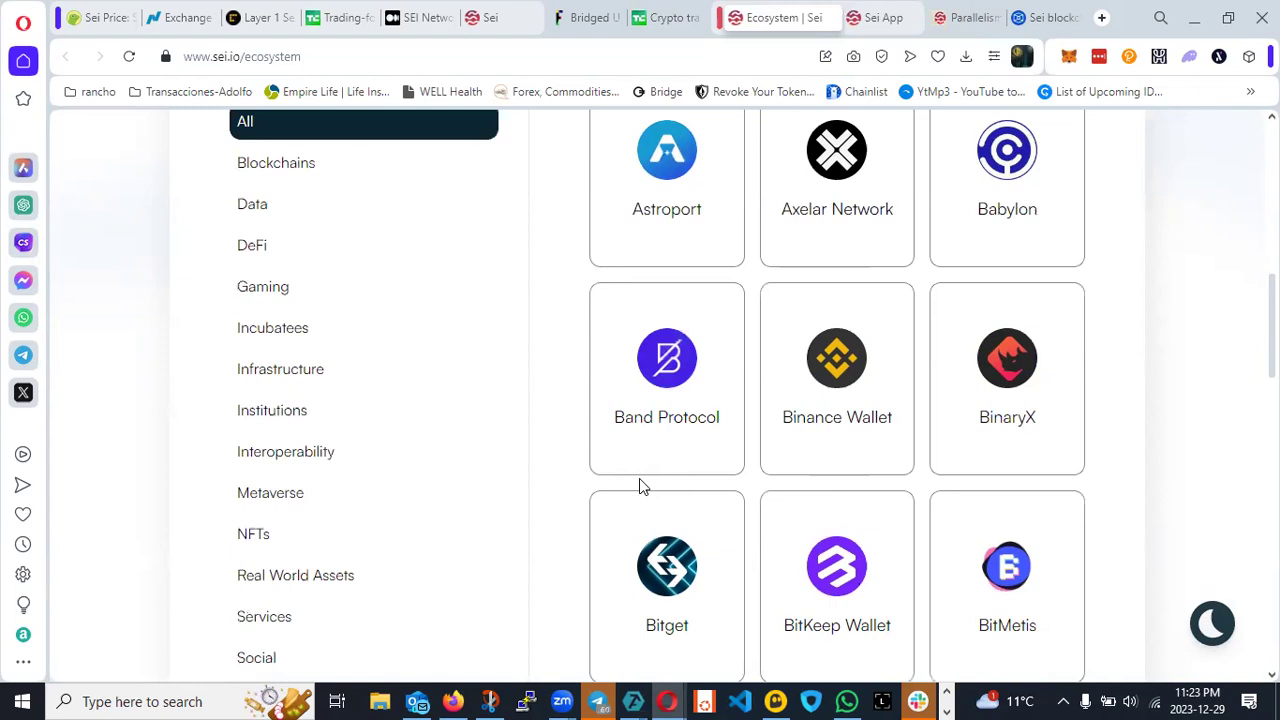
scroll(669, 260, up, 2)
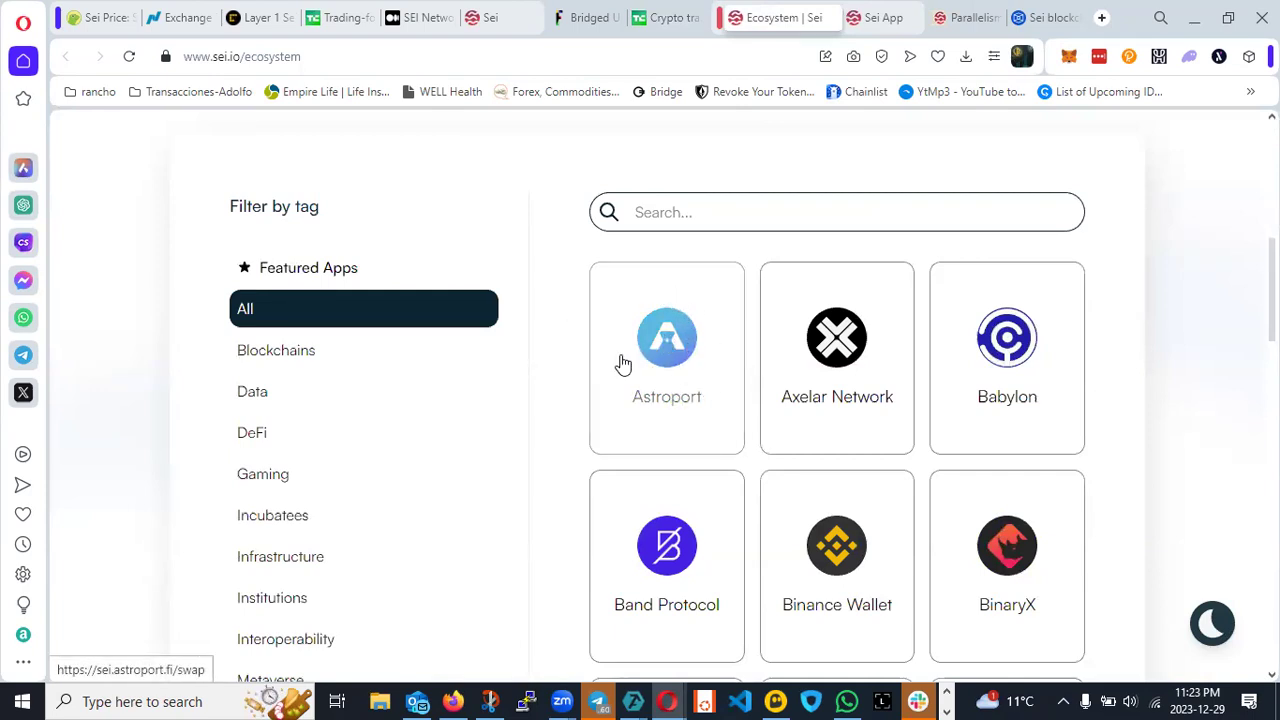
scroll(695, 358, down, 1)
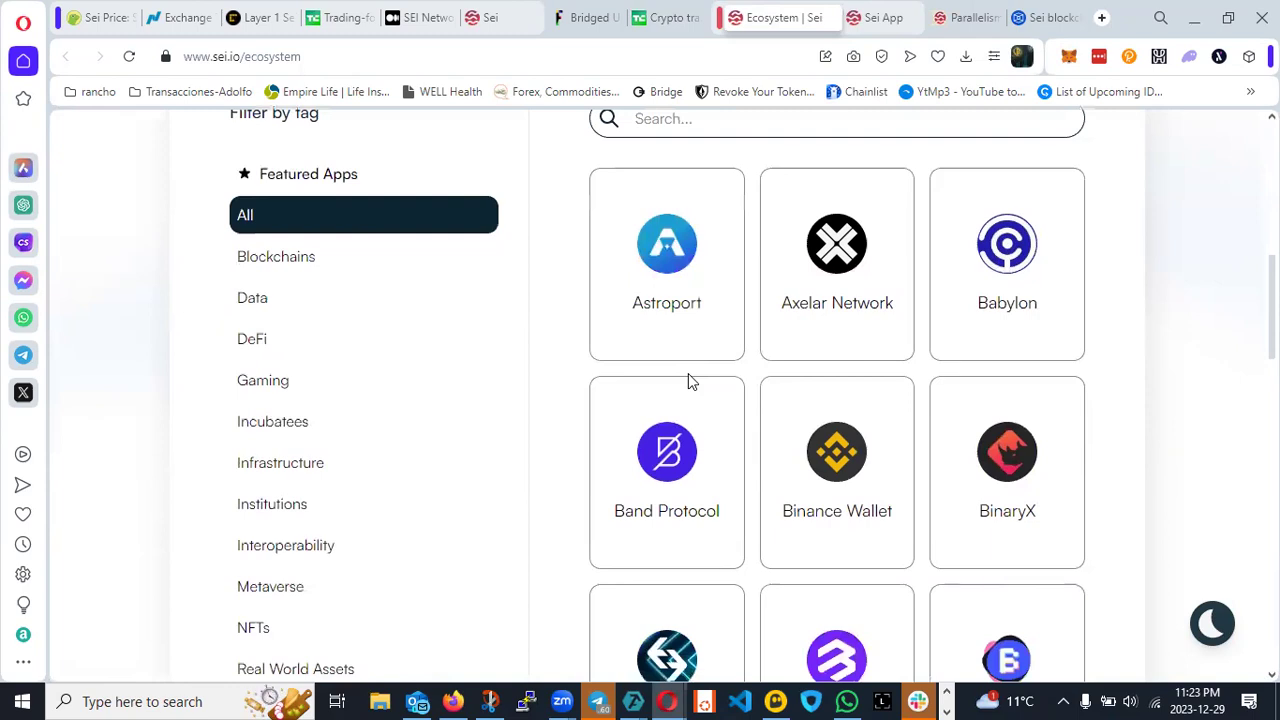
scroll(685, 350, down, 1)
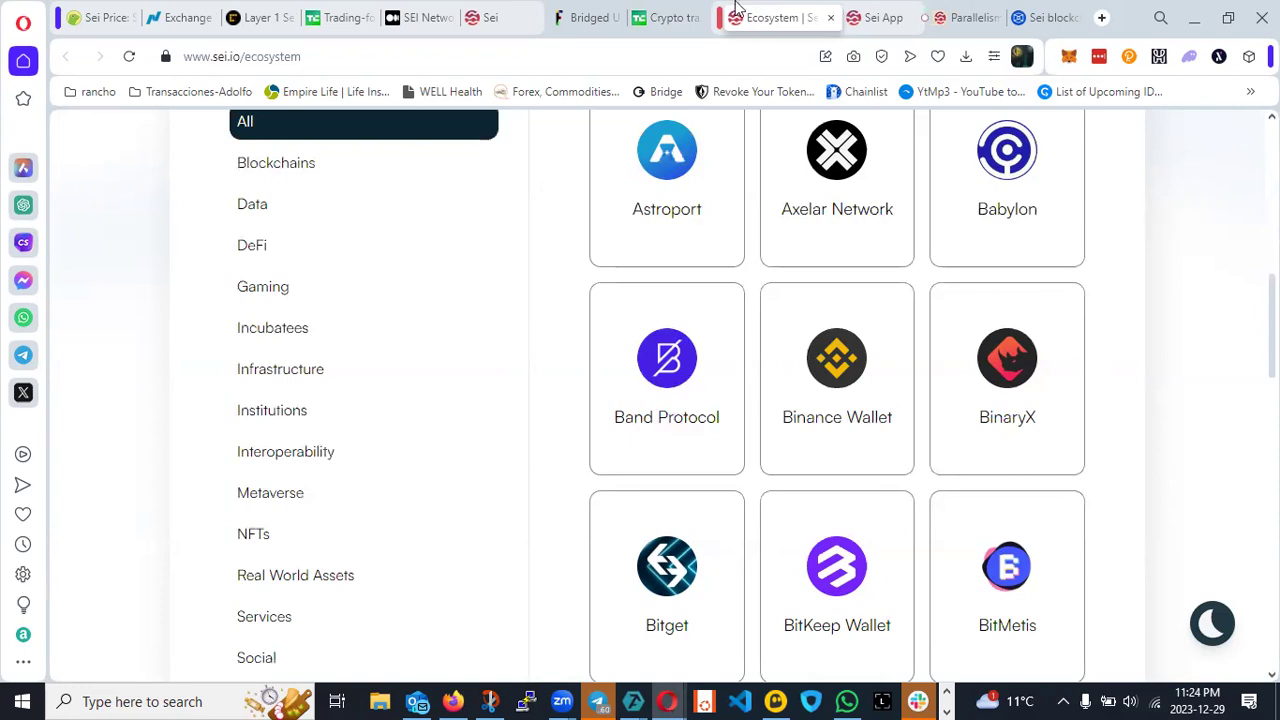
scroll(697, 463, down, 1)
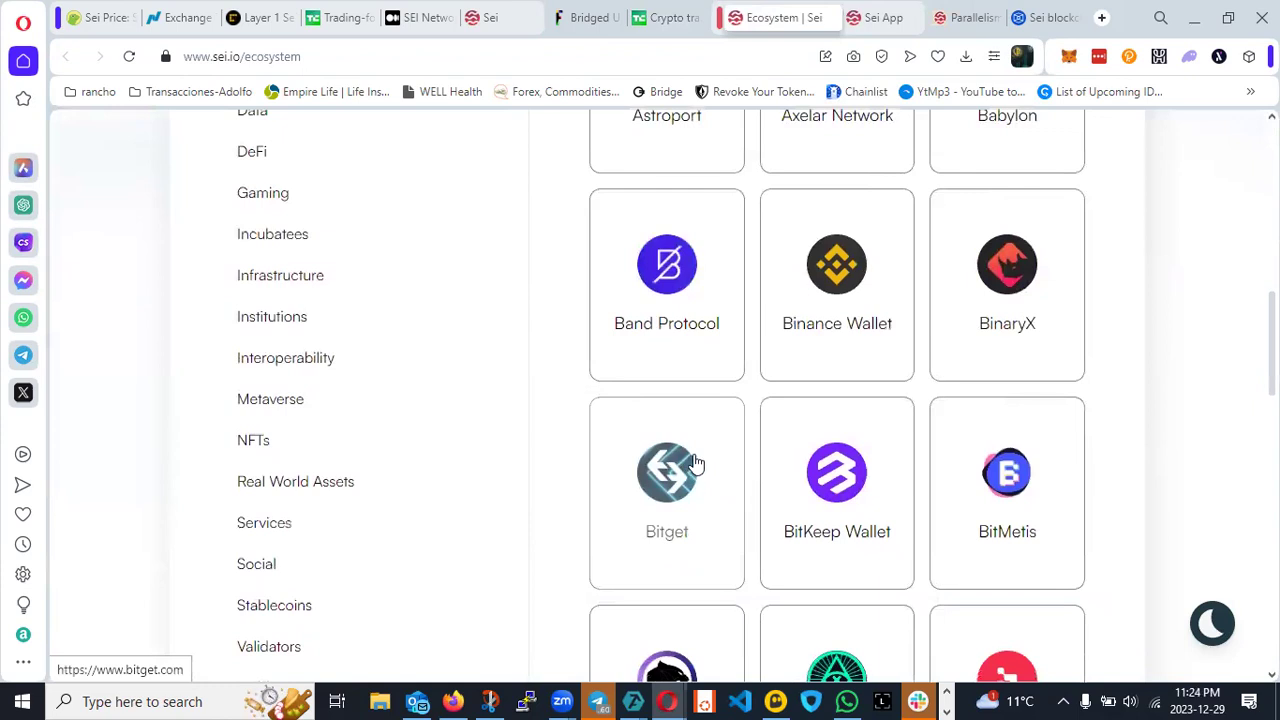
Check the $50M fund headline on TechCrunch, and highlight the $120M Sei Ecosystem Fund link text on the Ecosystem page.
scroll(508, 310, up, 3)
scroll(502, 325, up, 3)
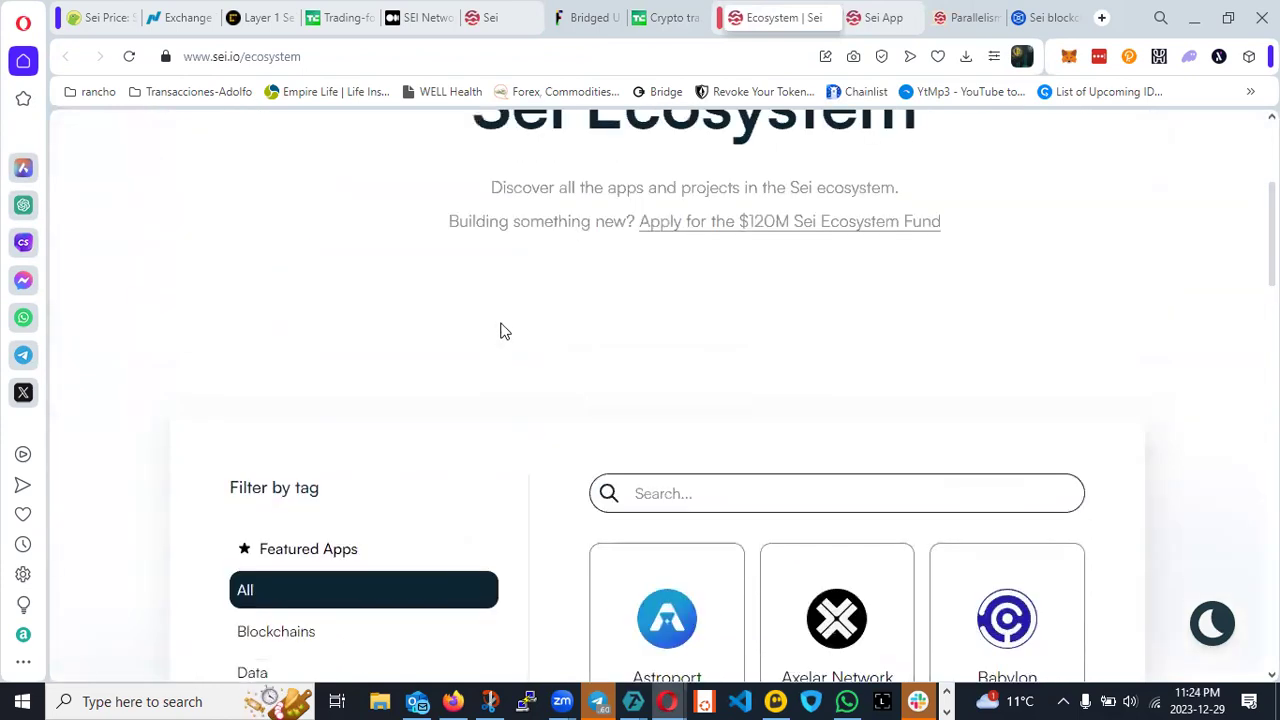
scroll(497, 333, up, 3)
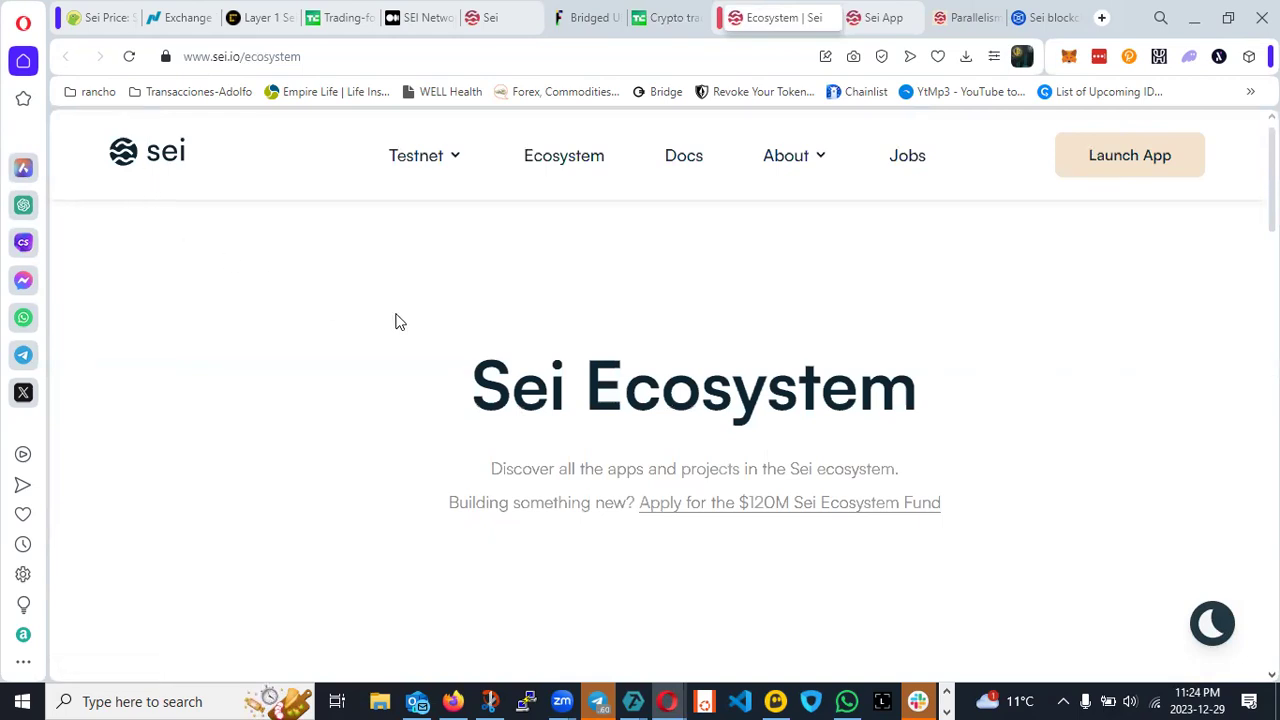
scroll(391, 335, down, 1)
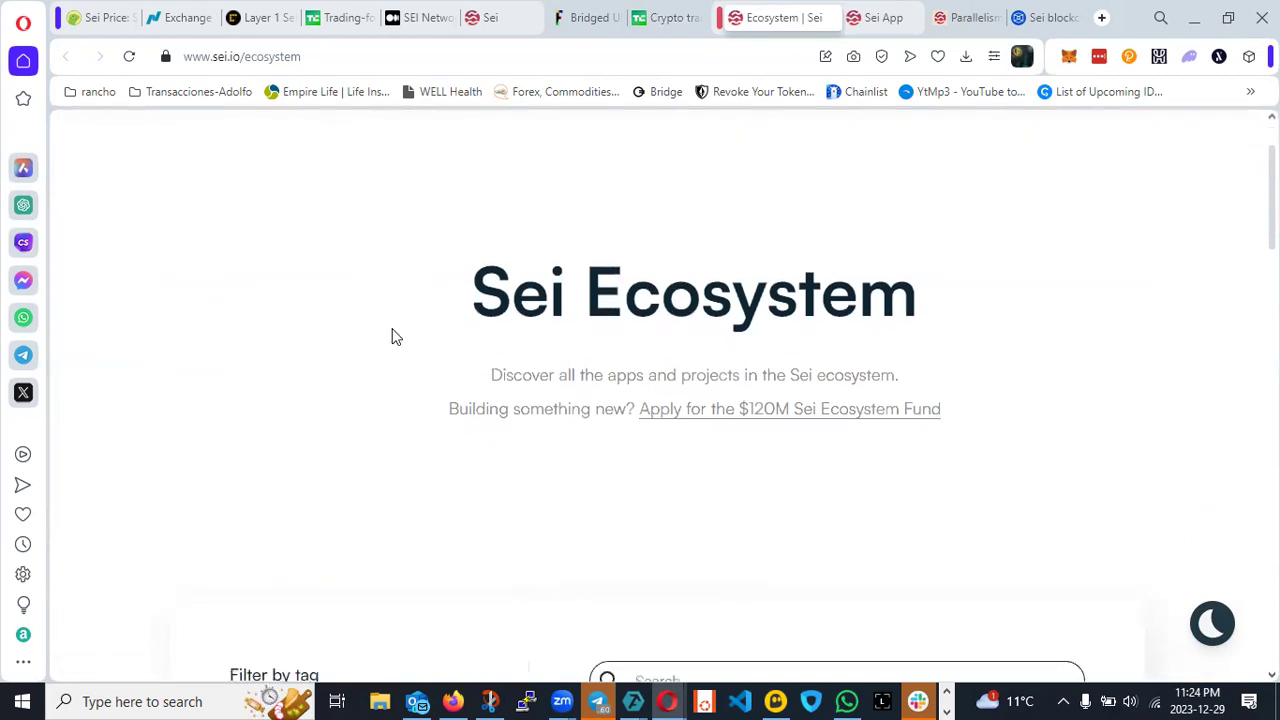
click(673, 20)
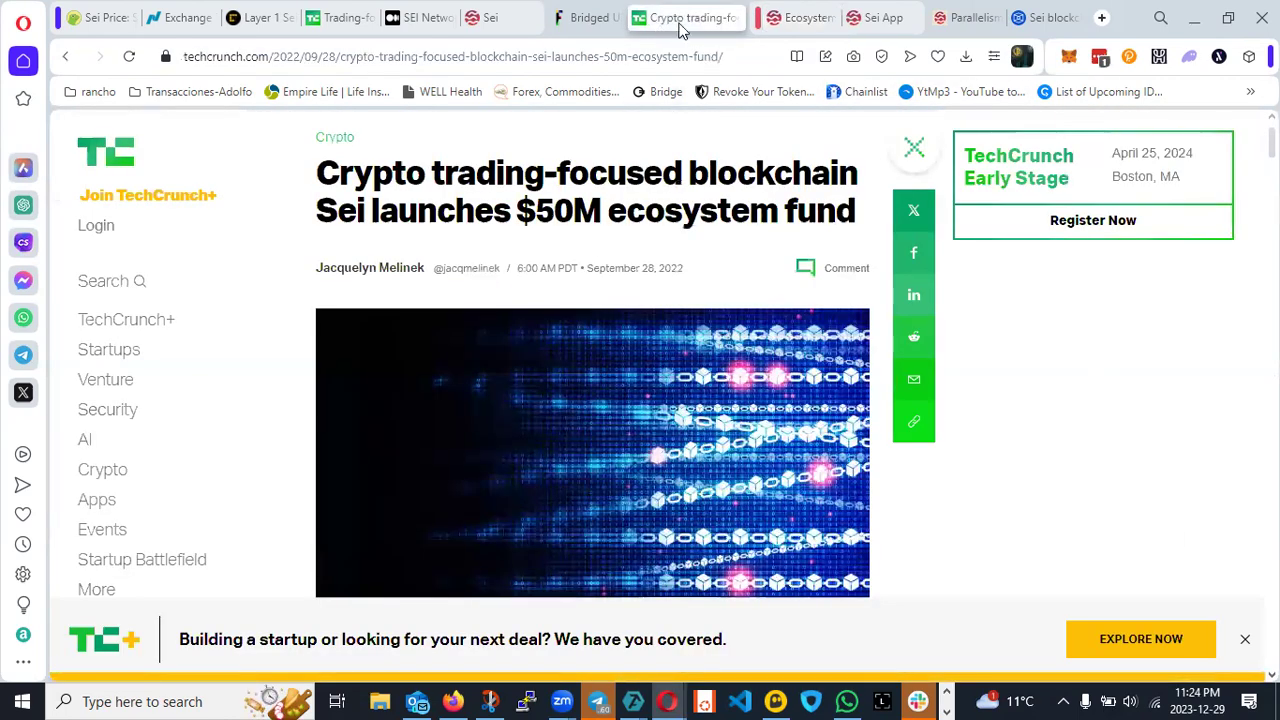
click(790, 18)
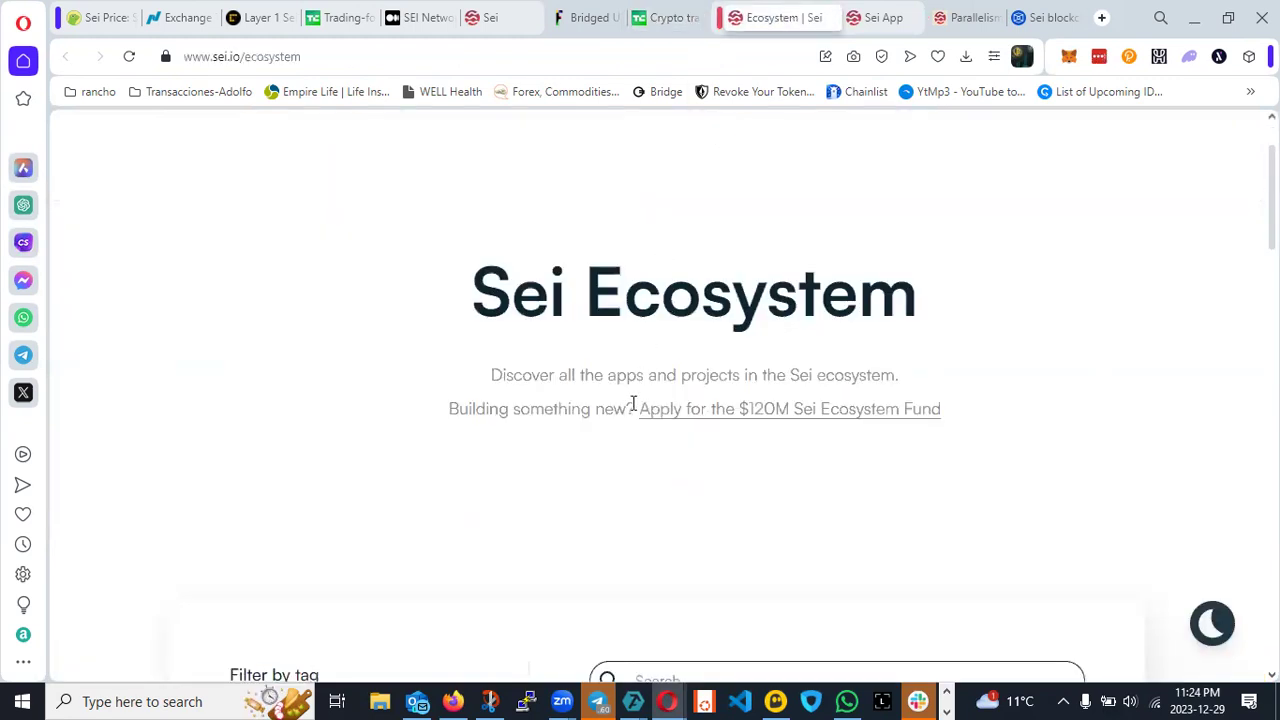
drag(632, 404, 946, 437)
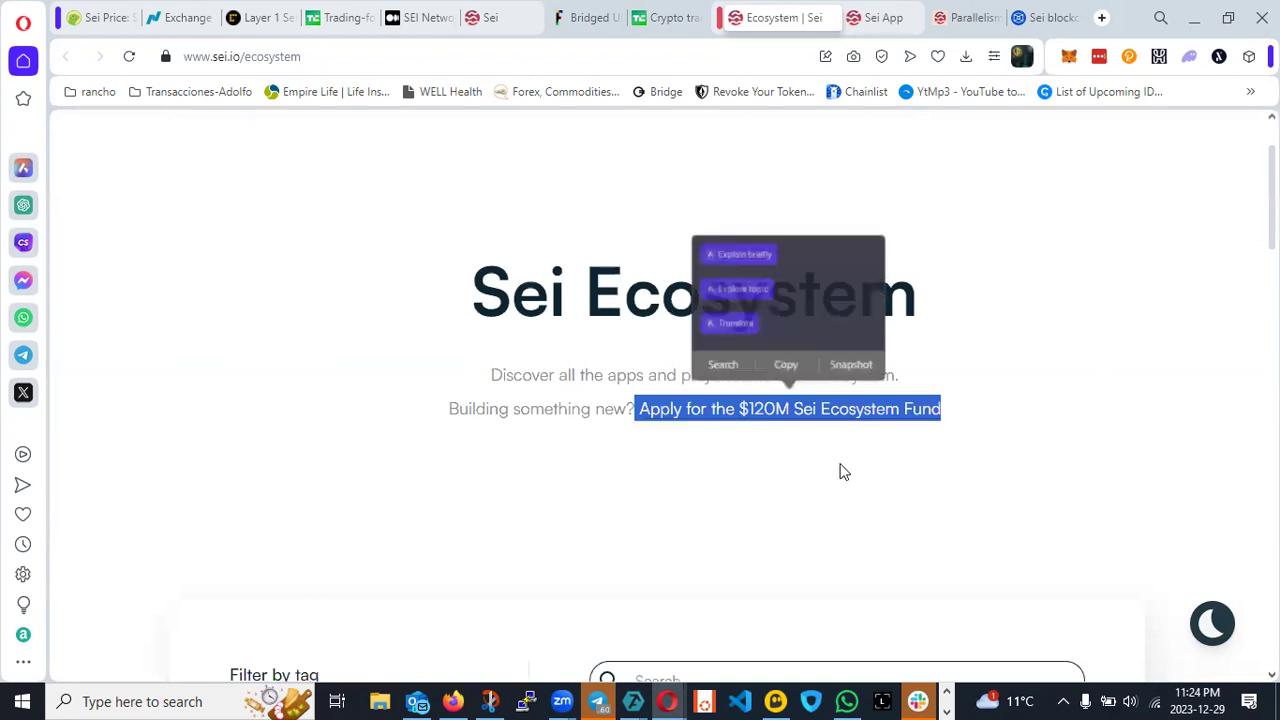
Compare the TechCrunch $50M fund headline with the Ecosystem page again, and clear the text highlight there.
scroll(840, 470, down, 3)
scroll(836, 477, up, 2)
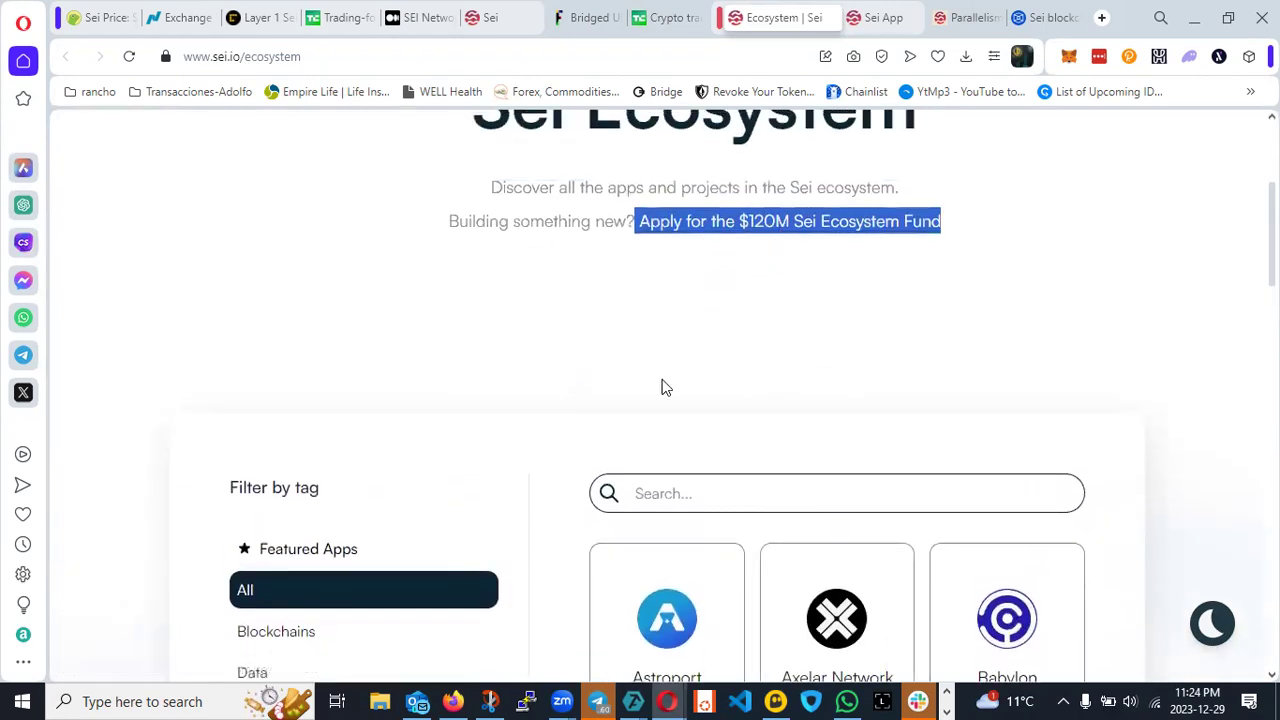
click(648, 20)
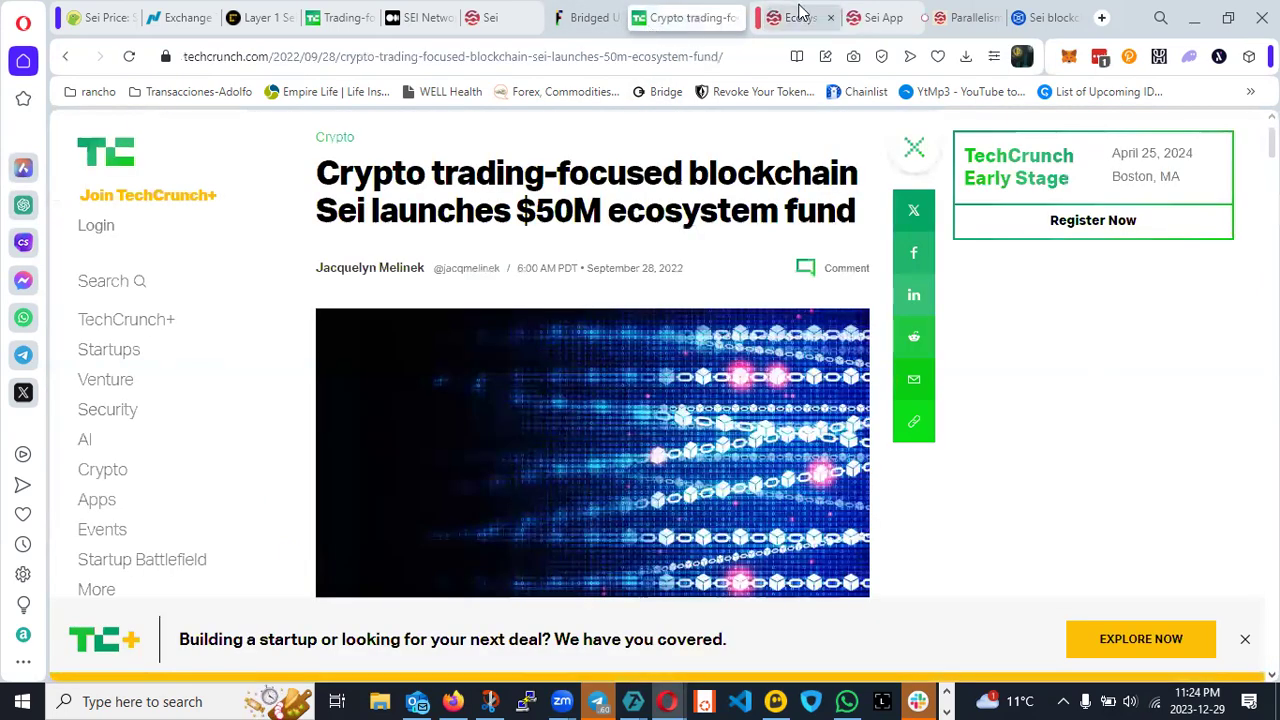
click(800, 17)
click(480, 332)
Open the application form for the $120M Sei Ecosystem Fund from the Ecosystem page, and close its tab.
scroll(478, 340, up, 3)
scroll(476, 343, down, 4)
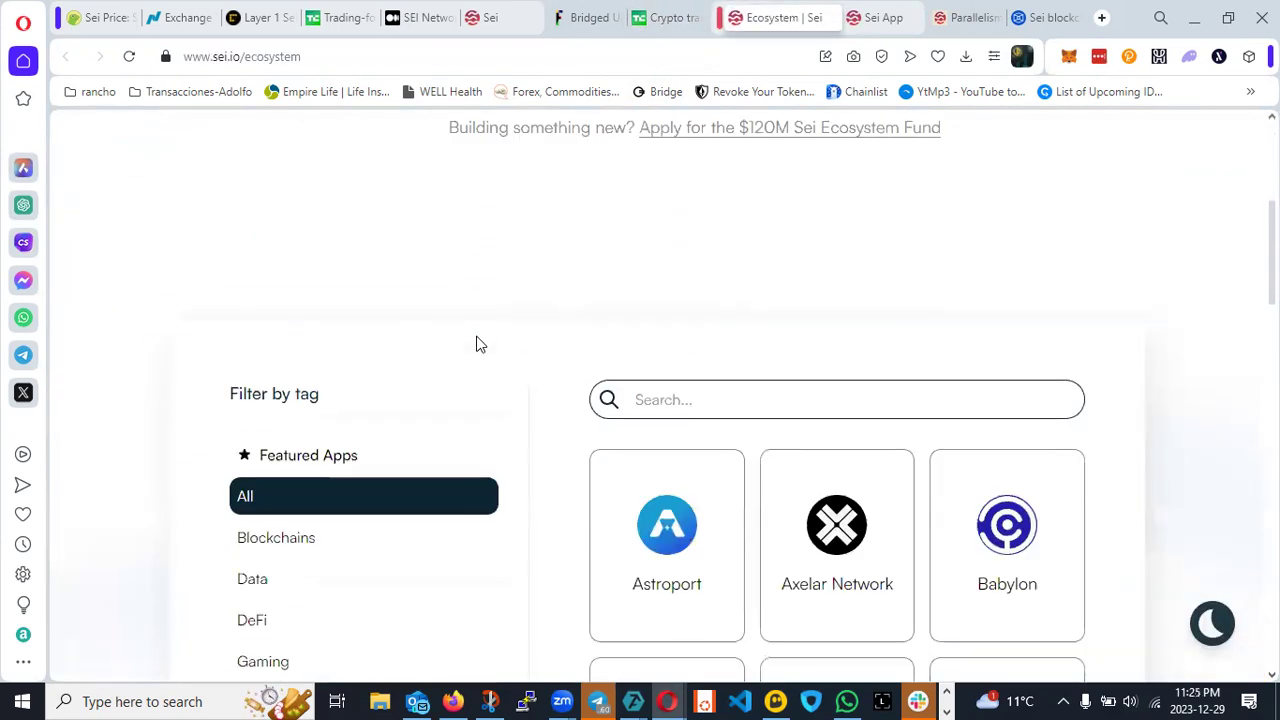
scroll(477, 343, down, 1)
scroll(477, 344, up, 3)
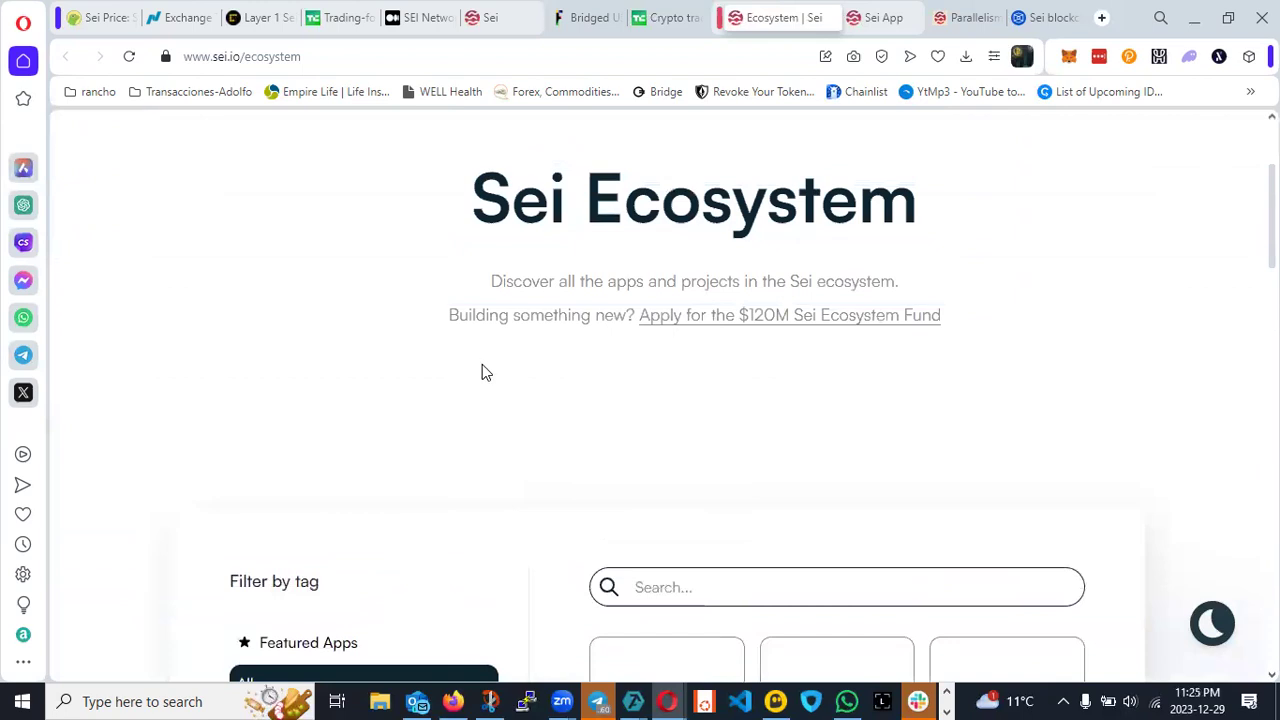
scroll(491, 431, down, 5)
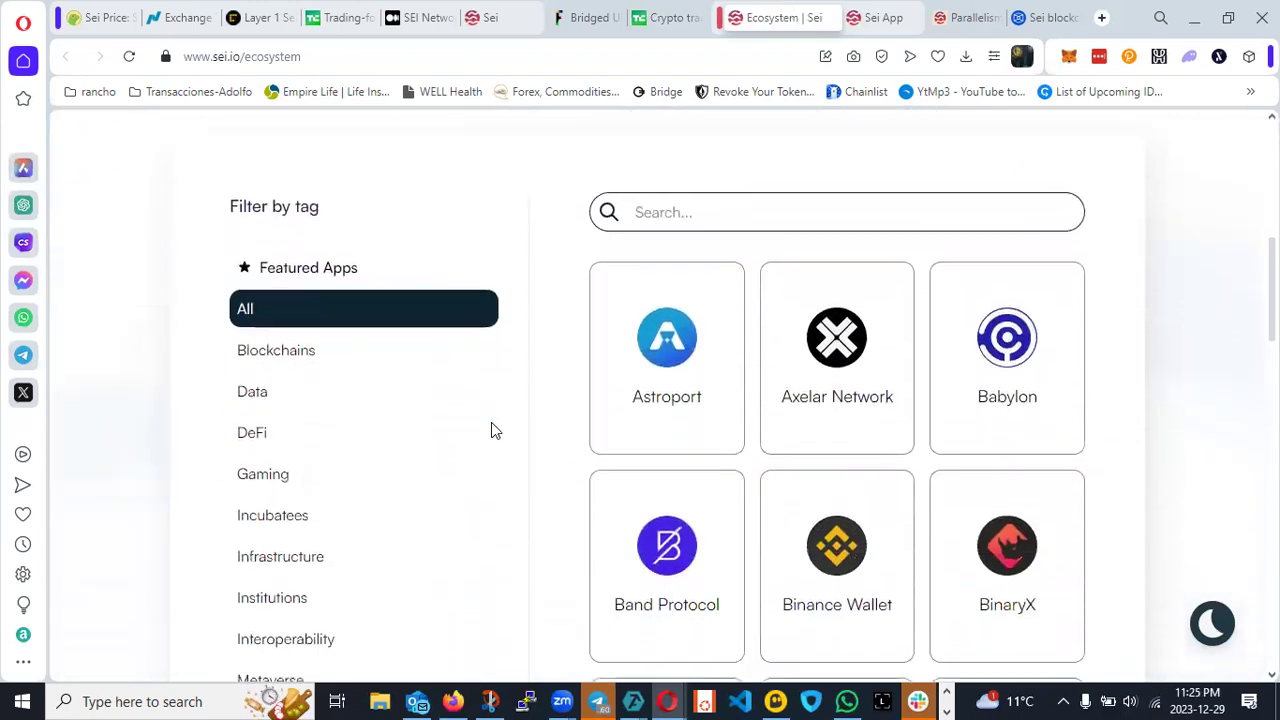
scroll(390, 447, up, 4)
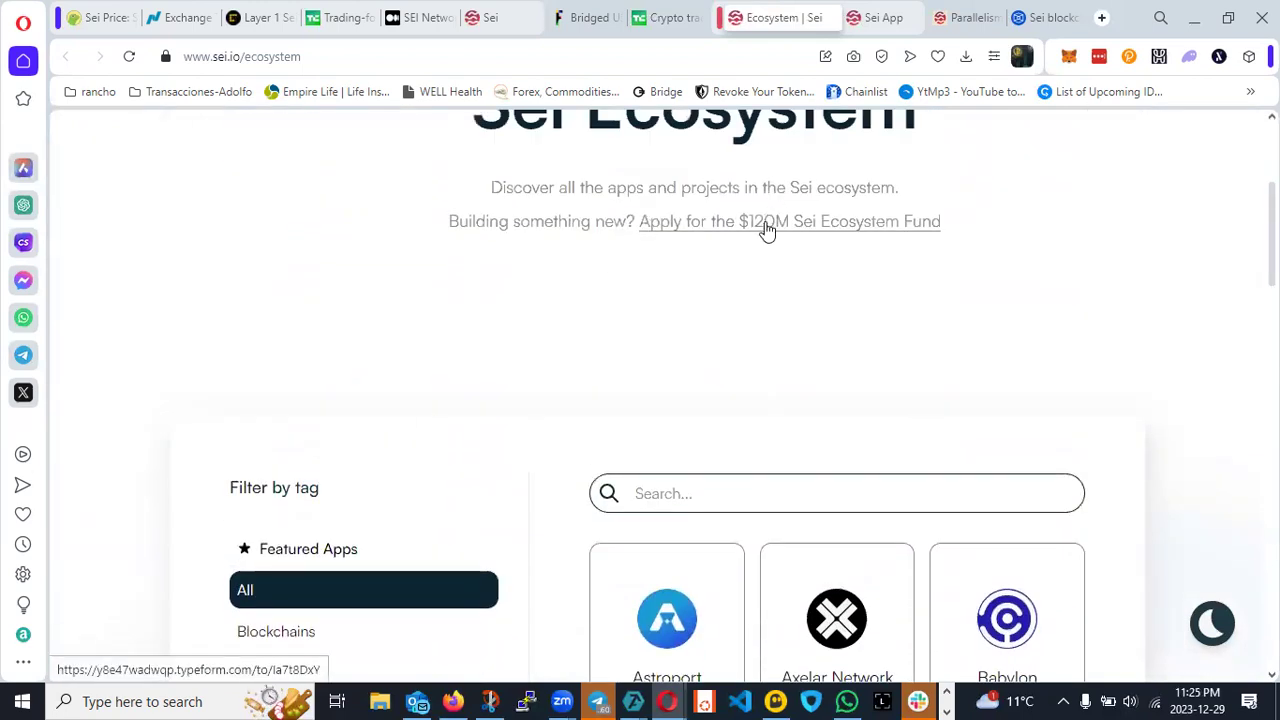
click(767, 225)
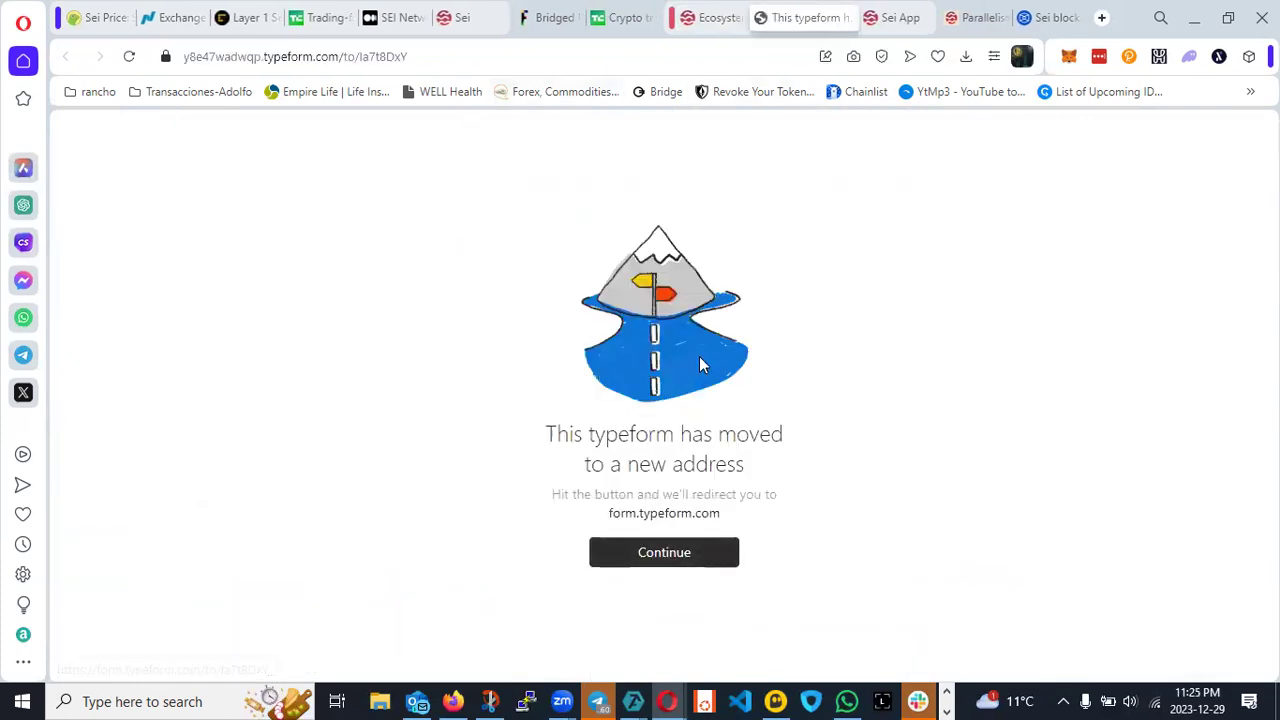
click(849, 18)
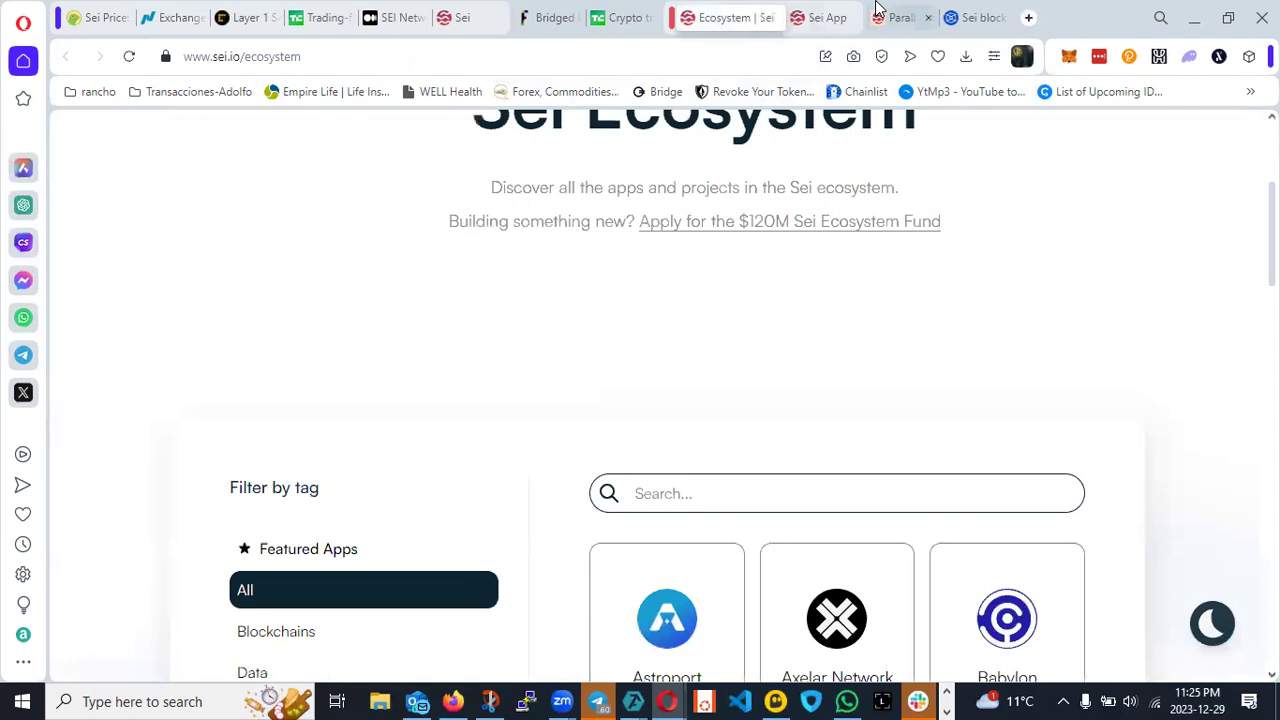
Switch to the Lista de proyectos spreadsheet in OpenOffice Calc and enter 35-40,000 in column C of the SEI row.
click(897, 16)
click(968, 17)
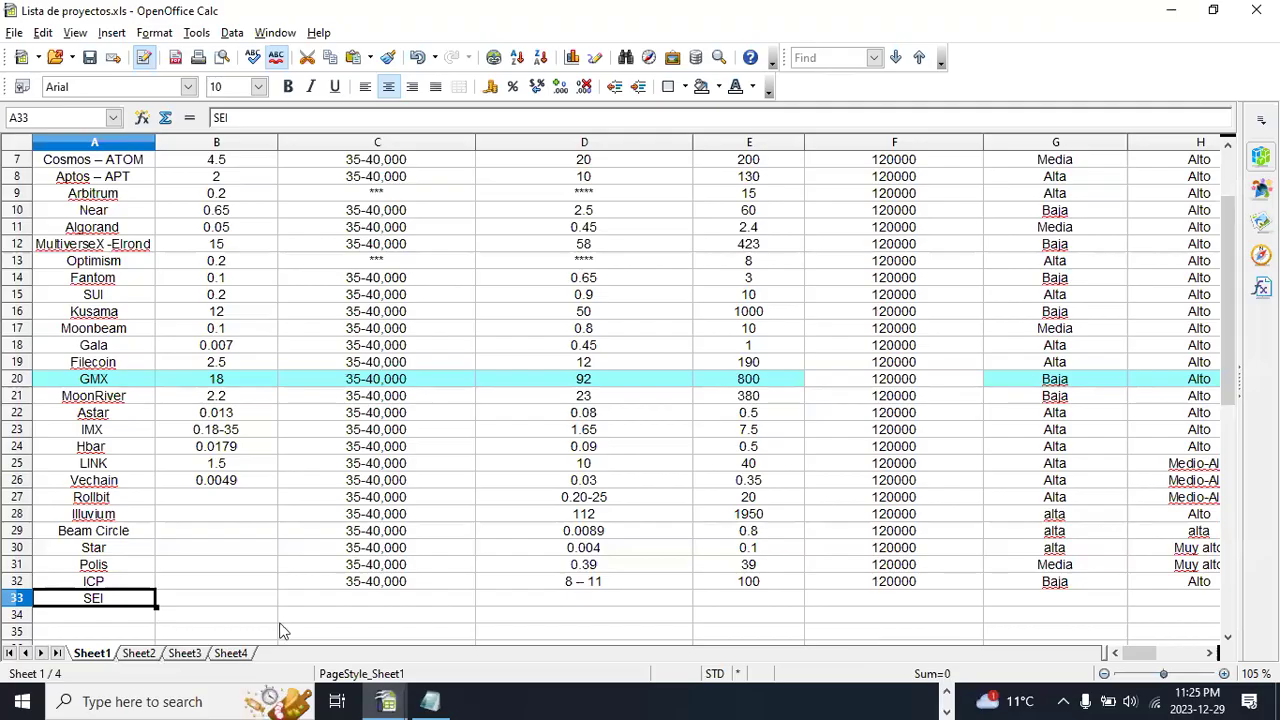
scroll(266, 615, up, 1)
scroll(266, 615, down, 1)
scroll(229, 602, up, 1)
scroll(229, 602, down, 1)
click(331, 600)
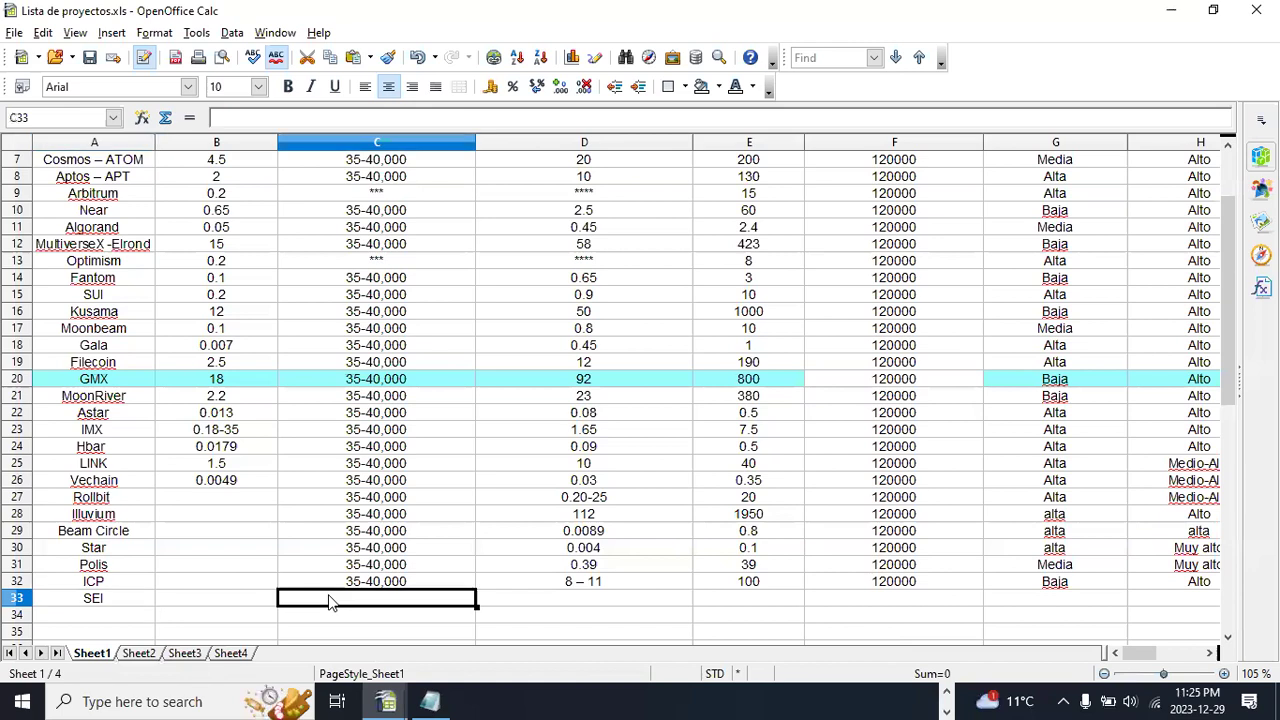
text(35)
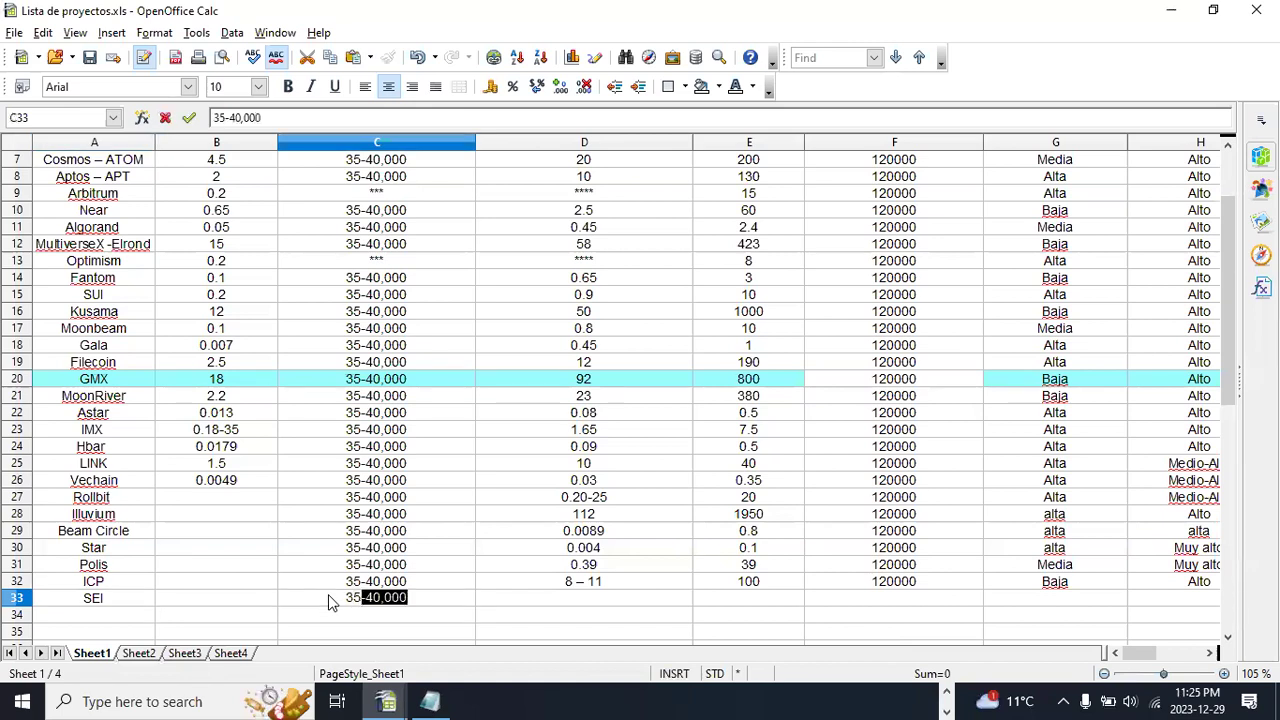
key(Return)
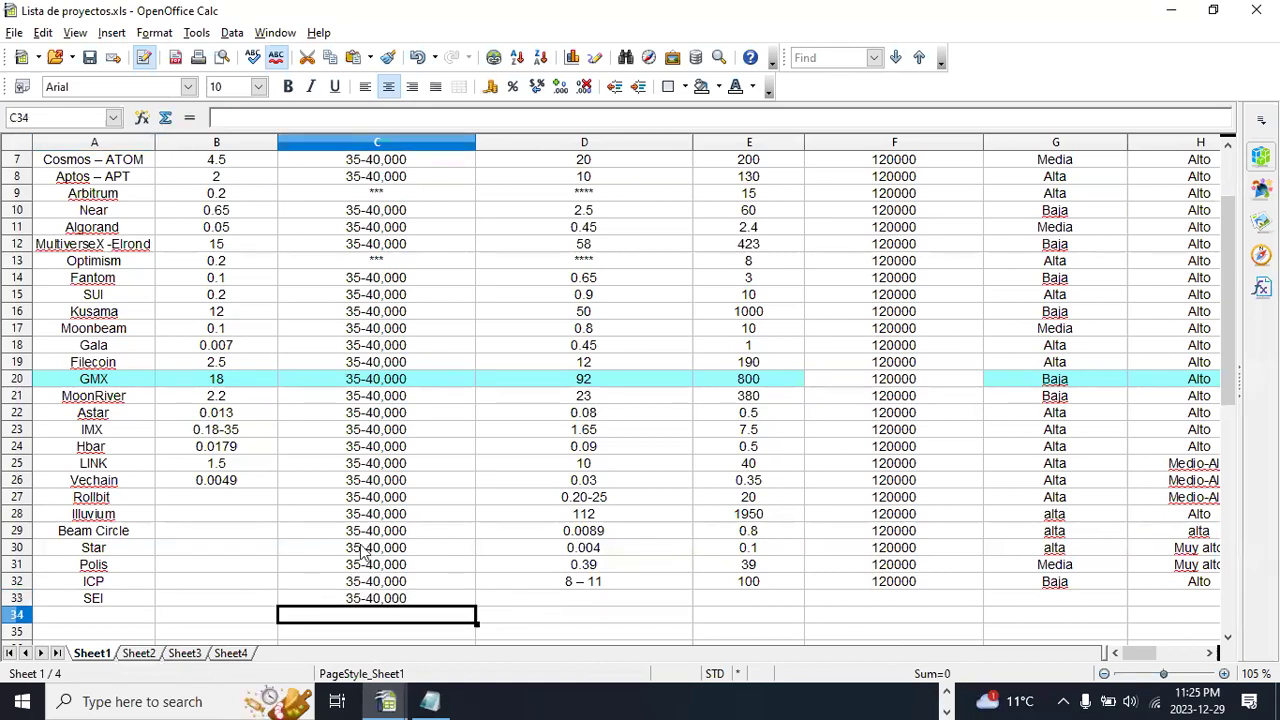
Select the SEI row's column D cell, and switch to TradingView in Opera to show the SEIUSDT chart from the watchlist.
click(543, 600)
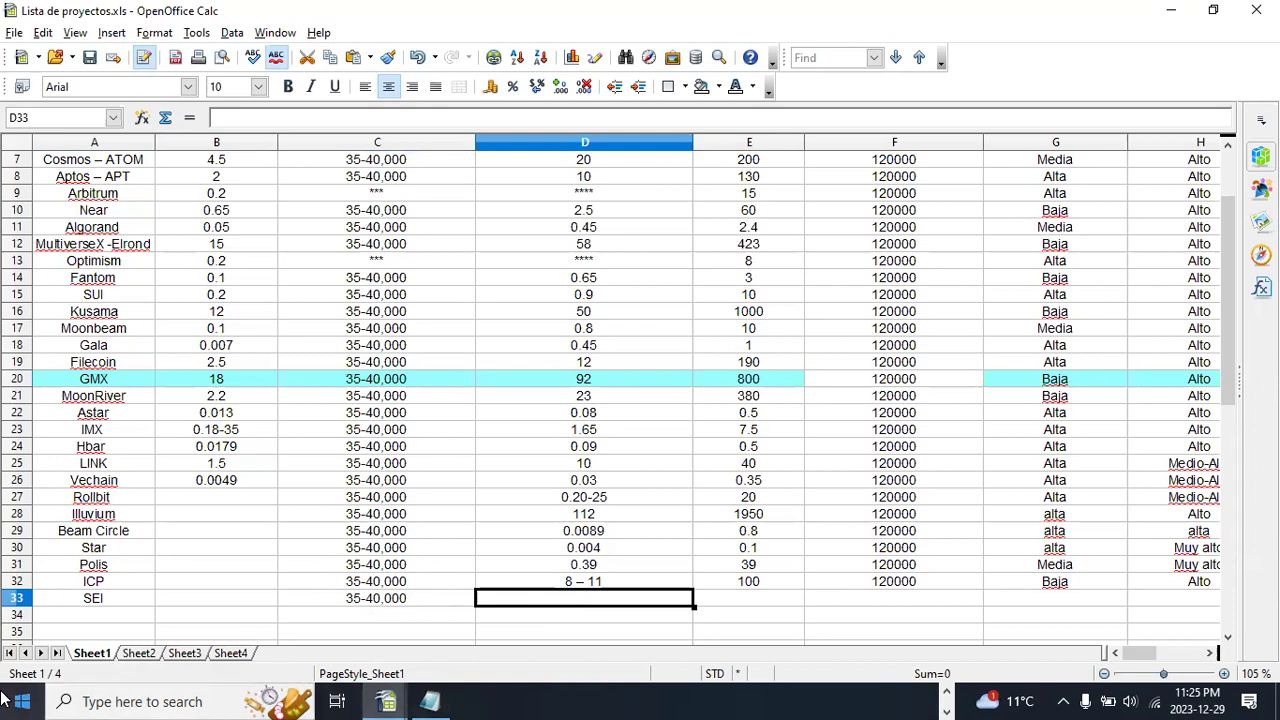
key(alt+Tab)
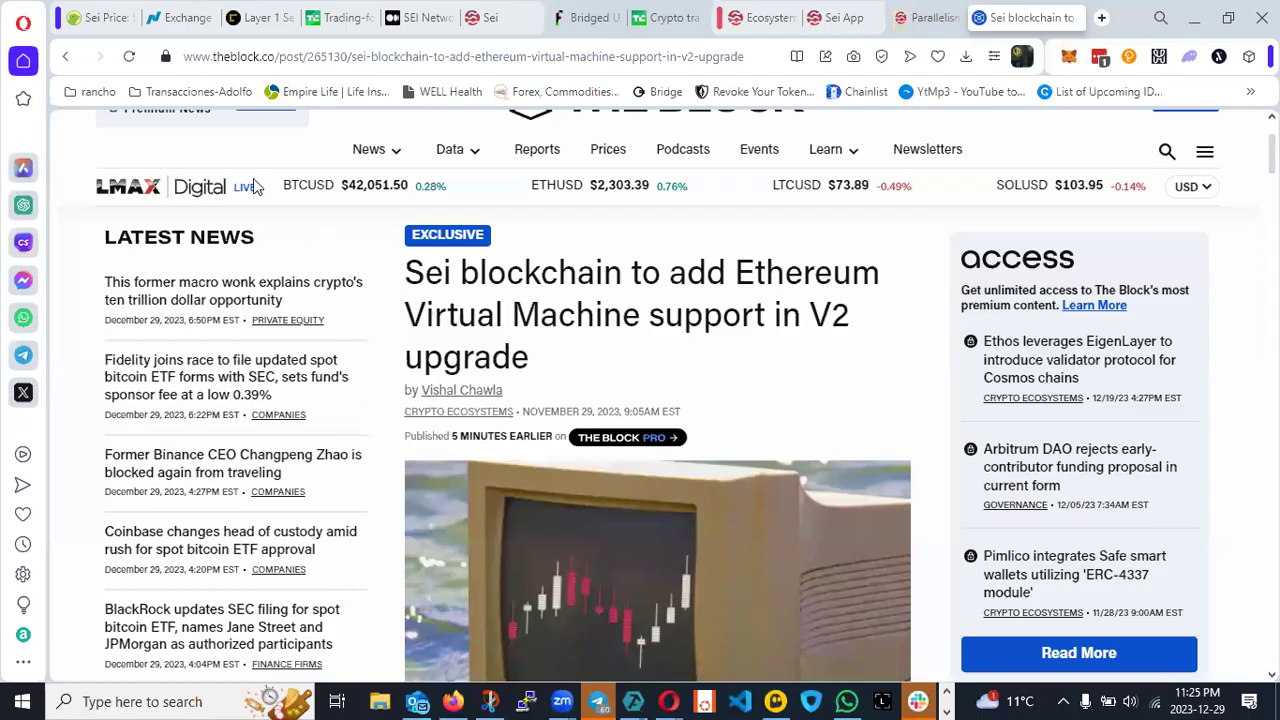
mouse_move(643, 700)
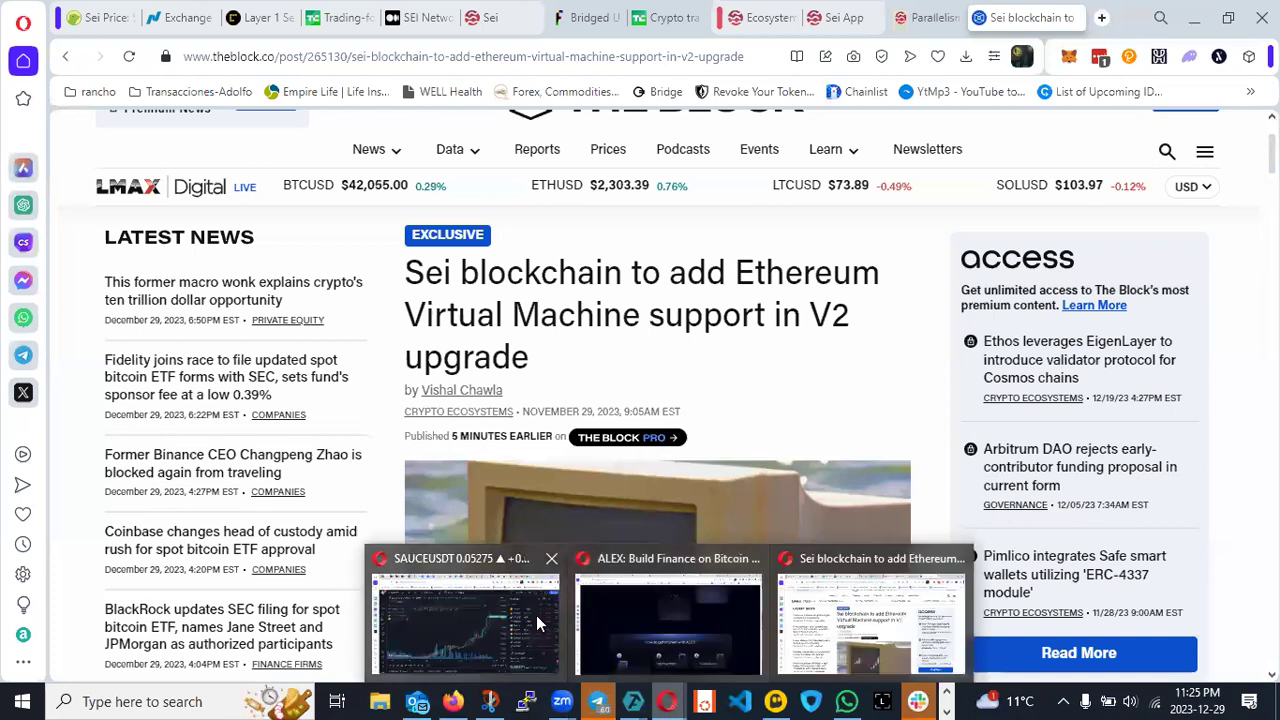
click(510, 621)
scroll(1029, 465, down, 5)
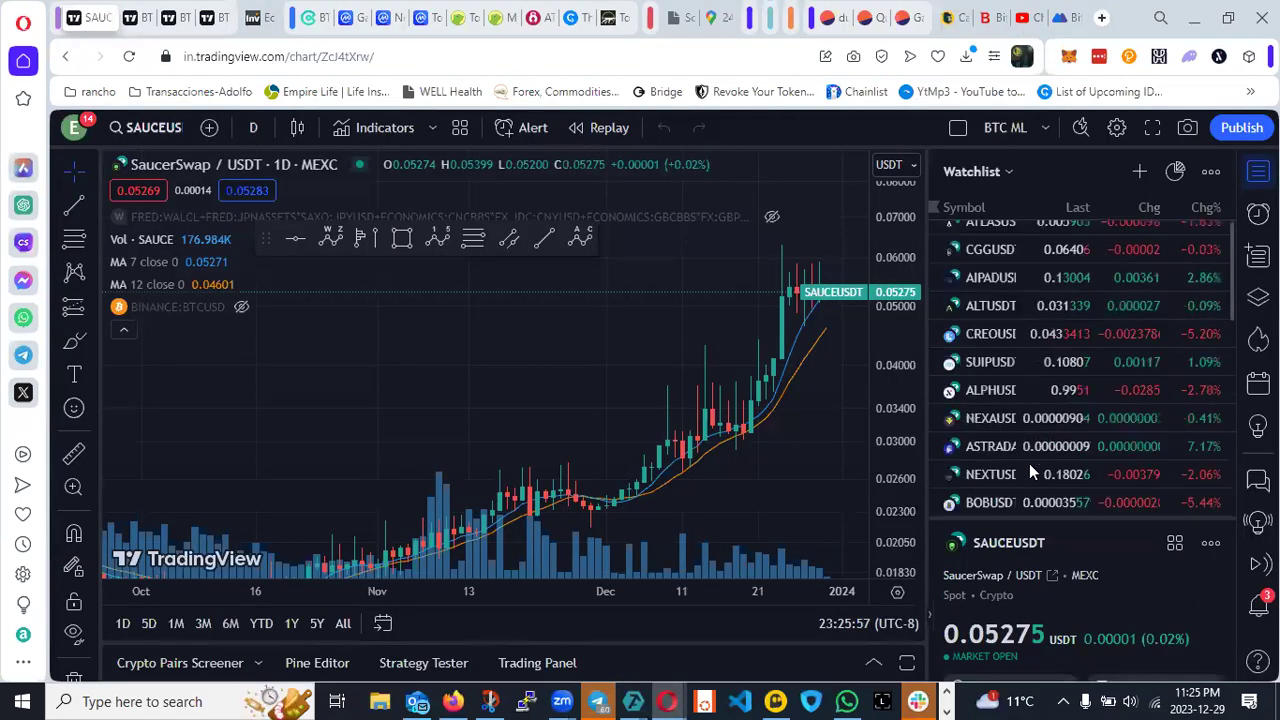
click(1005, 501)
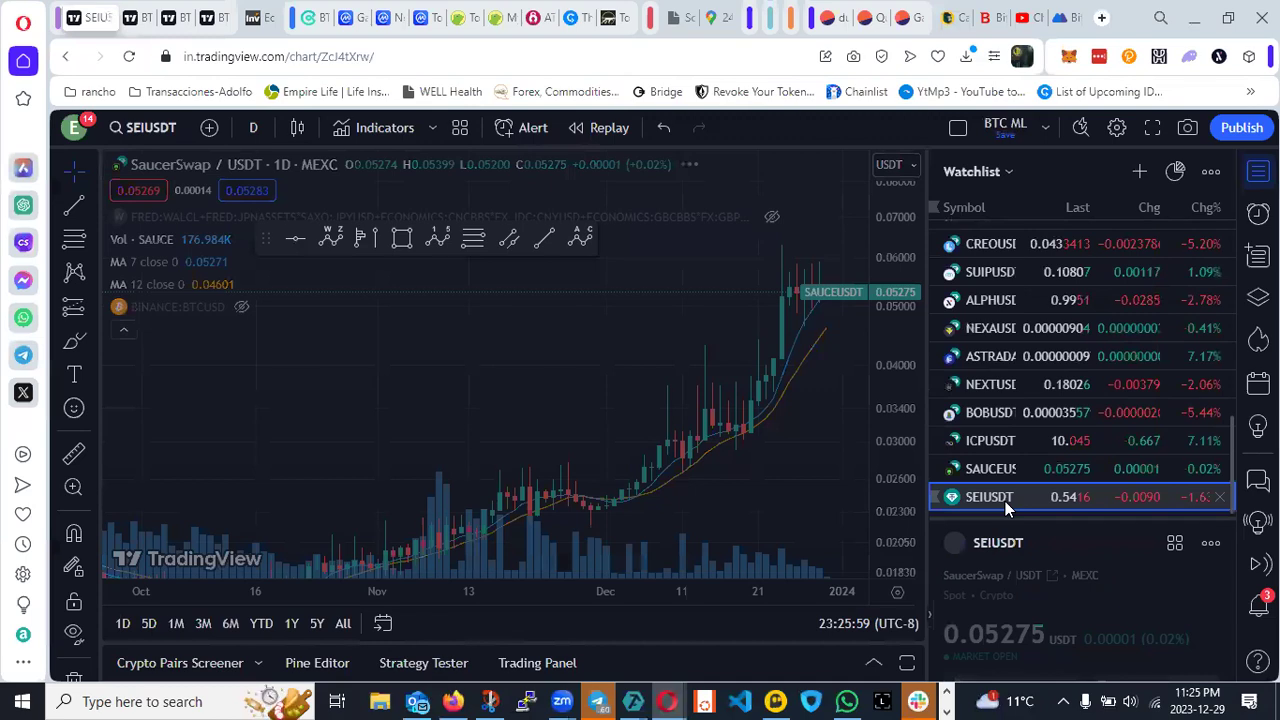
scroll(722, 458, down, 4)
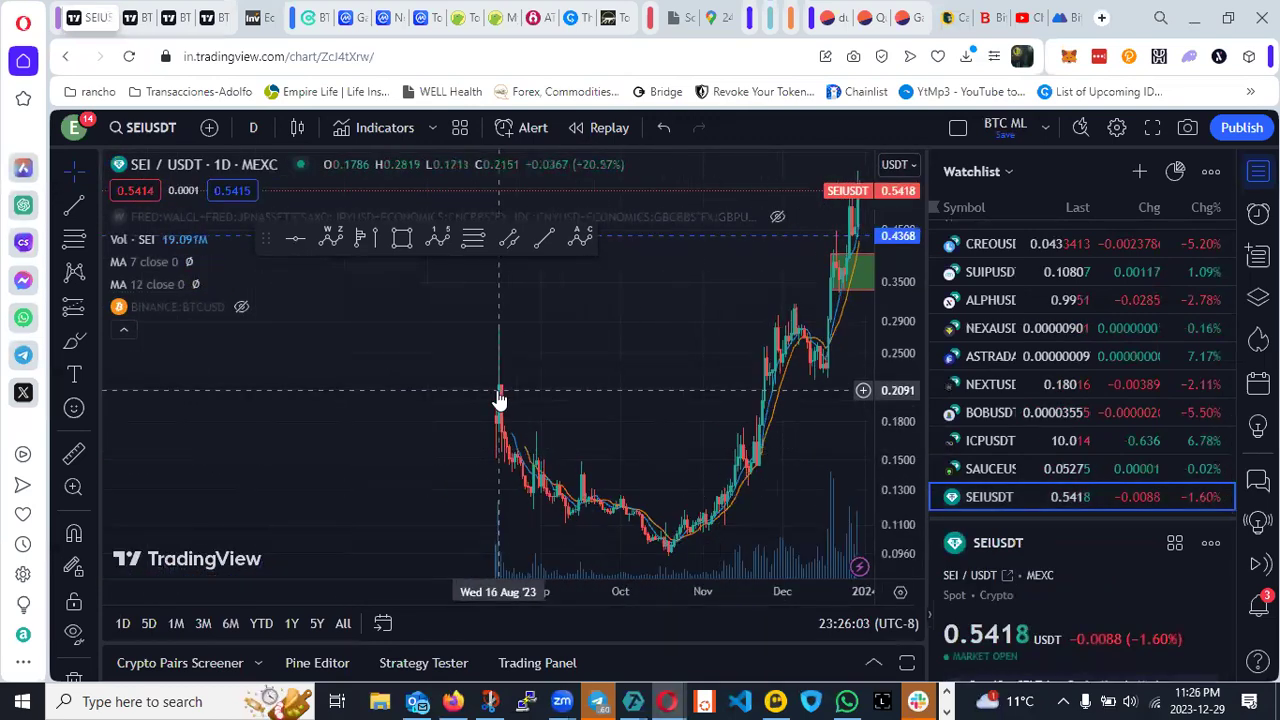
Measure SEI's price rise from the October 2023 low to the latest candle, and clear the measurement.
drag(879, 335, 723, 490)
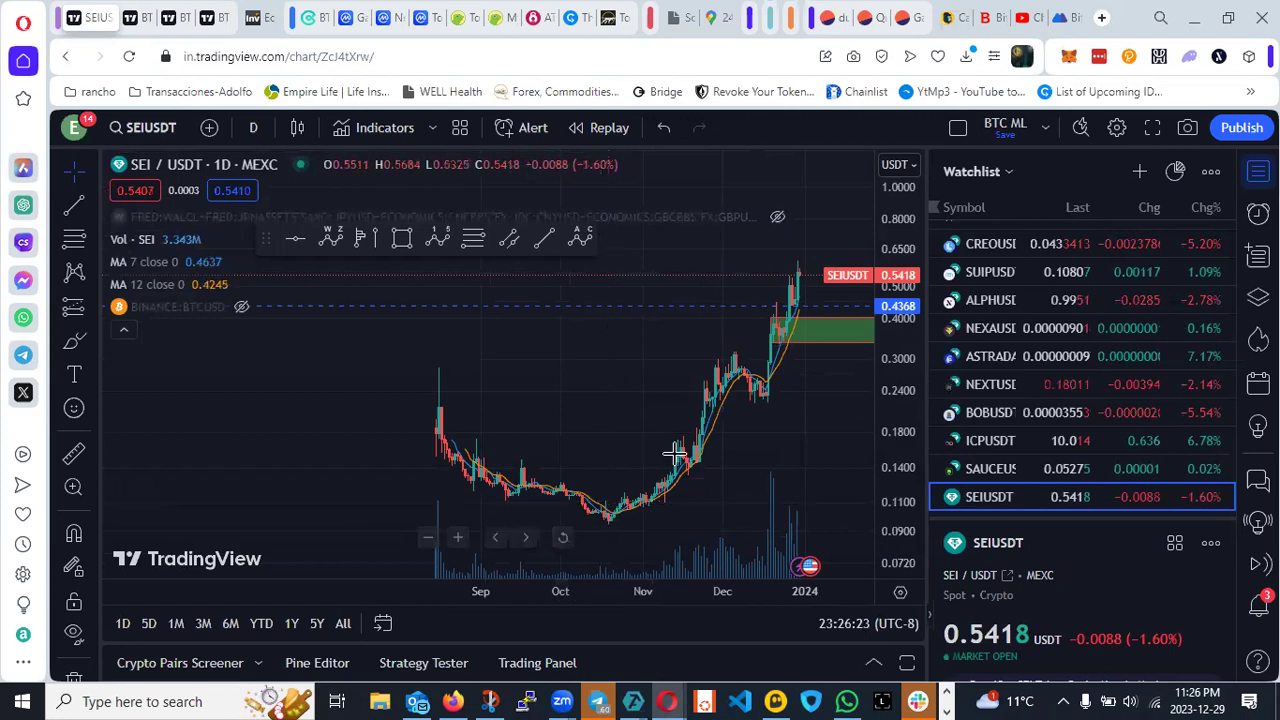
drag(750, 446, 709, 472)
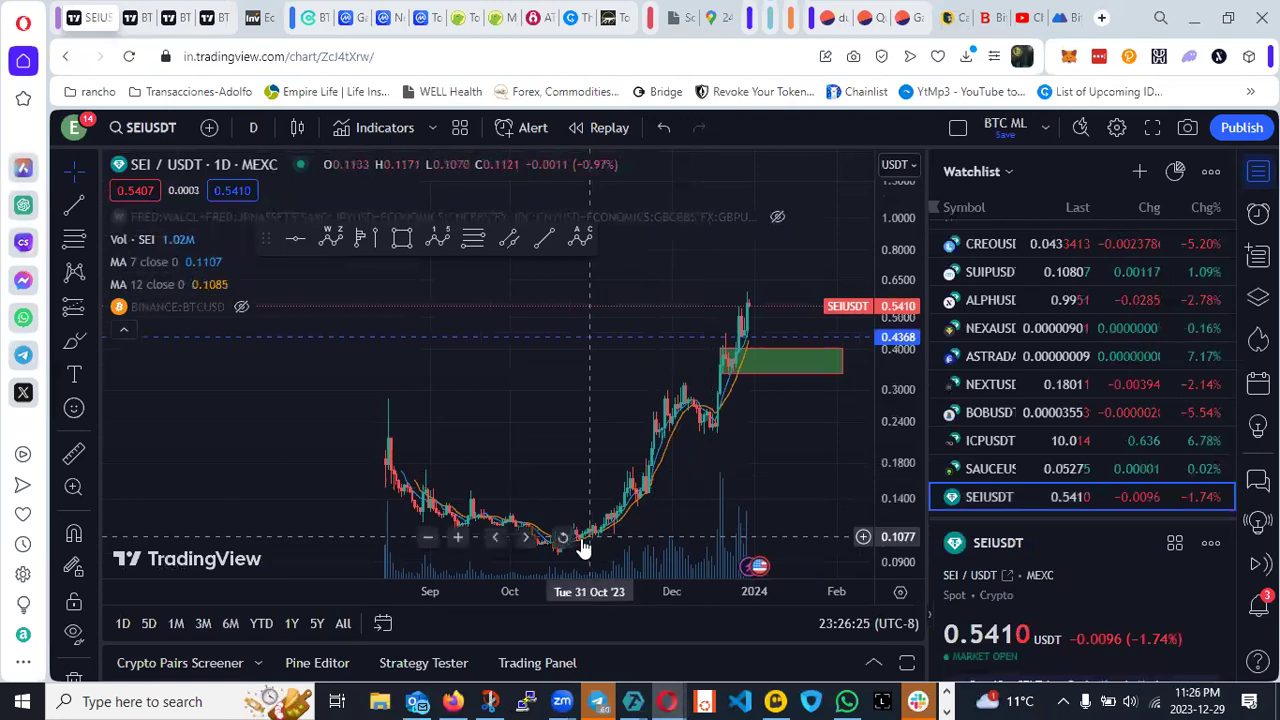
click(71, 452)
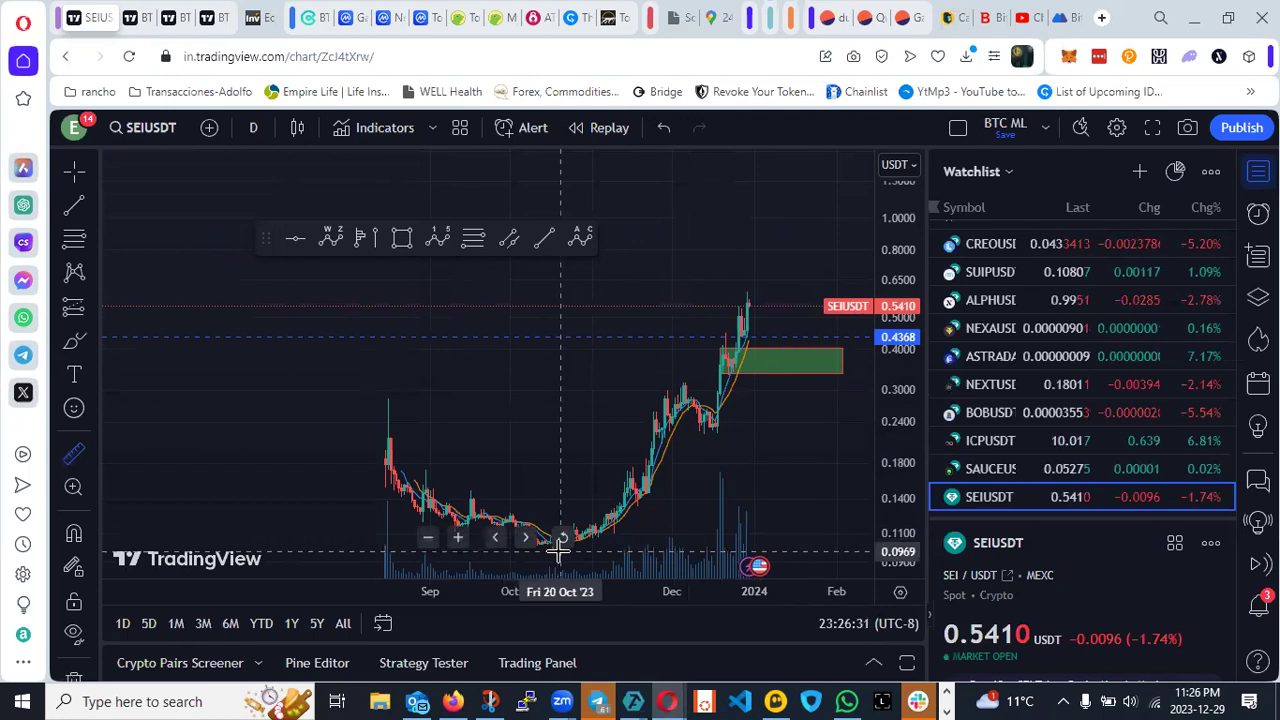
drag(558, 551, 766, 303)
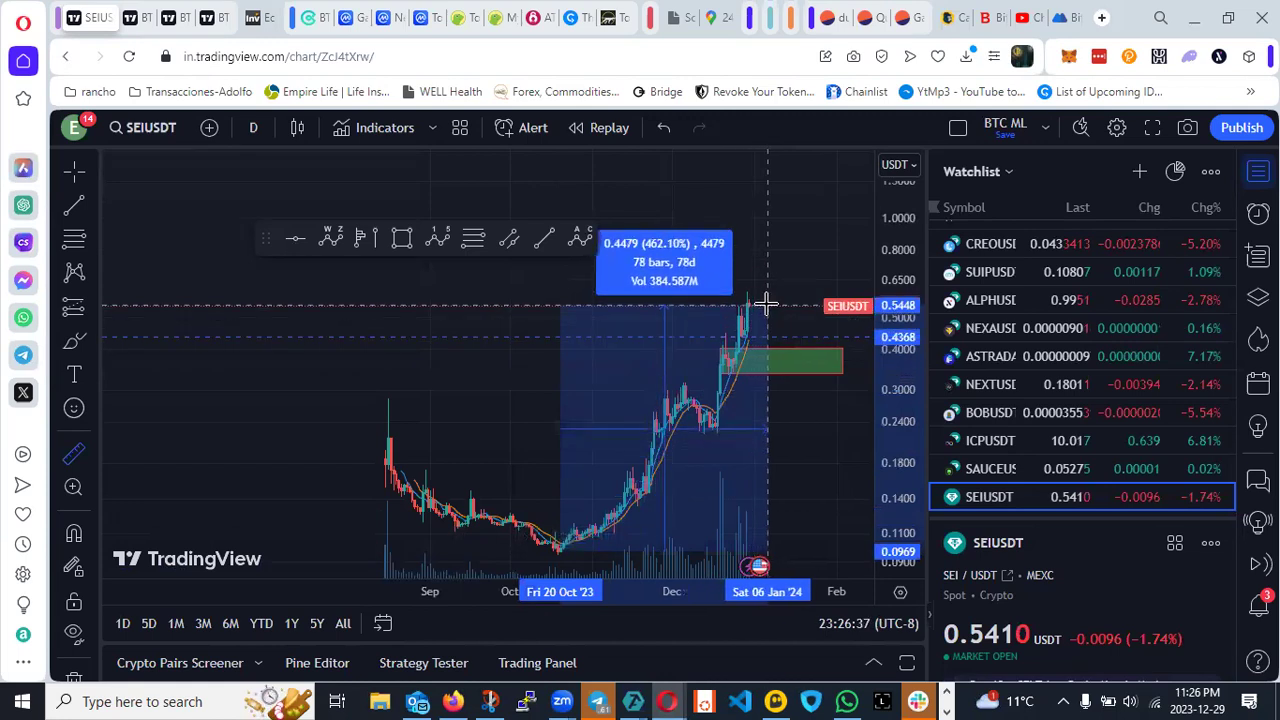
click(766, 303)
drag(771, 451, 697, 467)
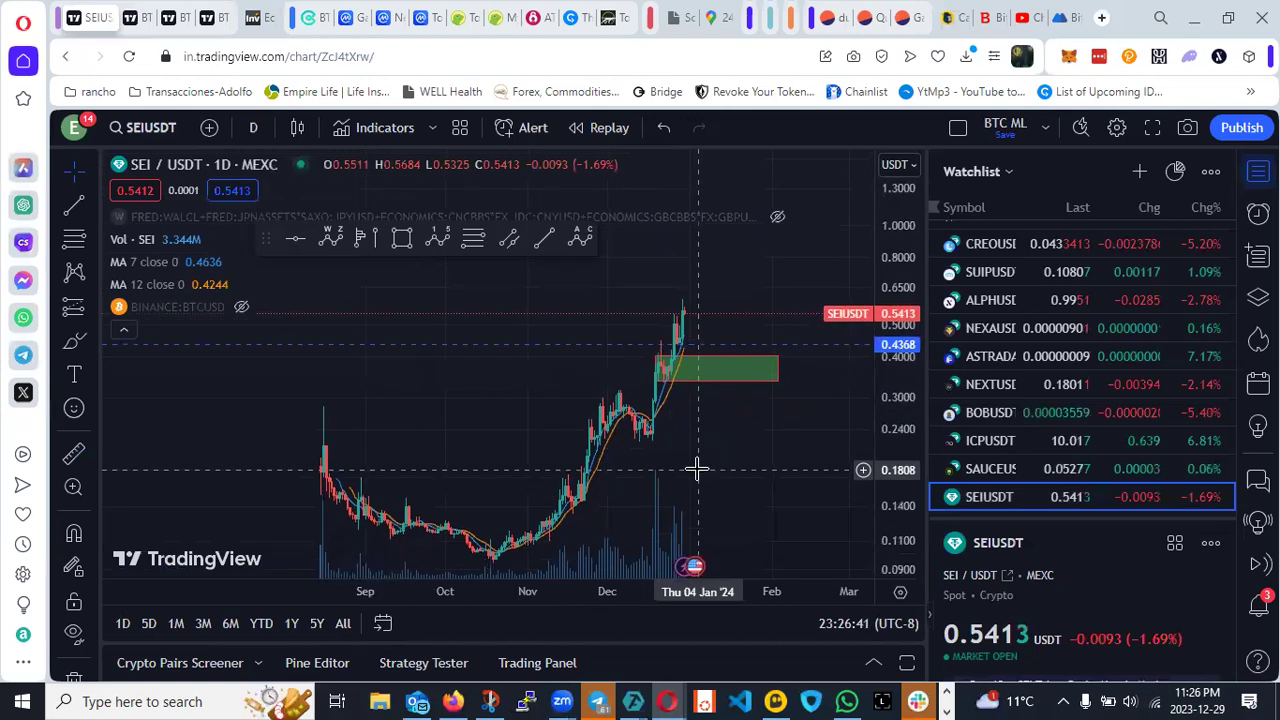
Examine the green zone beneath the recent SEI candles and check the price at its lower edge.
scroll(697, 469, up, 3)
scroll(697, 469, up, 2)
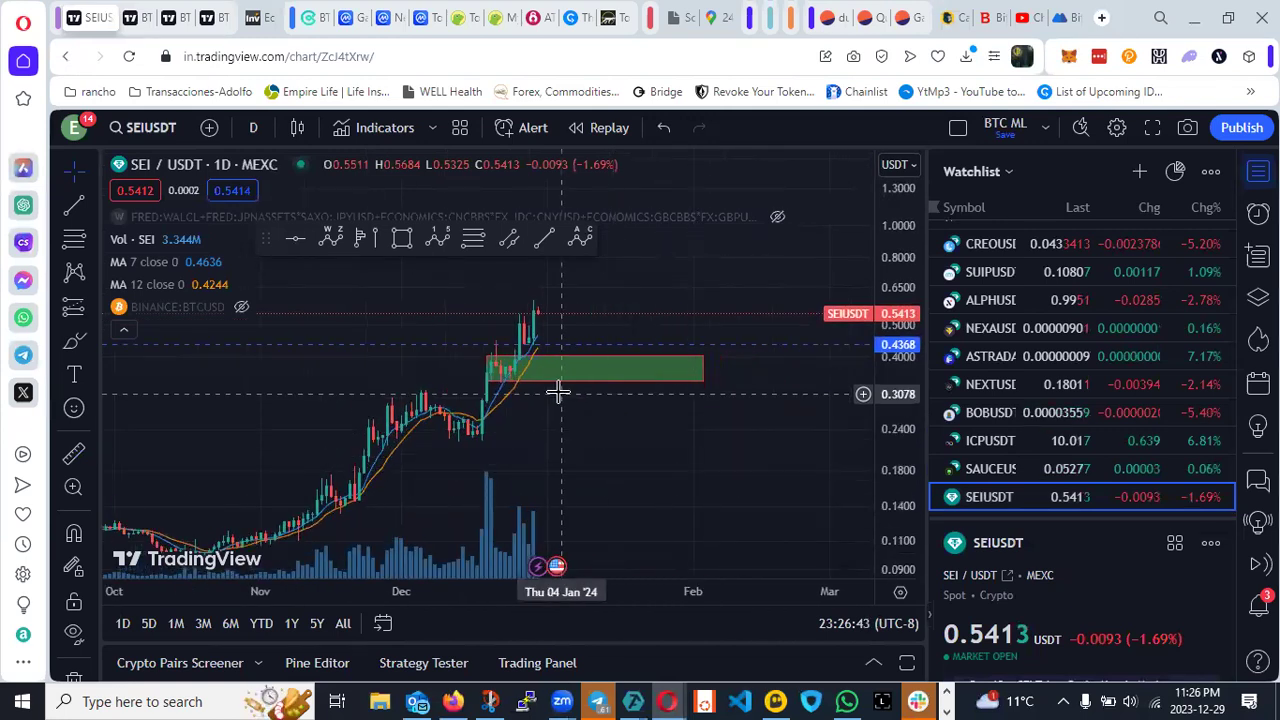
click(505, 362)
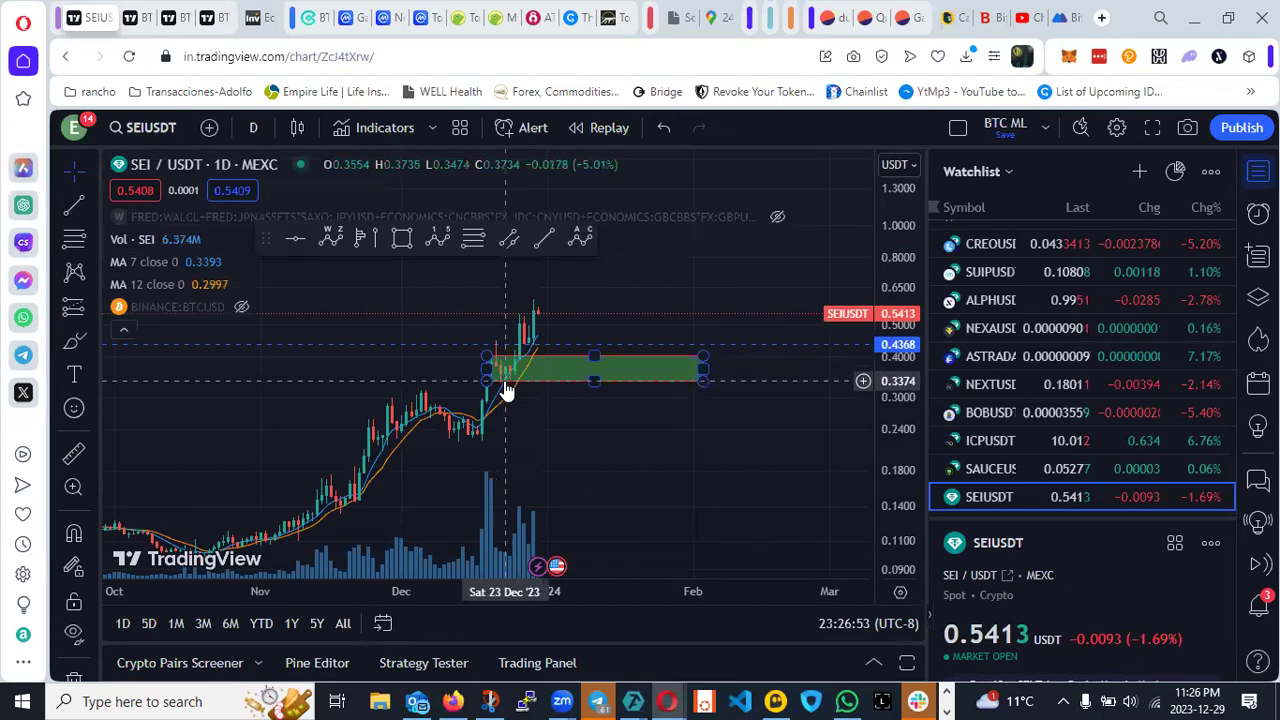
click(507, 390)
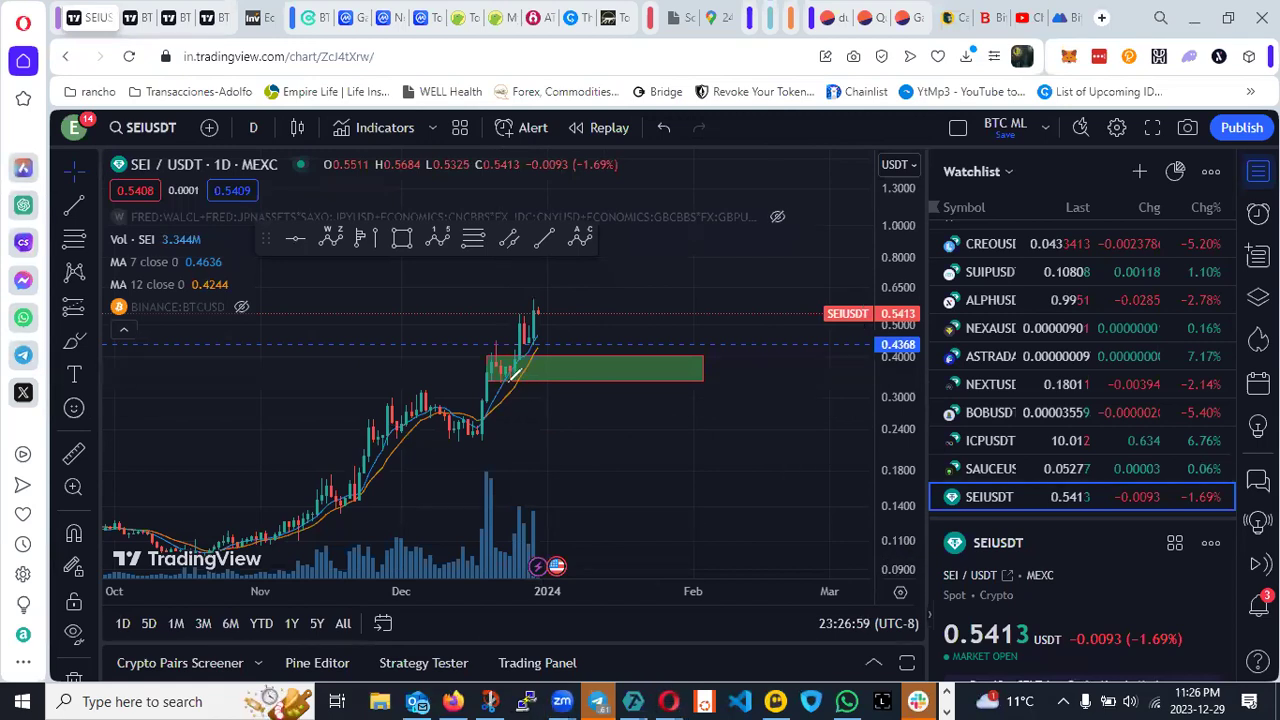
Sketch a red pullback path from the latest SEI candle down into the green zone, and remove the sketch.
drag(541, 304, 587, 378)
drag(538, 305, 567, 343)
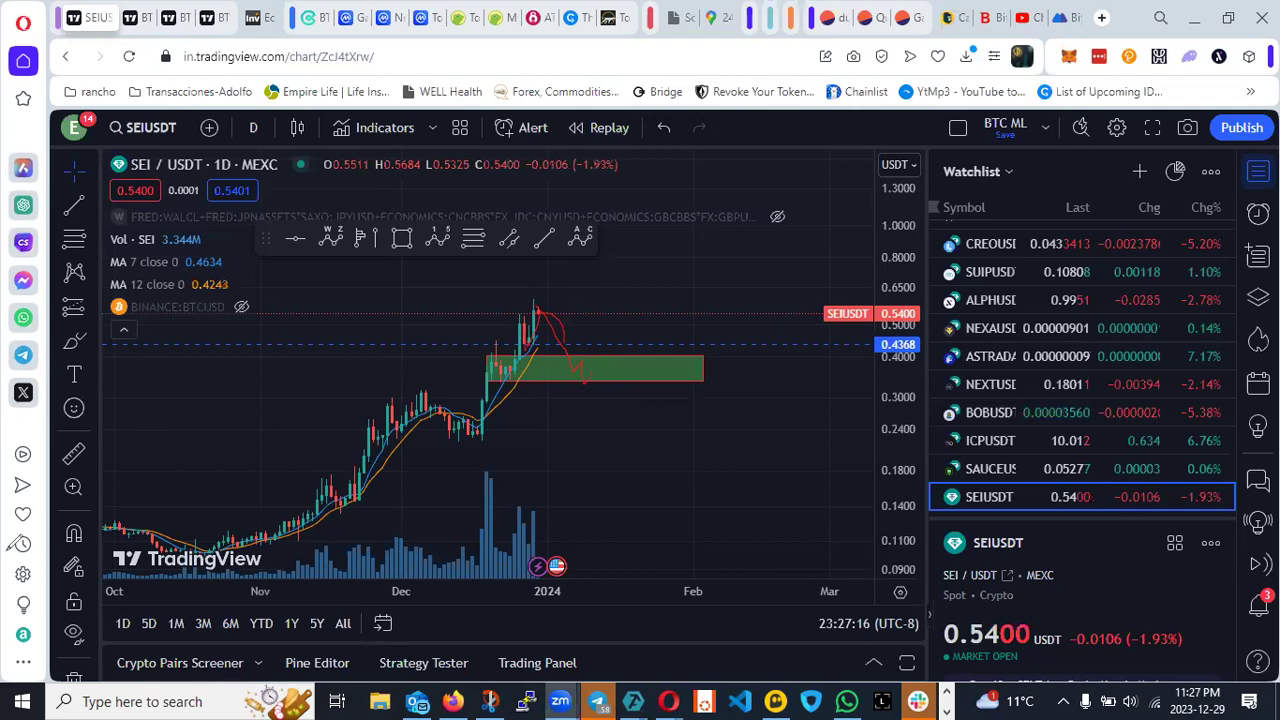
key(ctrl+z)
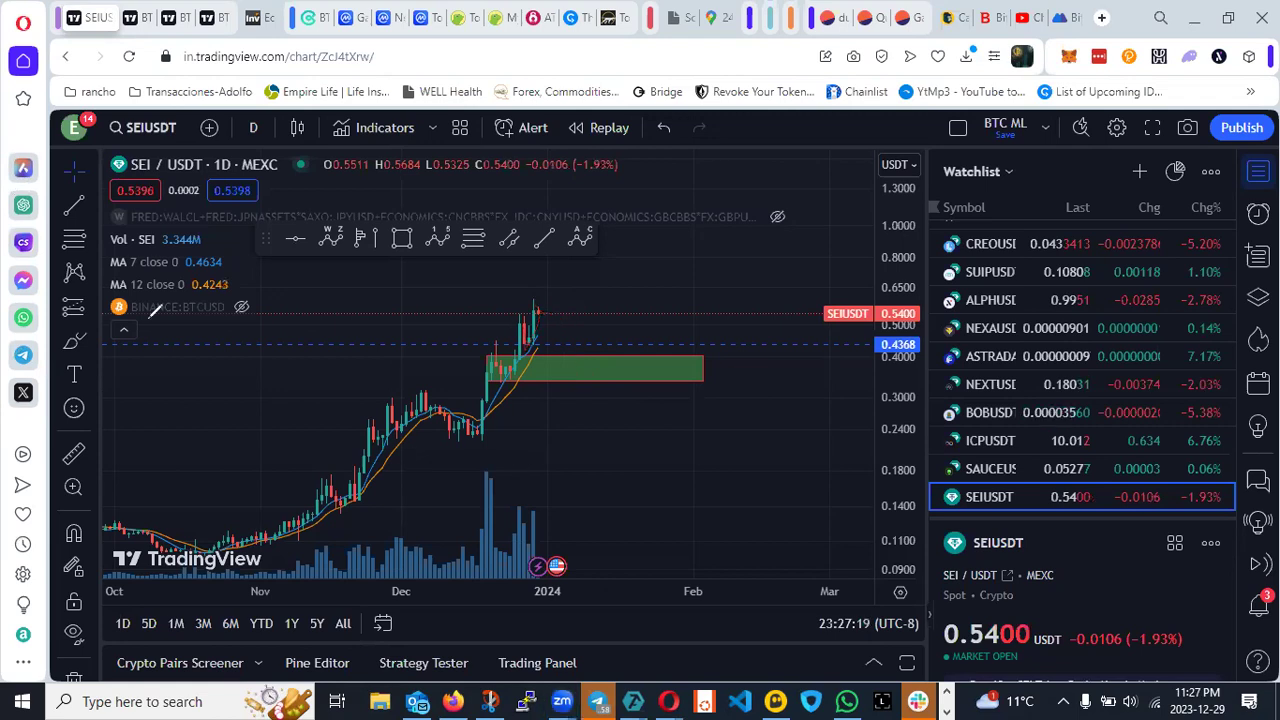
Check the green zone's lower price level again, and enter 0.33-43 in column D of the SEI row in the spreadsheet.
scroll(394, 449, up, 3)
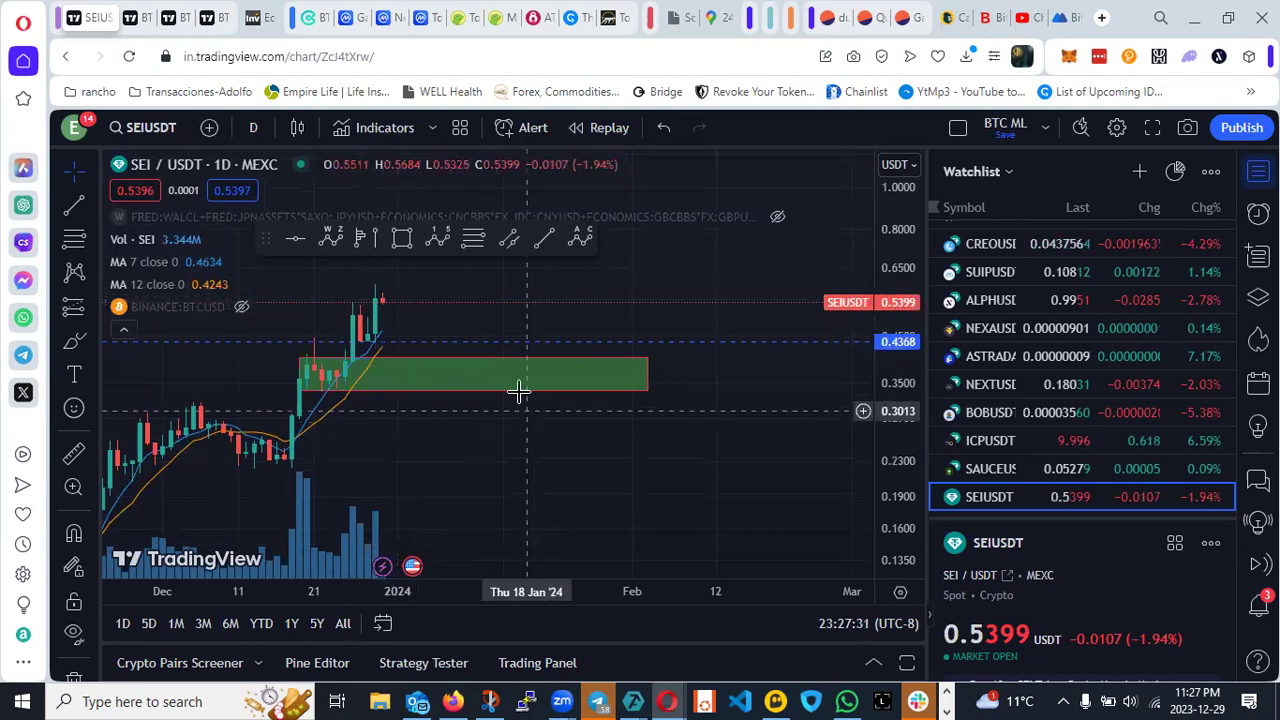
click(456, 388)
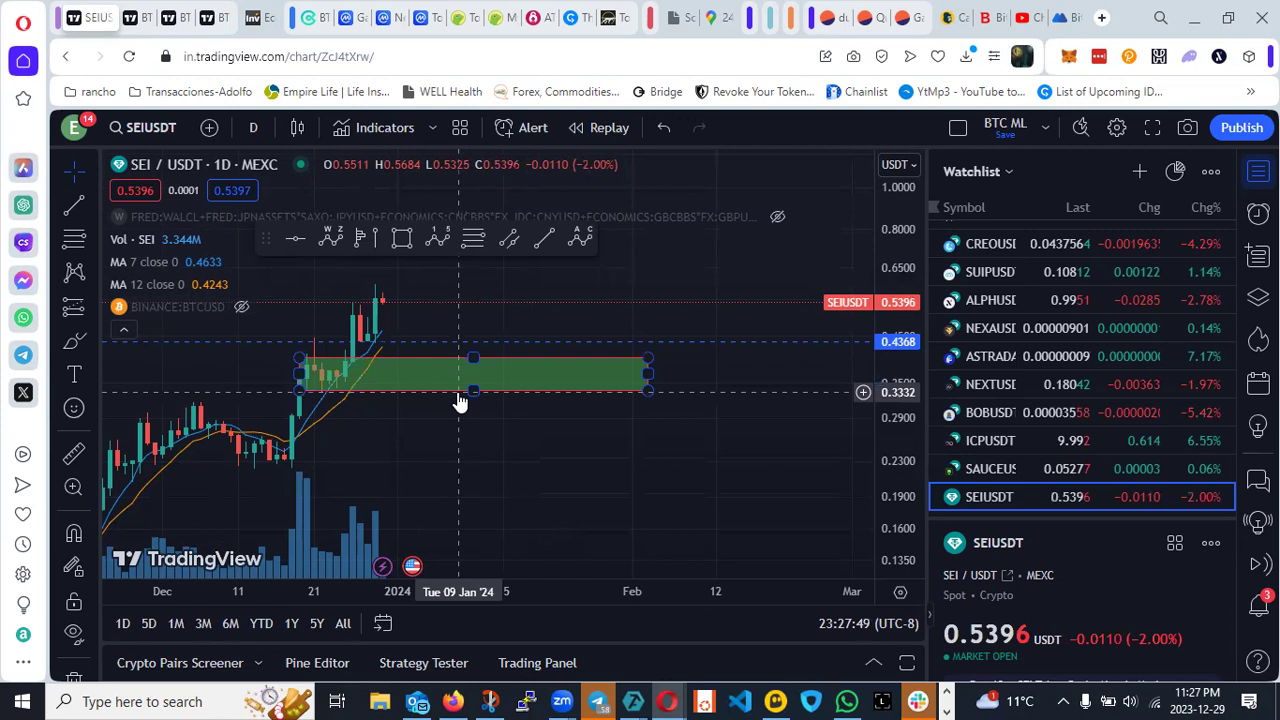
click(380, 443)
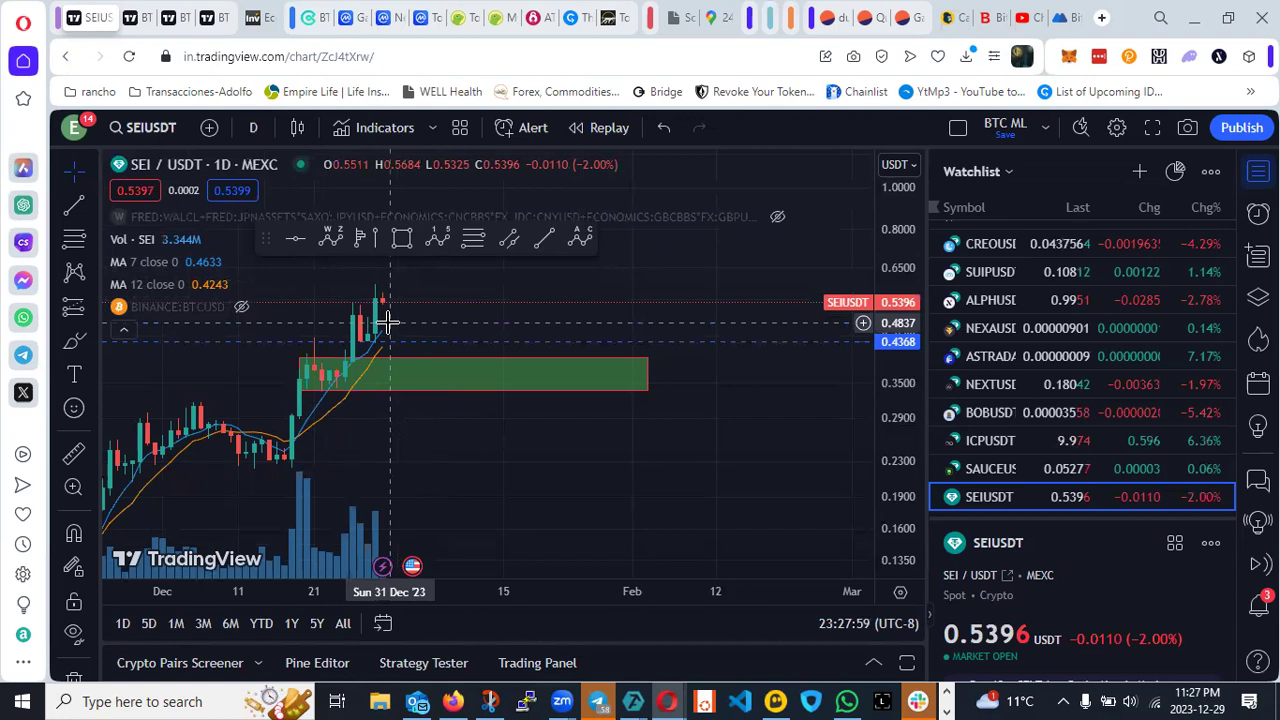
click(404, 370)
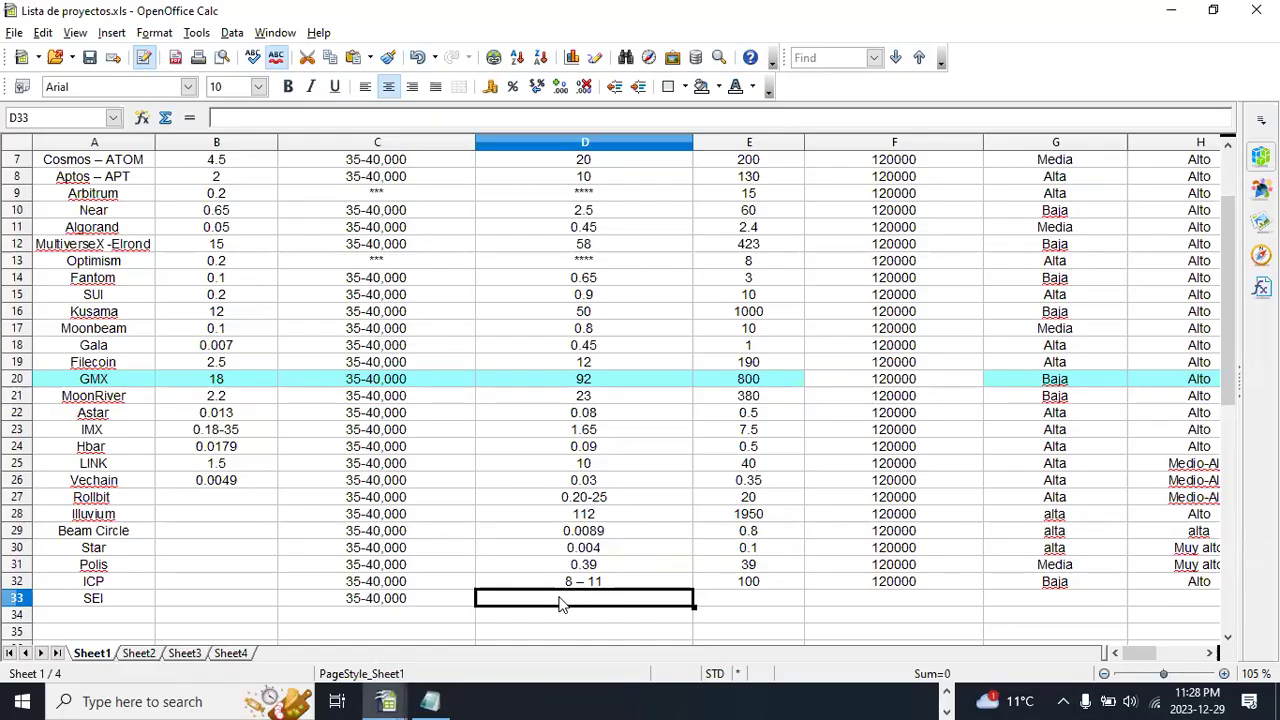
text(0.33)
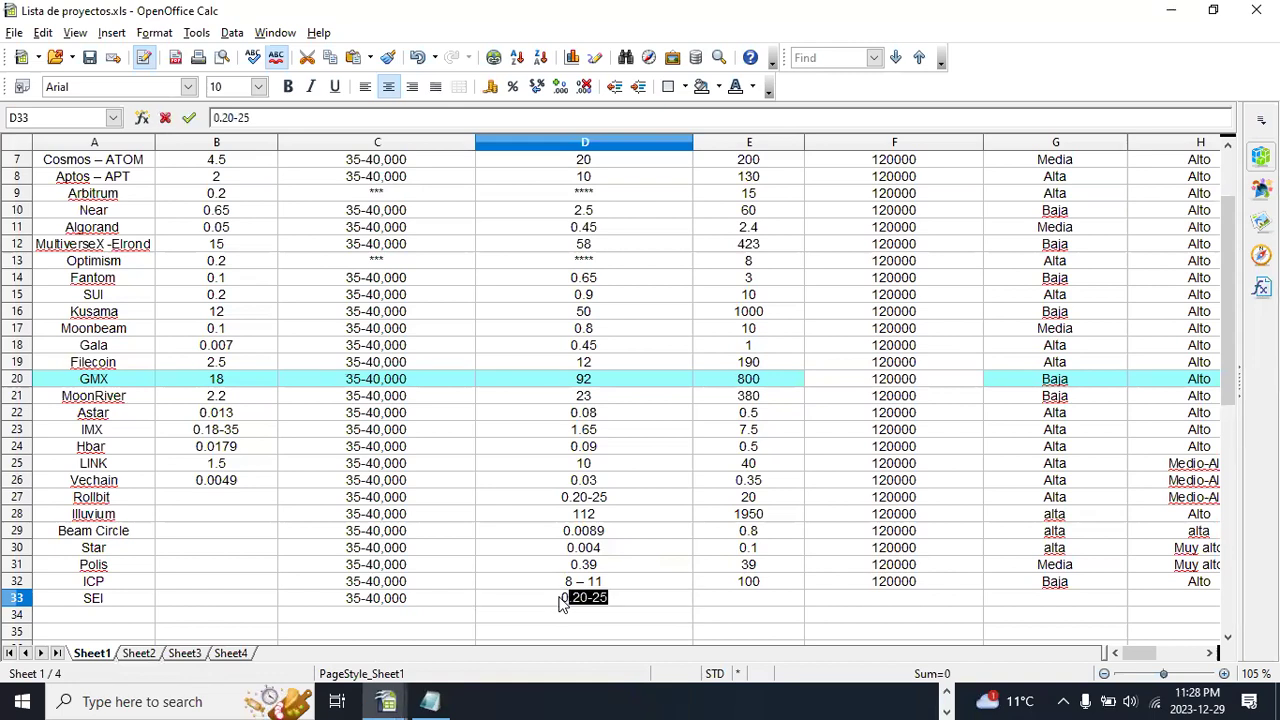
text(-43)
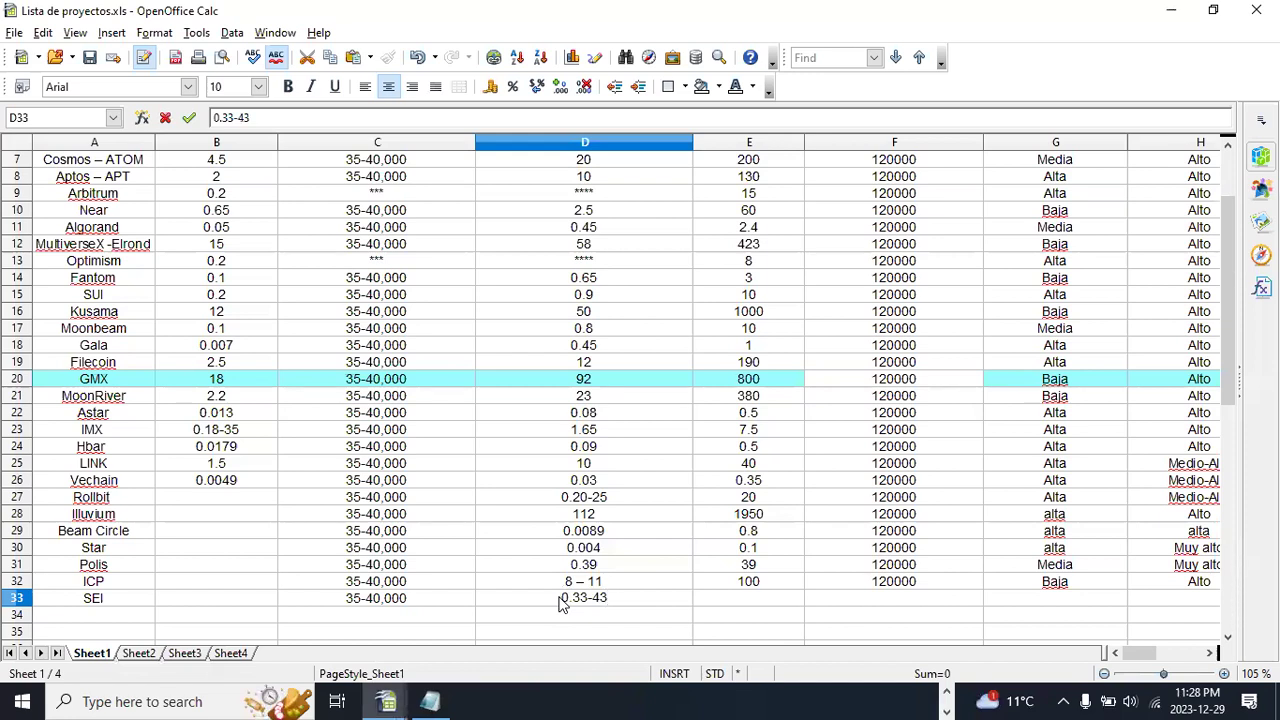
key(Tab)
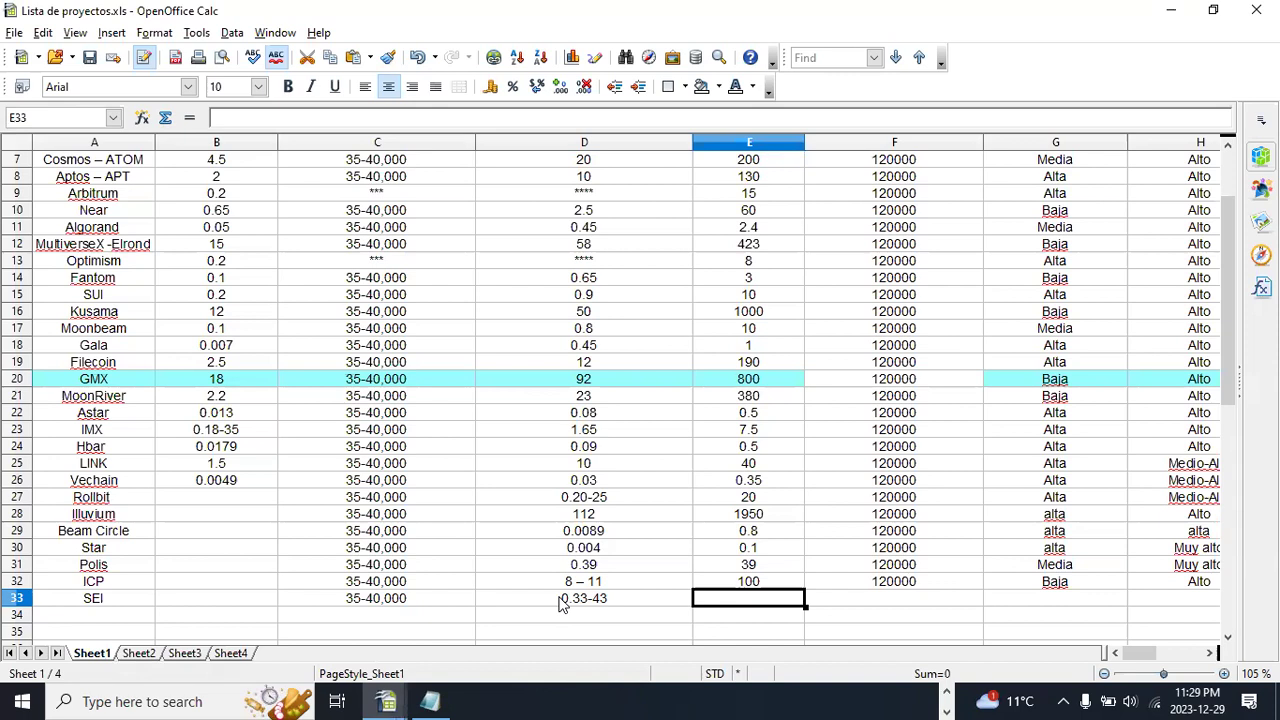
Switch to the Token Unlocks page in Opera, search for sei and open the Sei (SEI) token page.
key(alt+Tab)
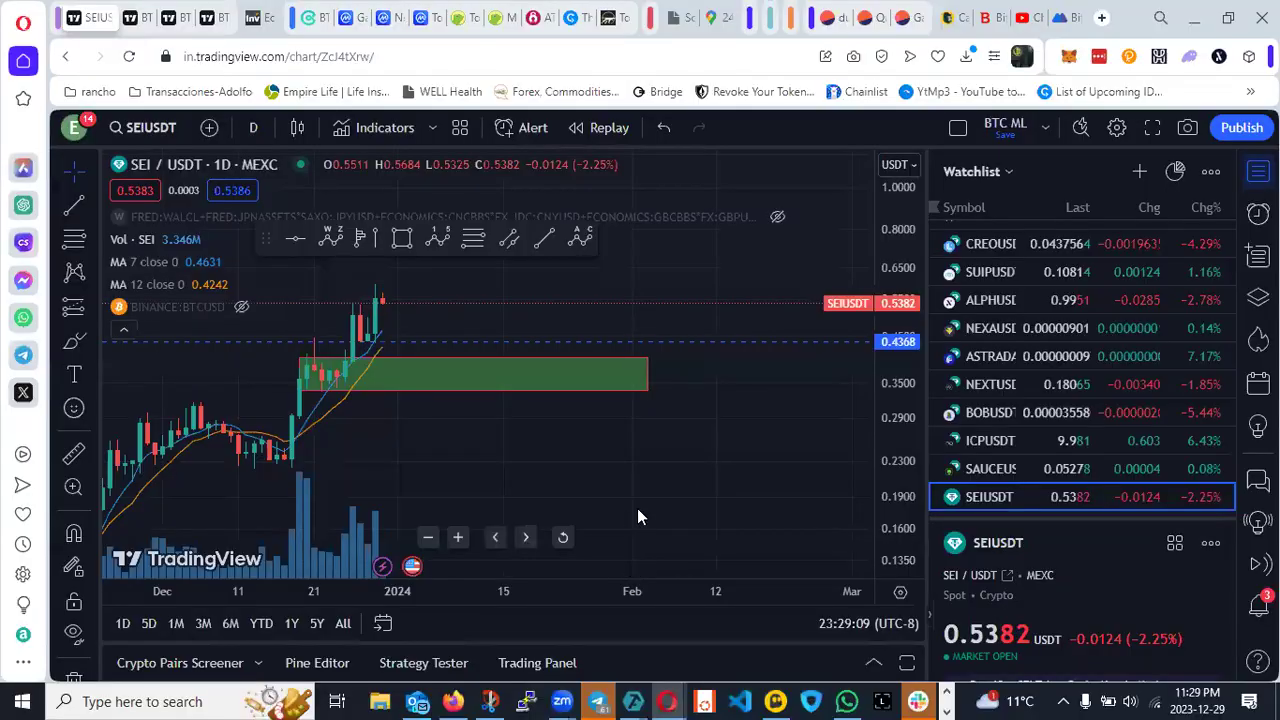
click(530, 17)
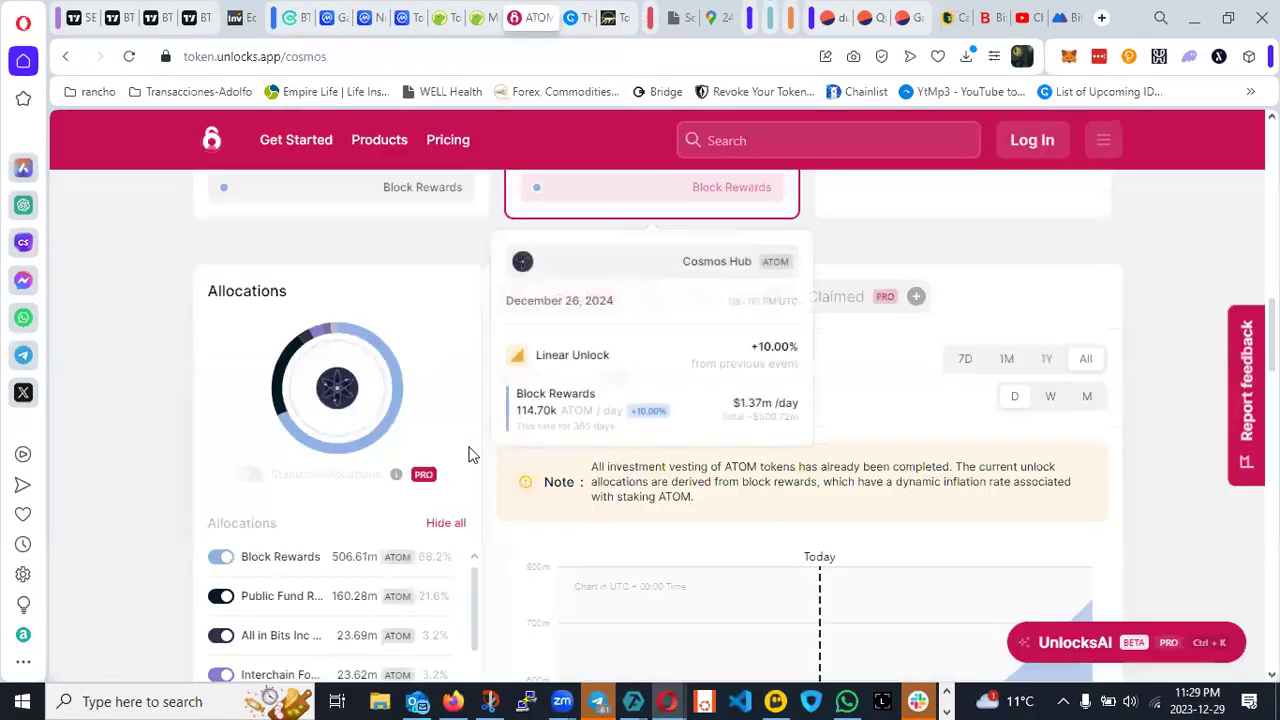
scroll(504, 422, up, 2)
scroll(504, 422, up, 3)
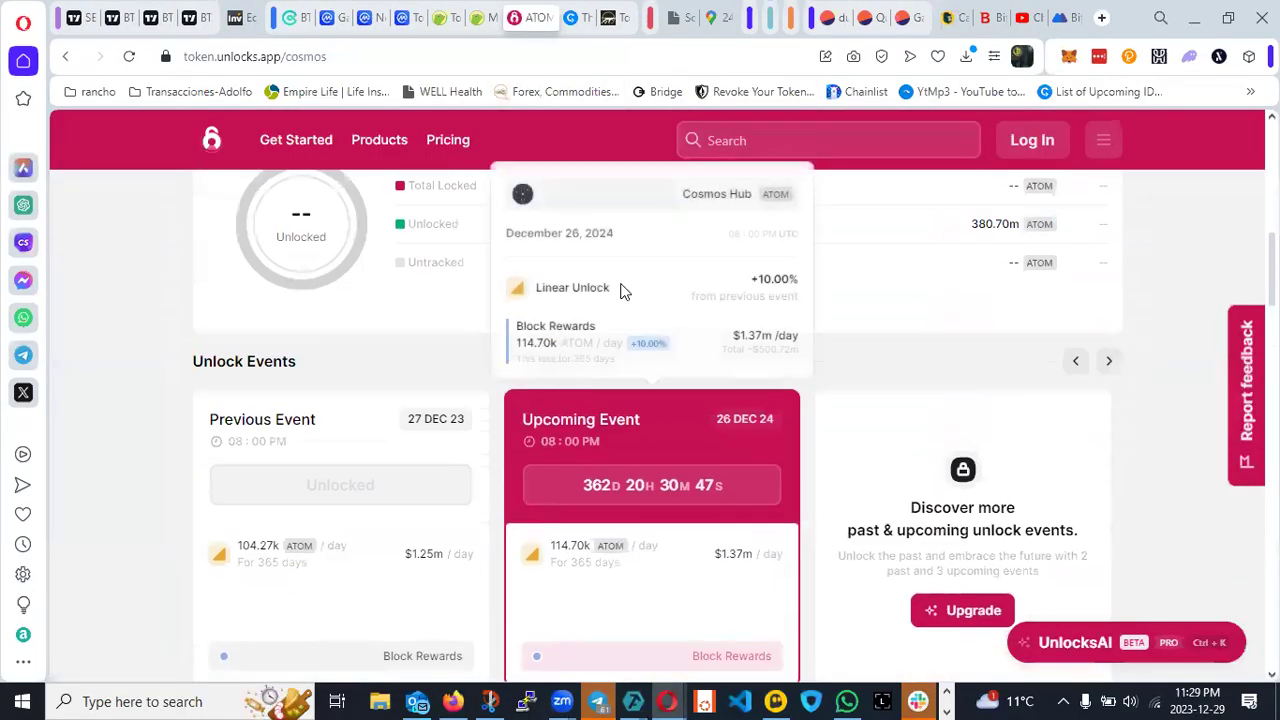
click(760, 135)
text(sei)
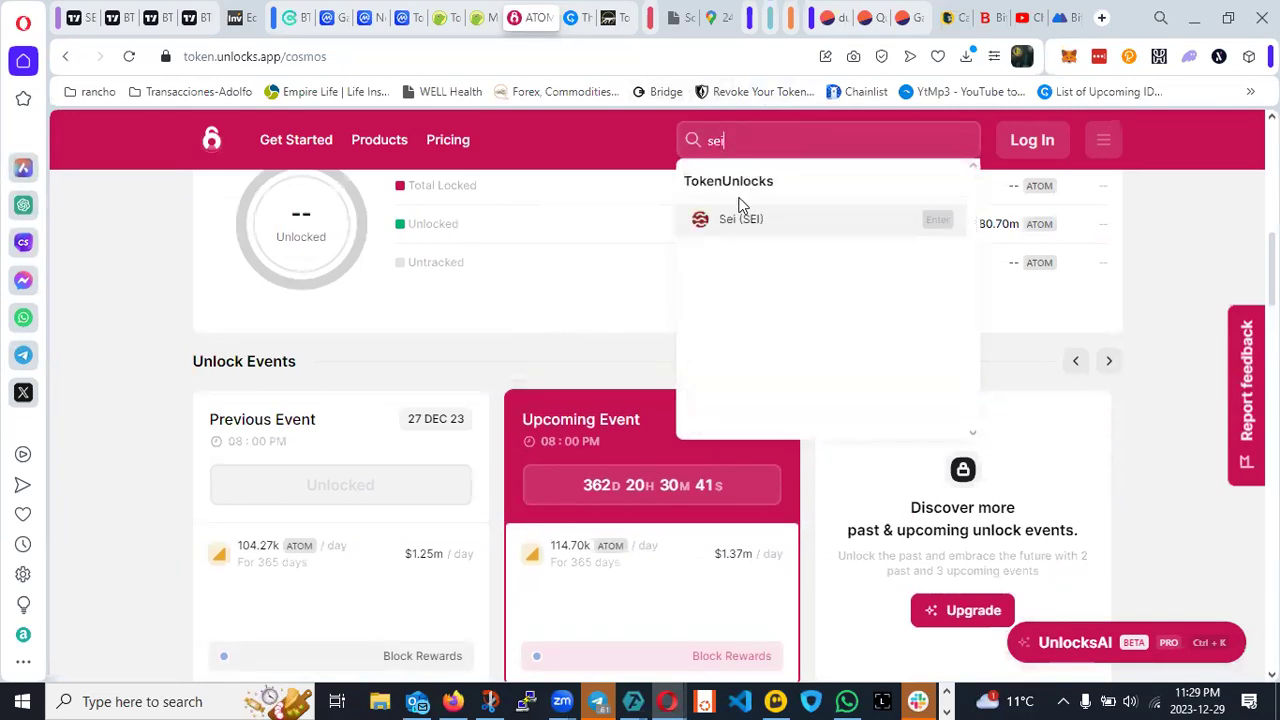
click(735, 218)
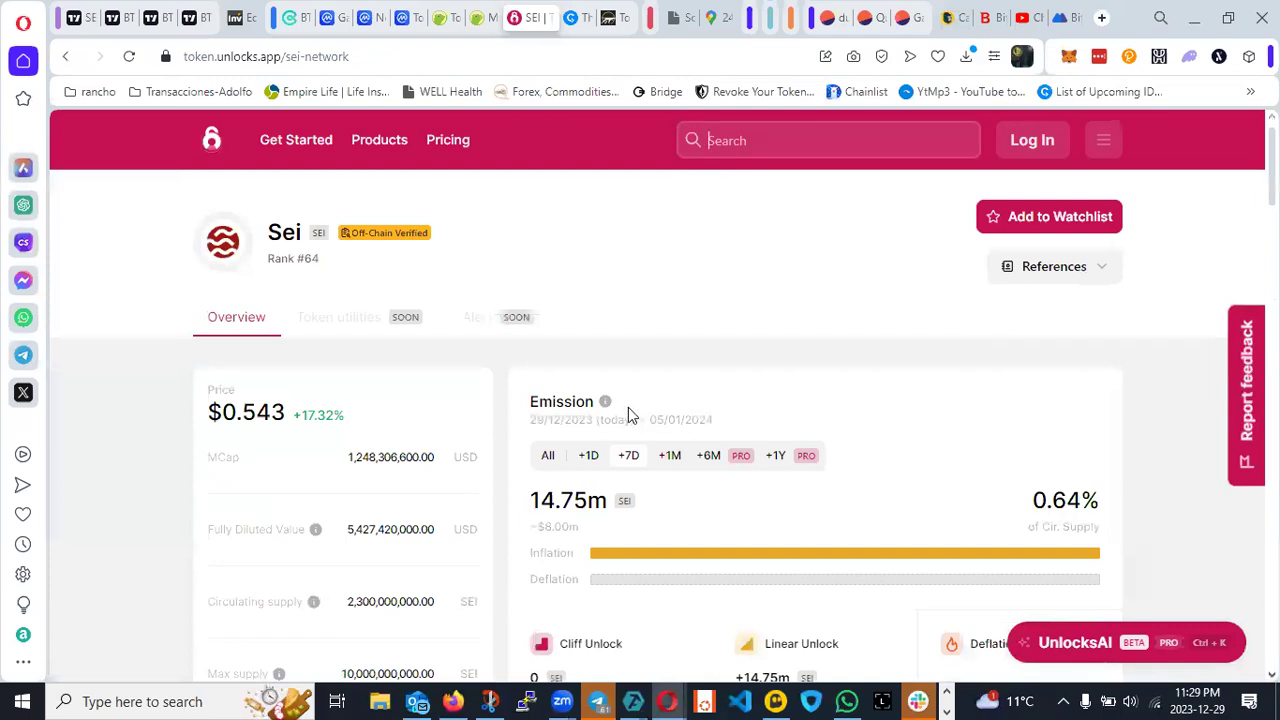
Examine Sei's unlock events, token allocations and vesting schedule, and switch back to the Lista de proyectos spreadsheet.
scroll(625, 420, down, 5)
scroll(622, 436, down, 7)
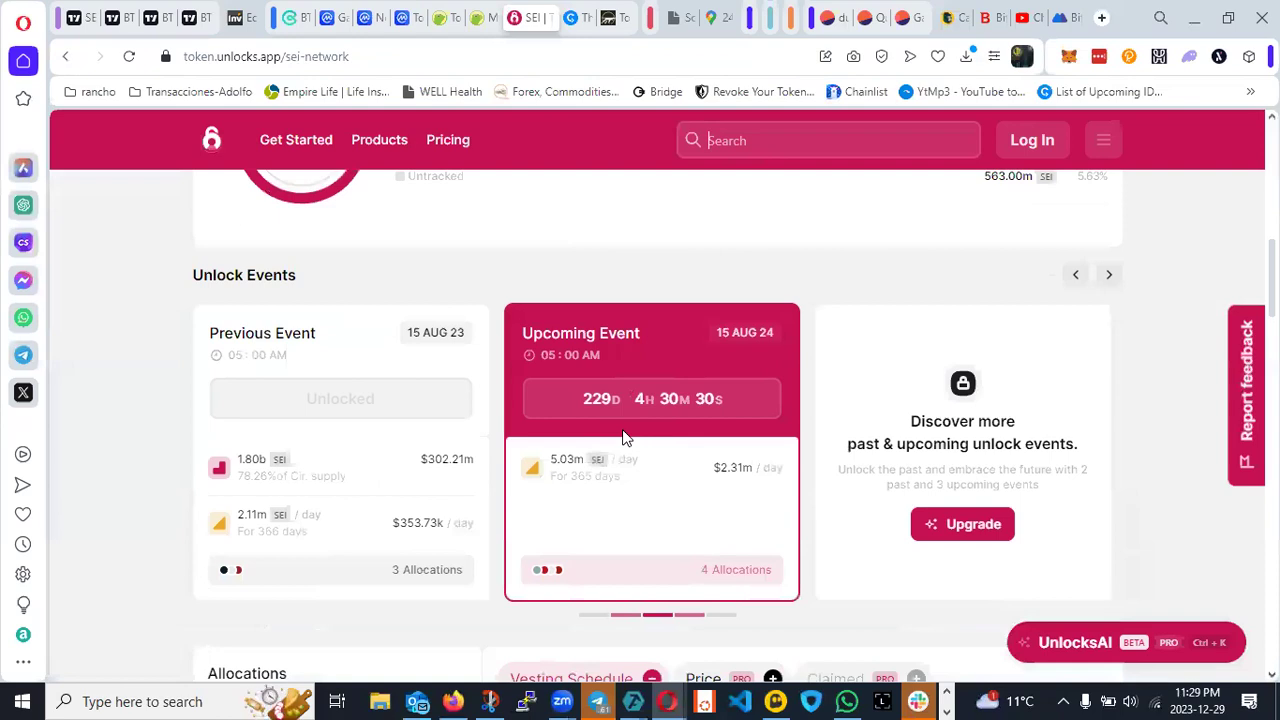
mouse_move(611, 450)
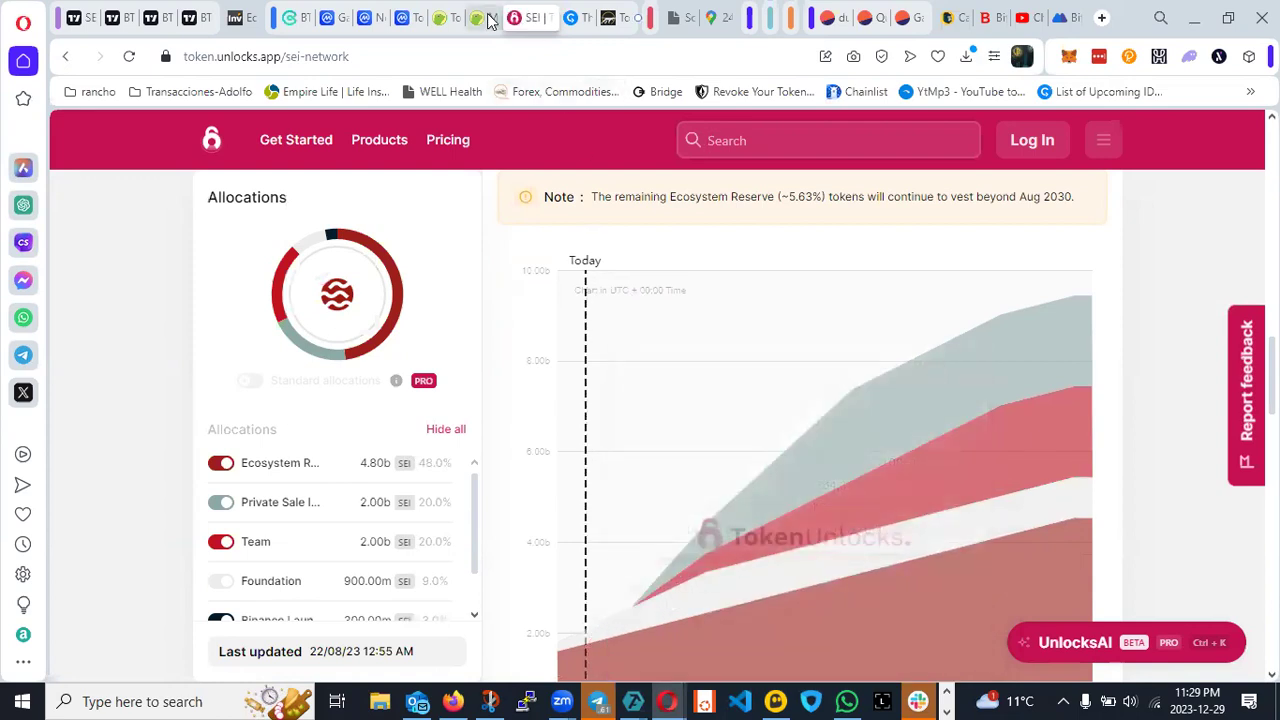
mouse_move(485, 18)
key(alt+Tab)
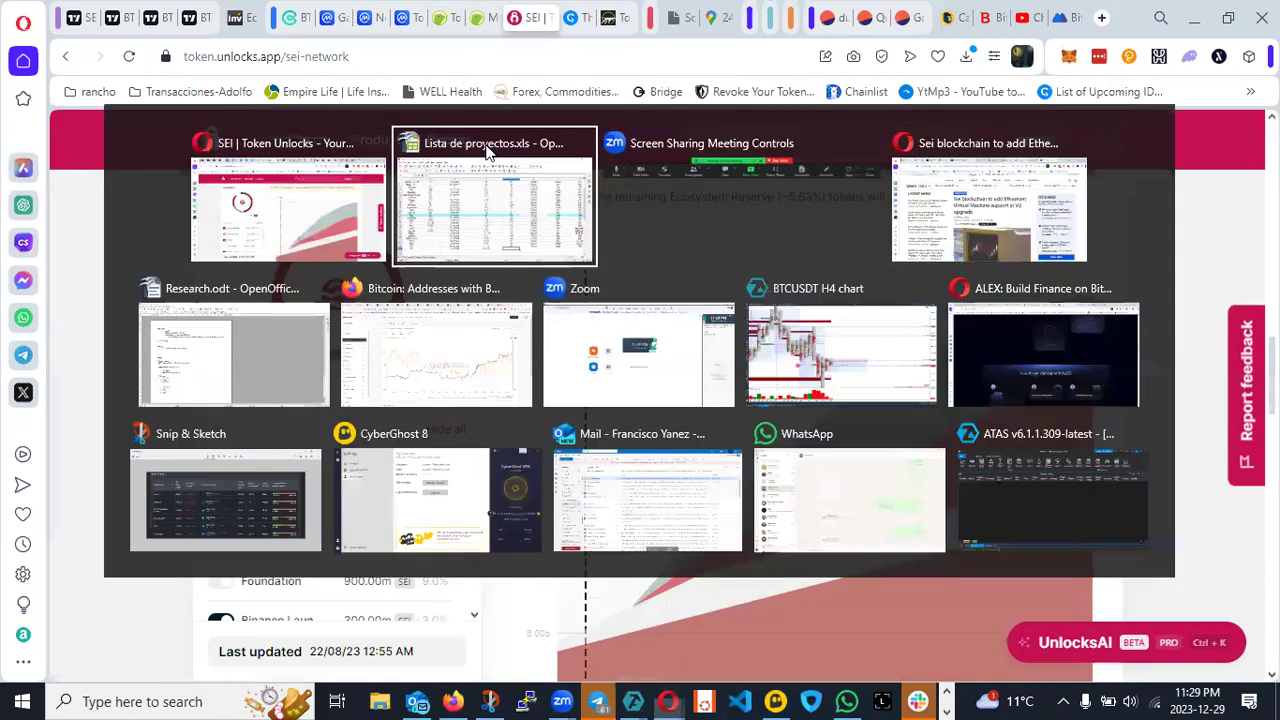
Switch to the Opera window with the Sei research tabs and compare CoinGecko's market cap and supply figures with the Token Unlocks allocations.
key(alt+Tab)
key(alt+Tab)
key(alt+Tab)
key(alt+Tab)
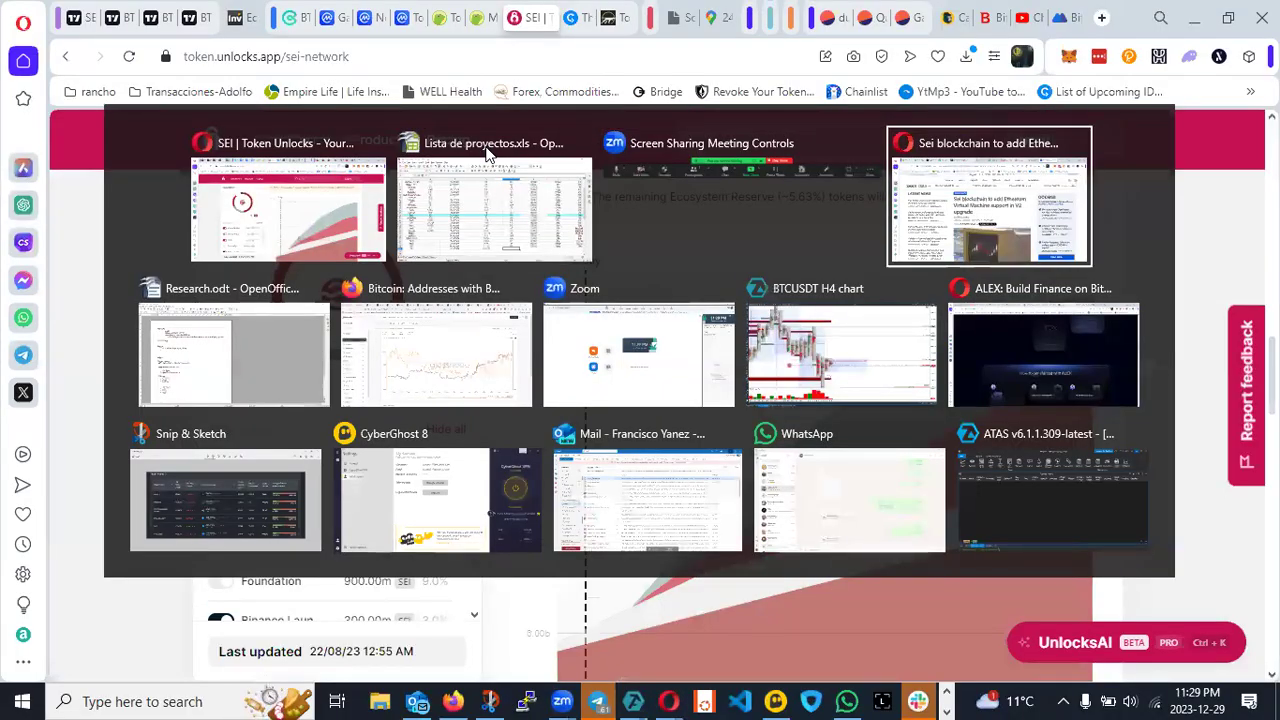
click(93, 18)
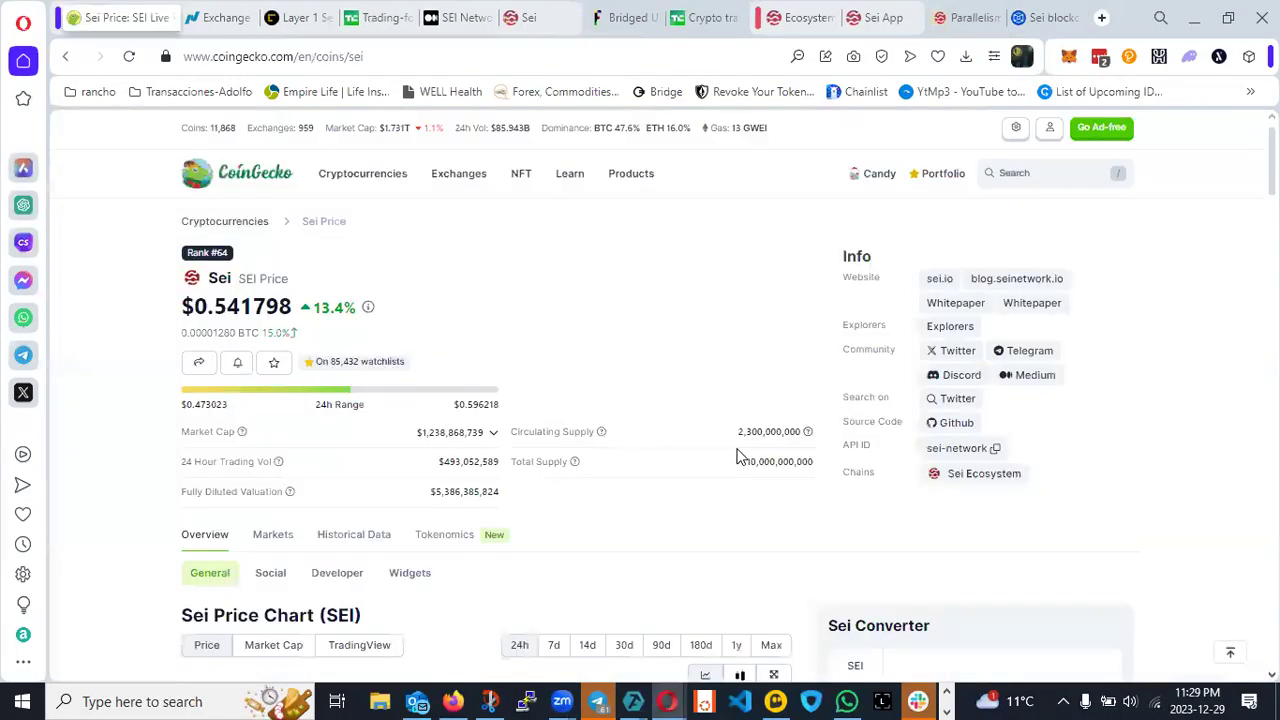
key(alt+Tab)
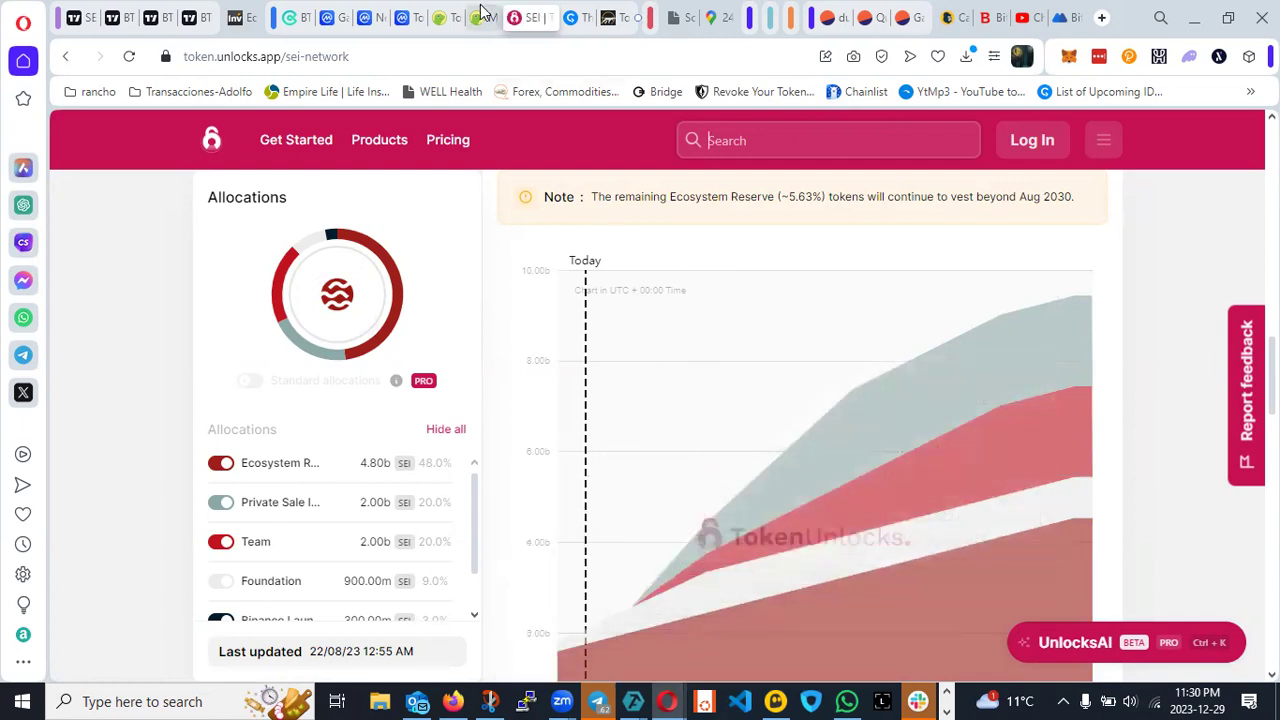
key(ctrl+Tab)
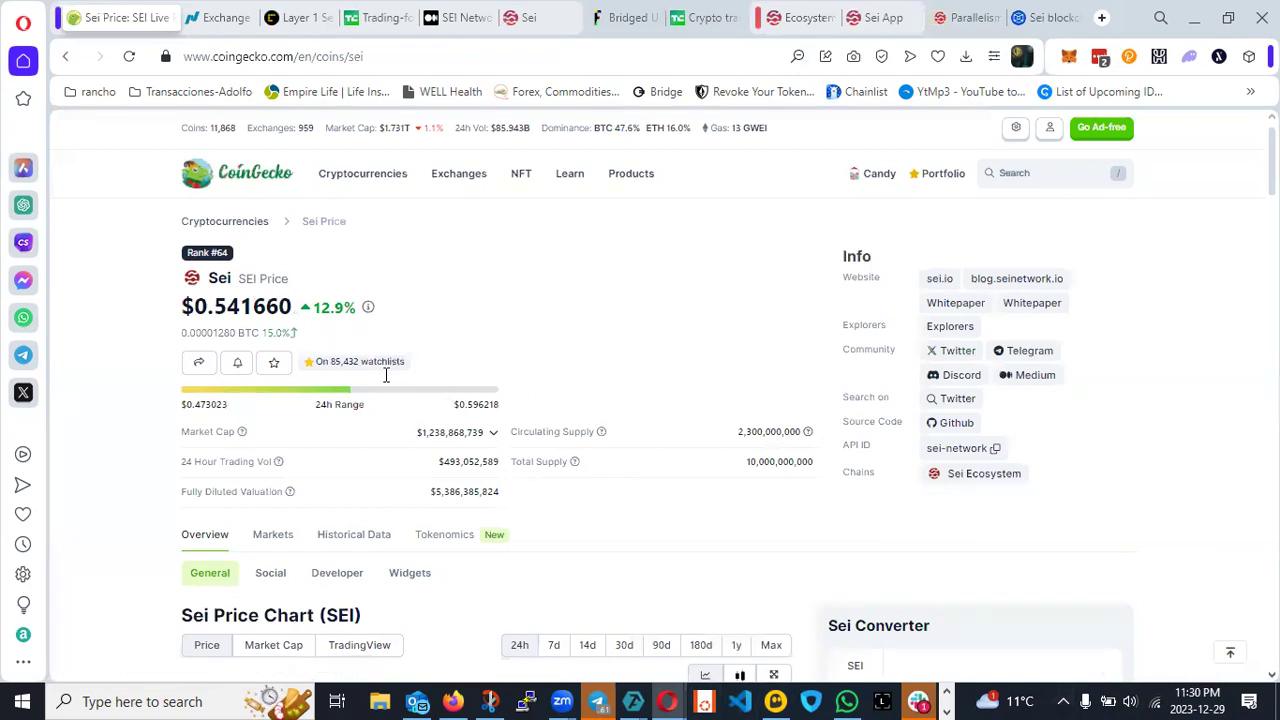
Open the Windows Calculator and enter 77,000,000,000 as the number to divide.
click(170, 700)
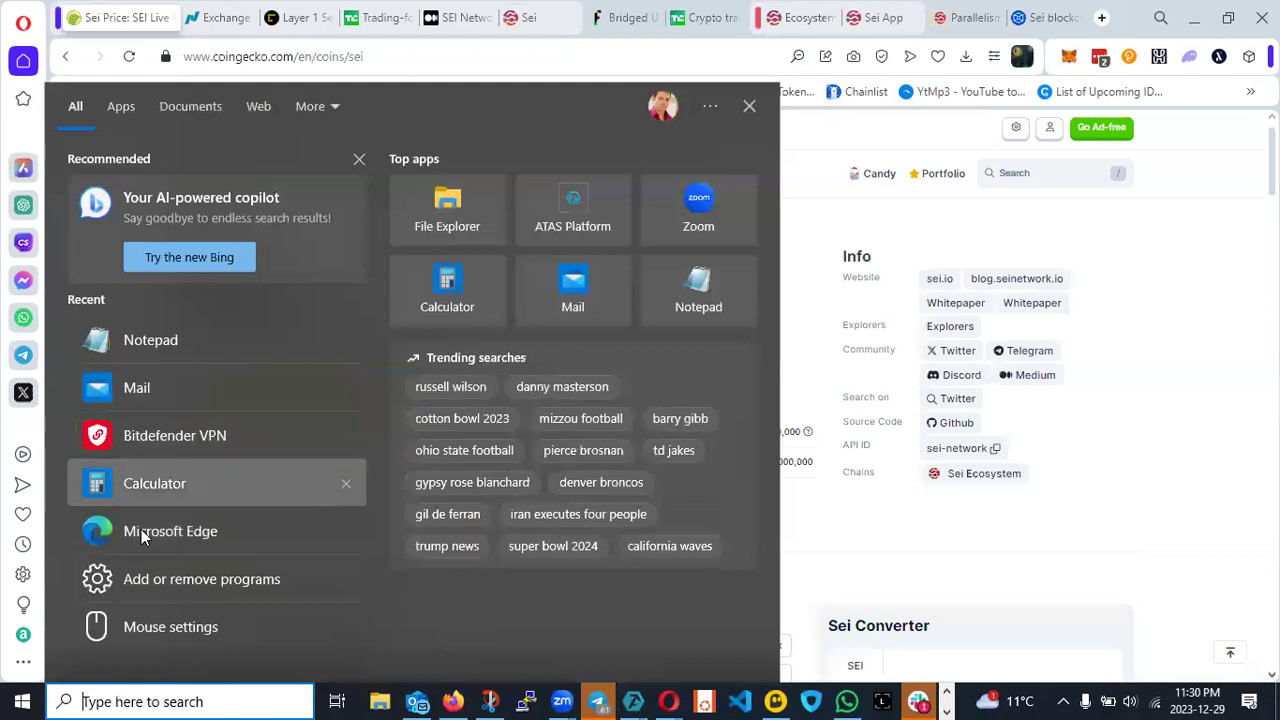
click(155, 484)
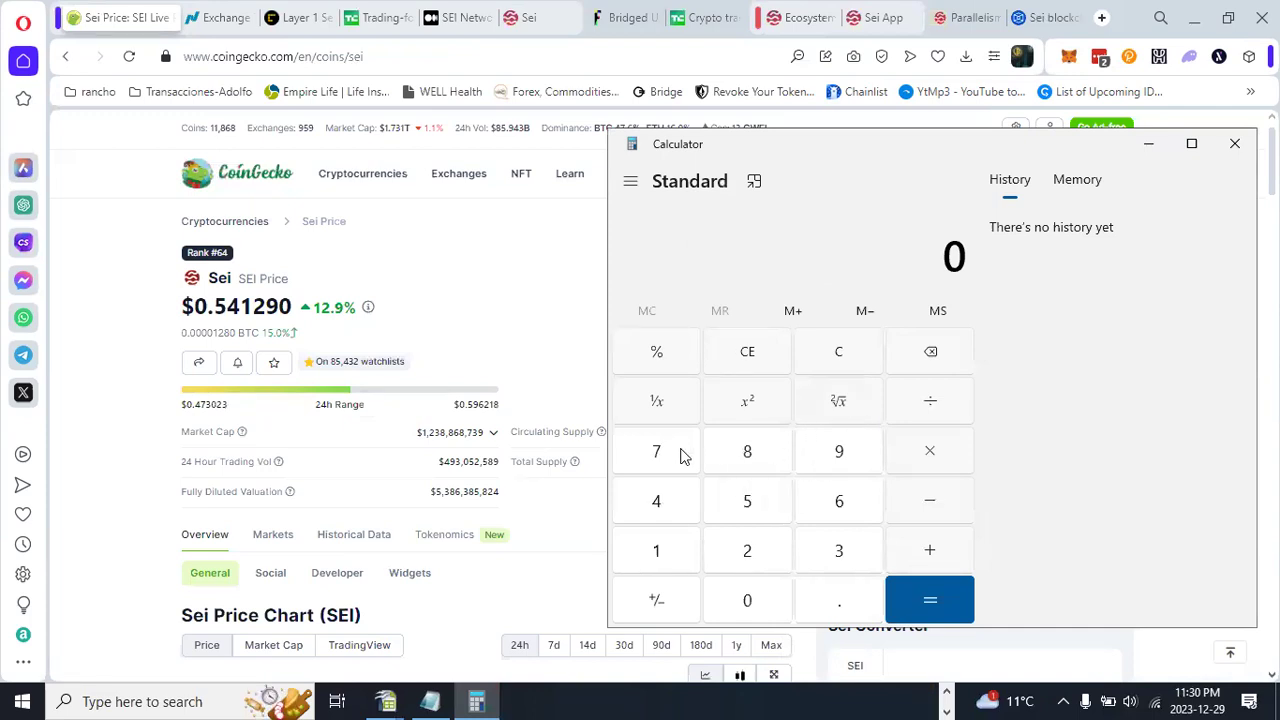
click(668, 462)
click(690, 461)
double_click(765, 603)
triple_click(765, 603)
click(765, 603)
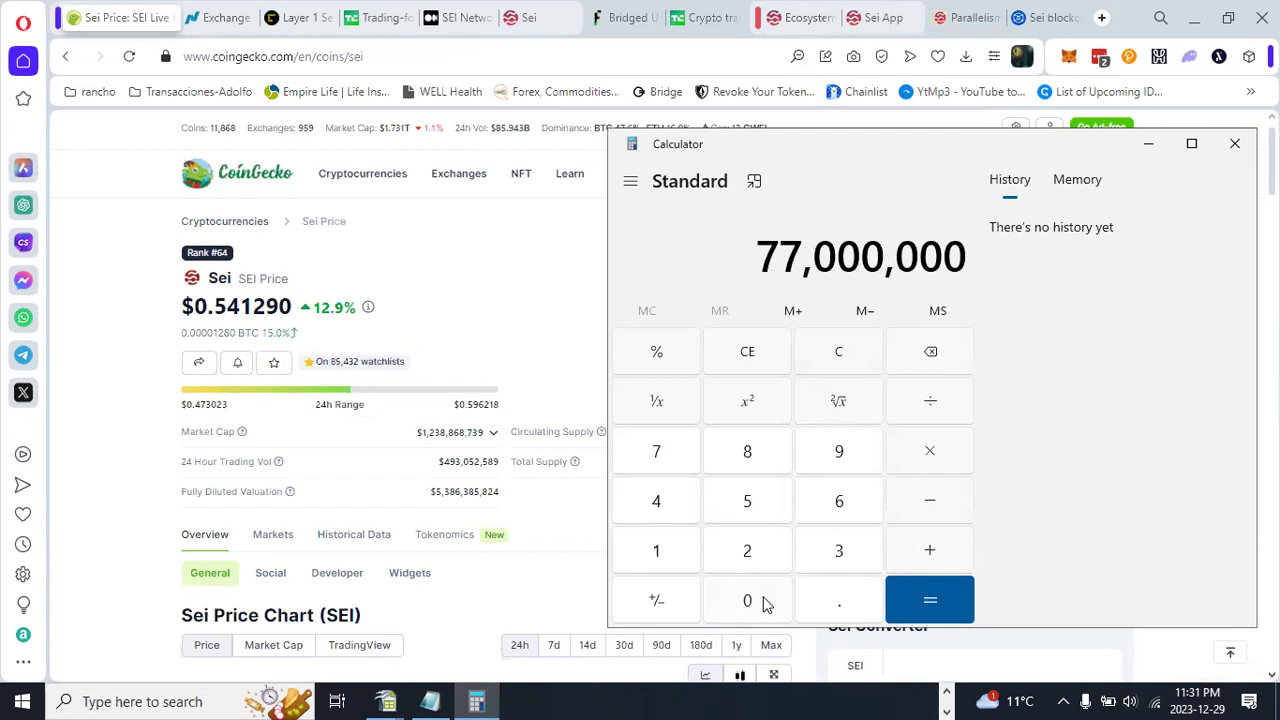
click(765, 603)
click(765, 603)
click(765, 603)
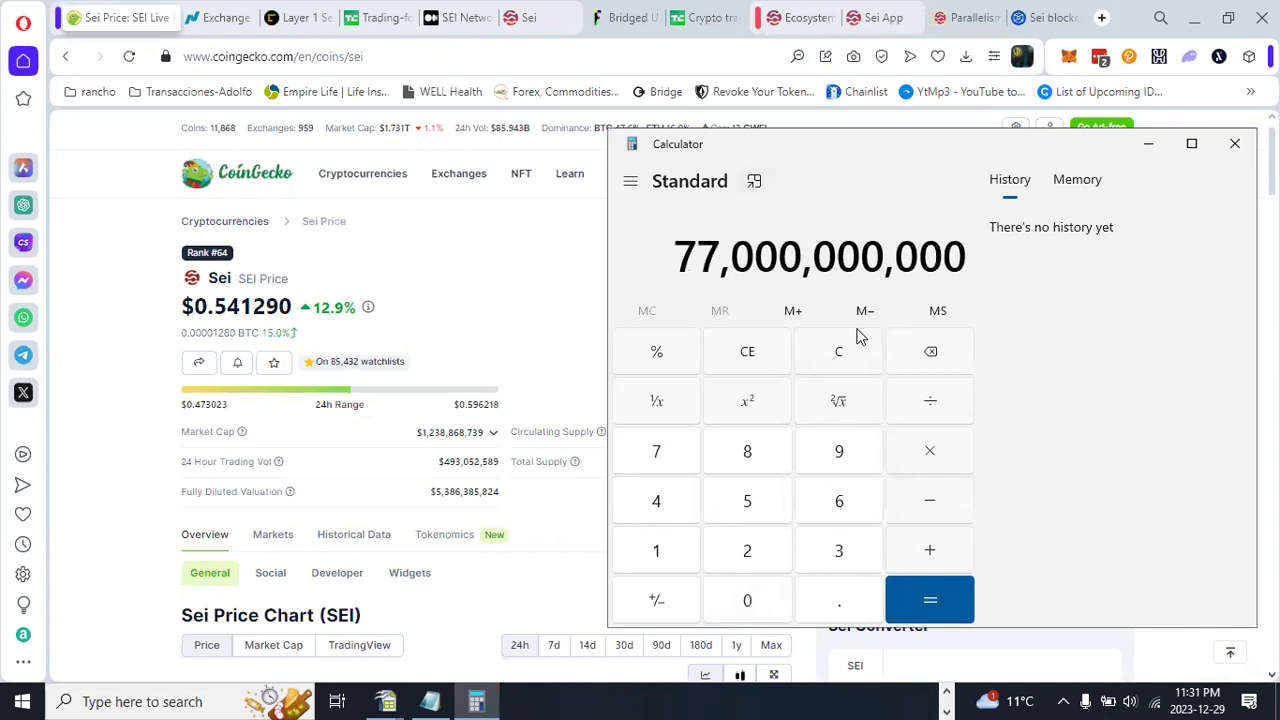
click(929, 400)
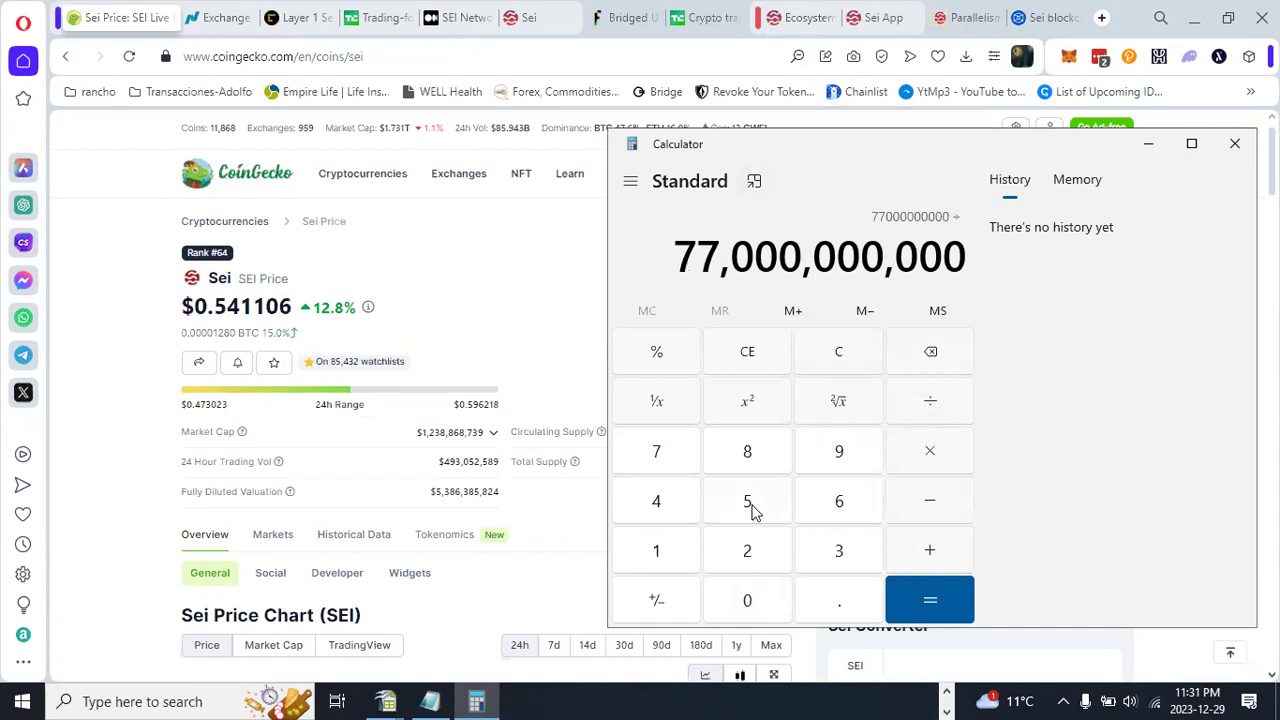
Look for Sei's supply figures on the Sei App staking page and in the Token Unlocks vesting chart.
click(872, 18)
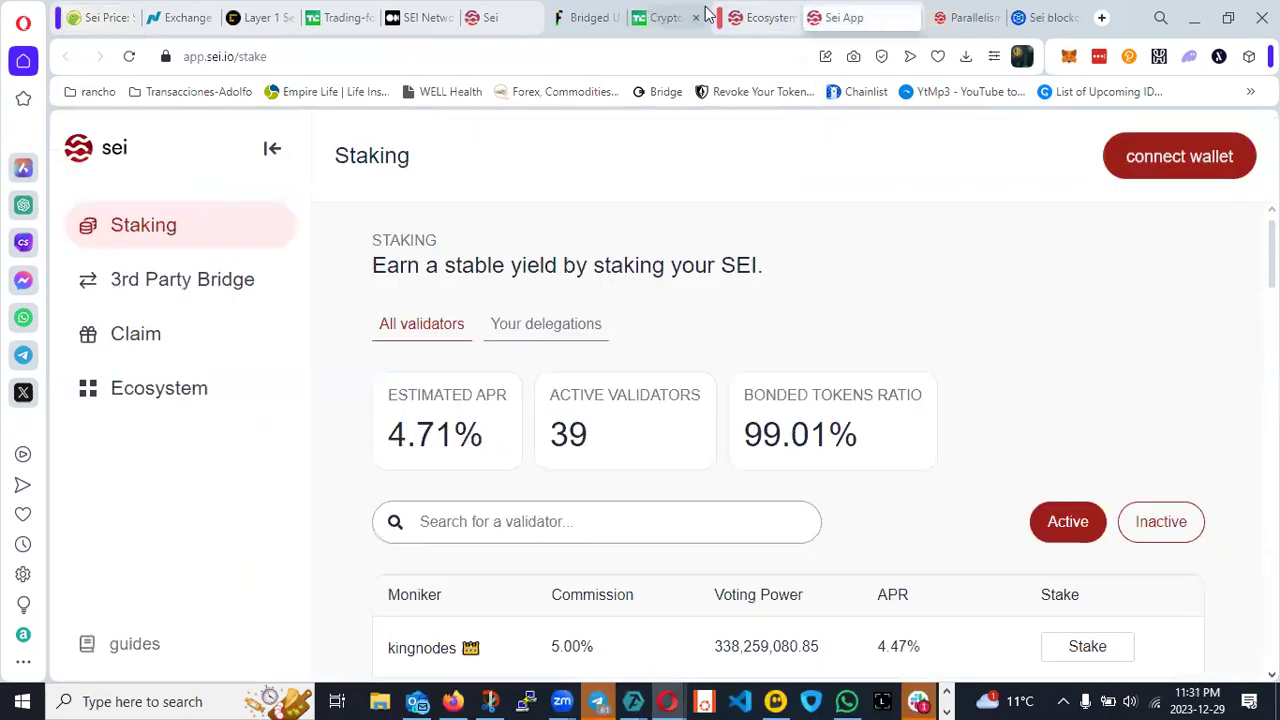
key(alt+Tab)
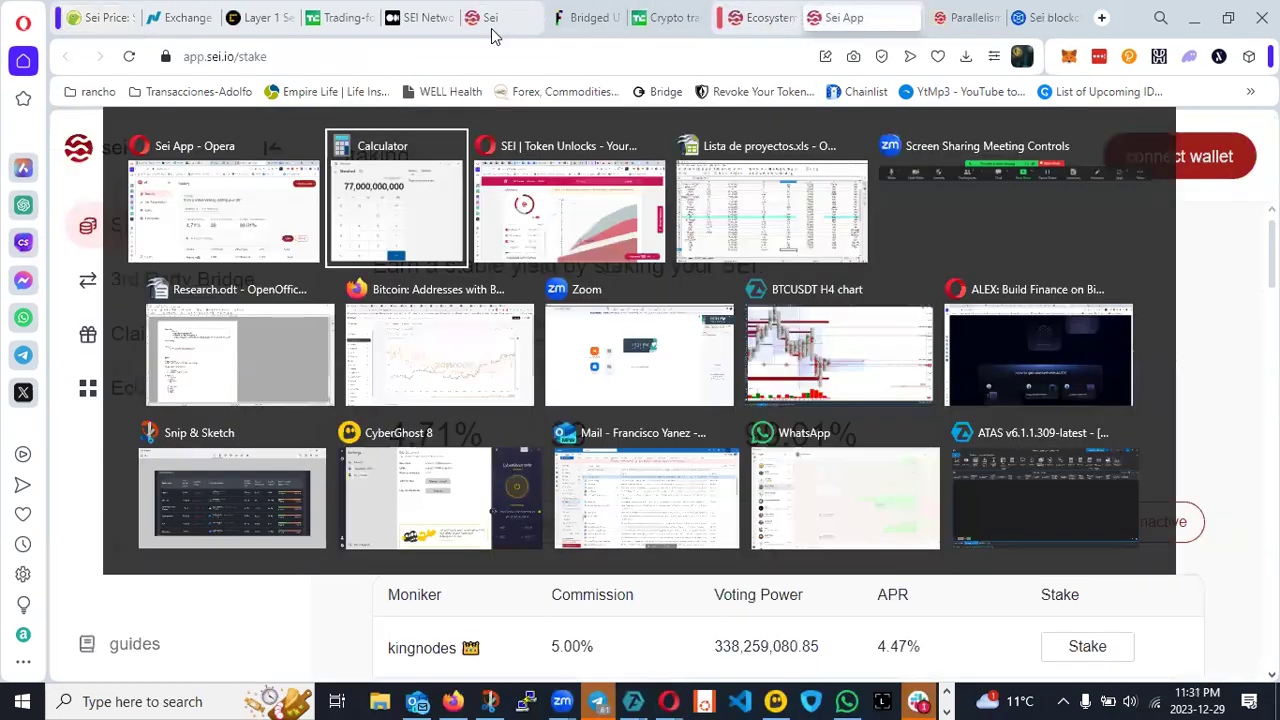
key(alt+Tab)
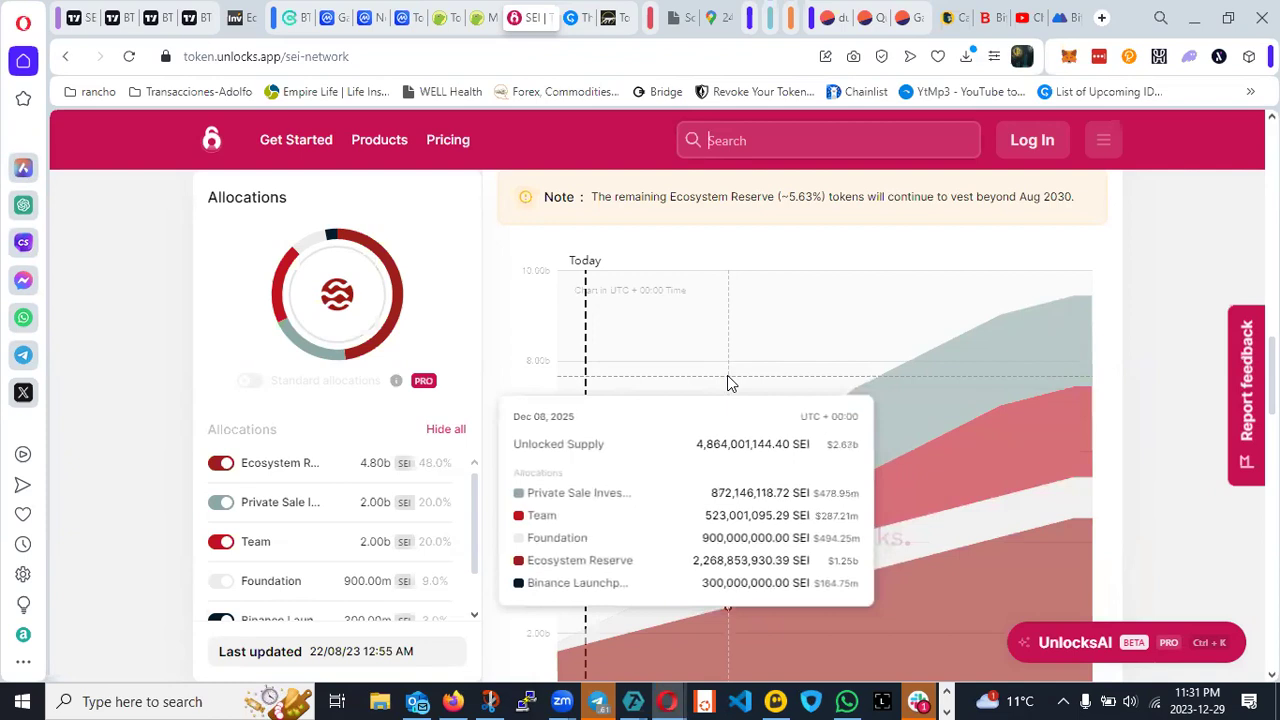
key(alt+Tab)
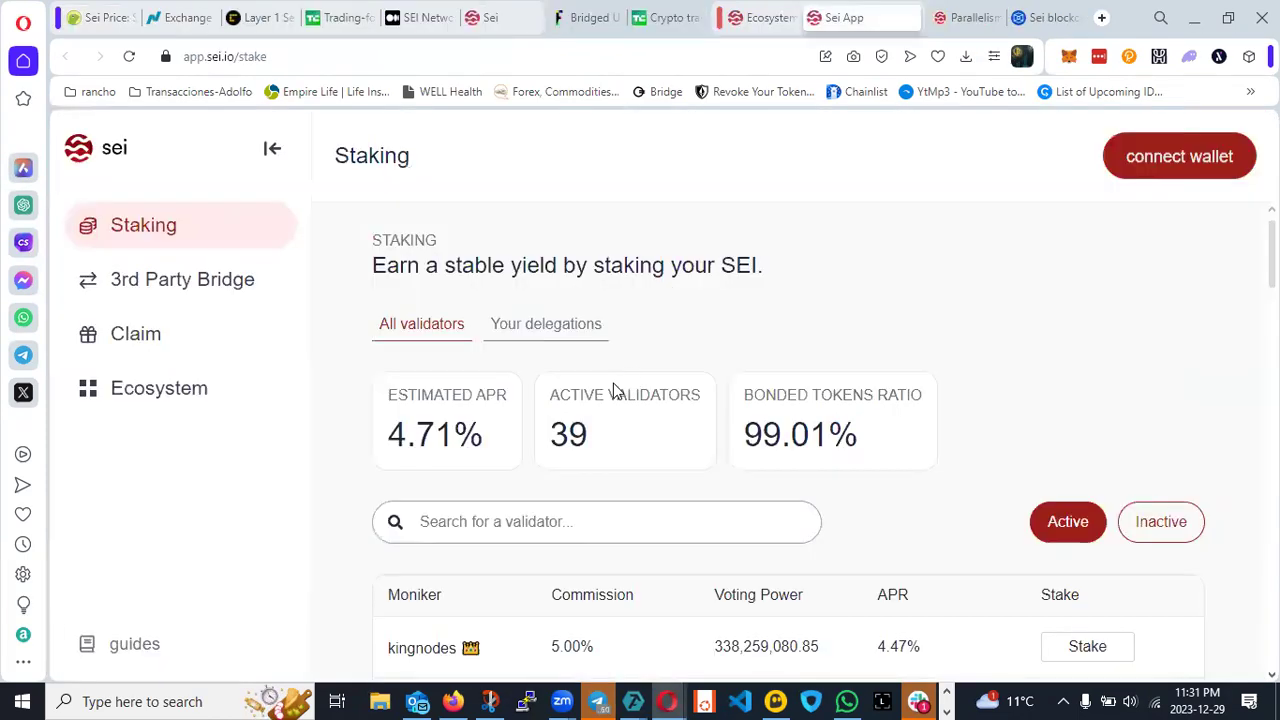
Switch back to Calculator and divide the 77,000,000,000 by 4,800,000,000.
key(alt+Tab)
key(alt+Tab)
key(Tab)
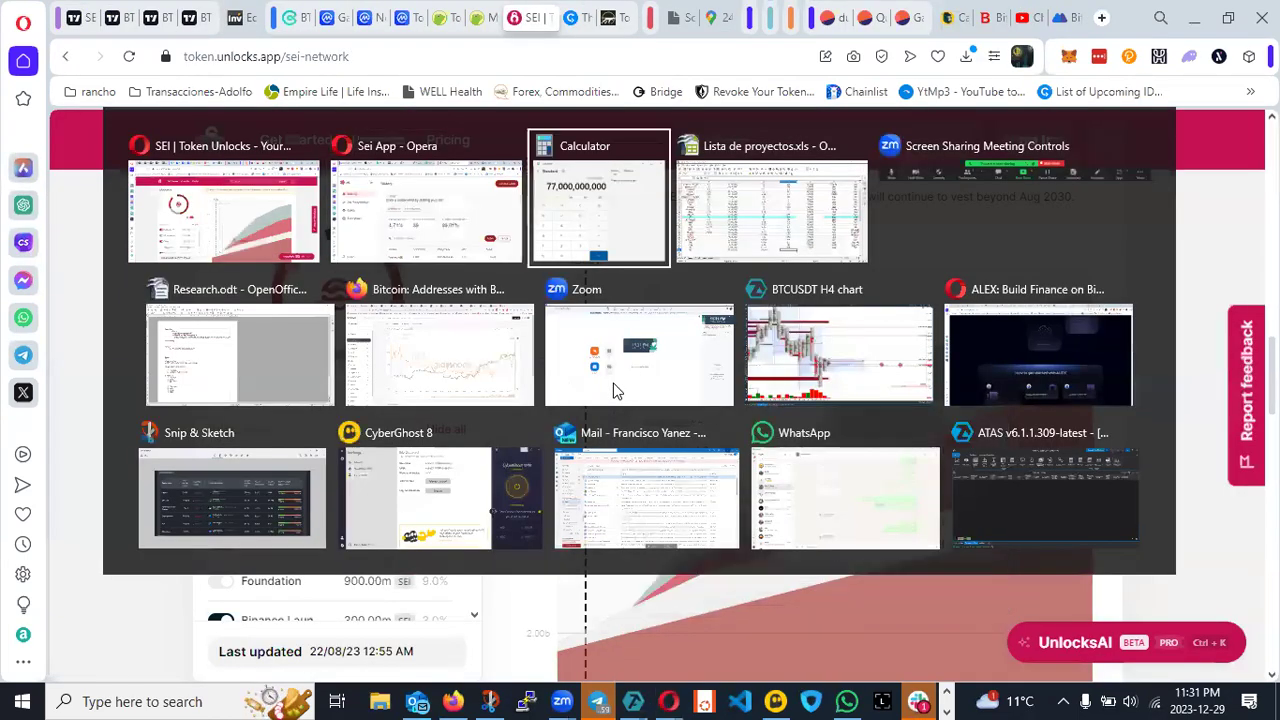
key(plus)
click(670, 504)
click(740, 463)
click(748, 598)
click(748, 598)
click(748, 598)
click(748, 598)
click(749, 600)
click(749, 600)
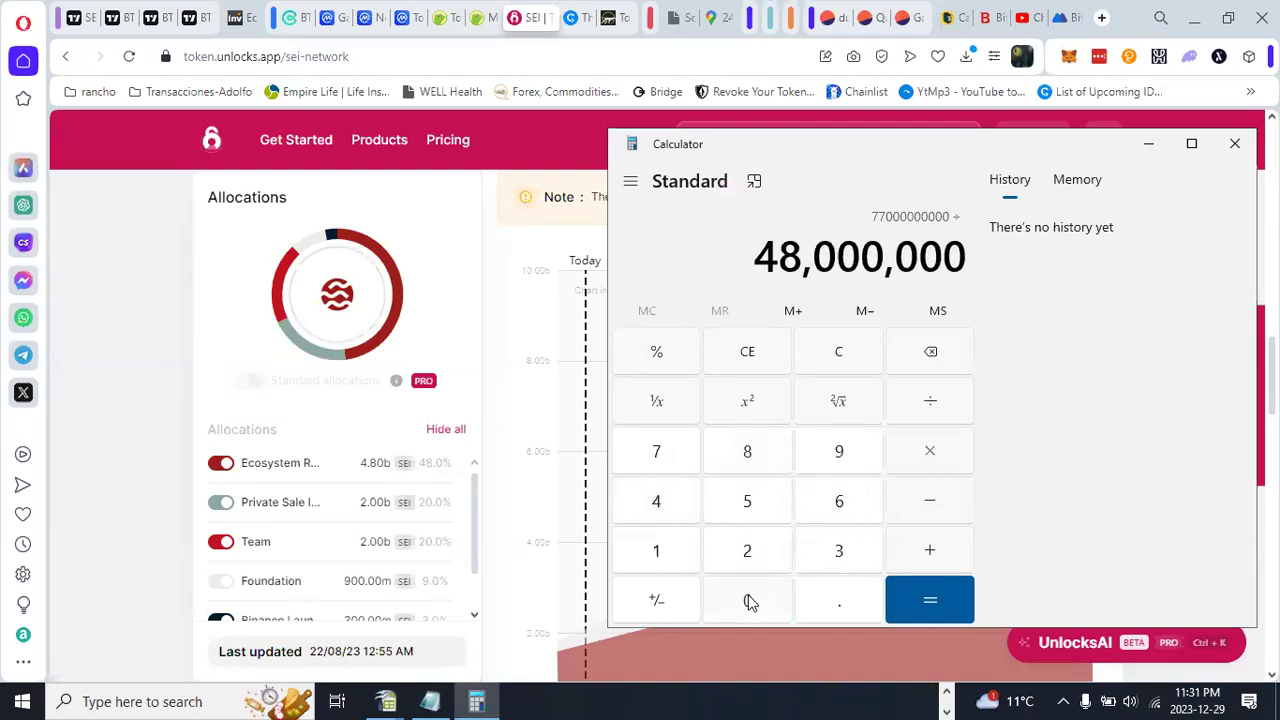
click(749, 600)
click(749, 600)
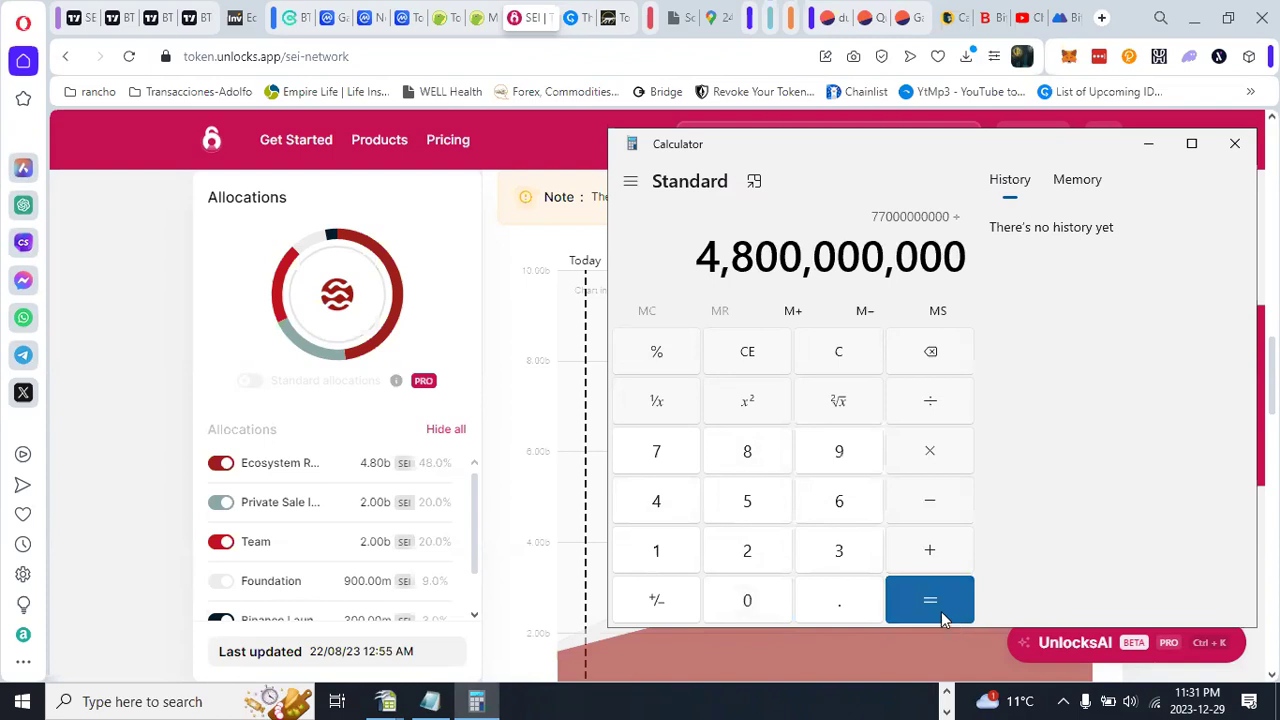
click(940, 611)
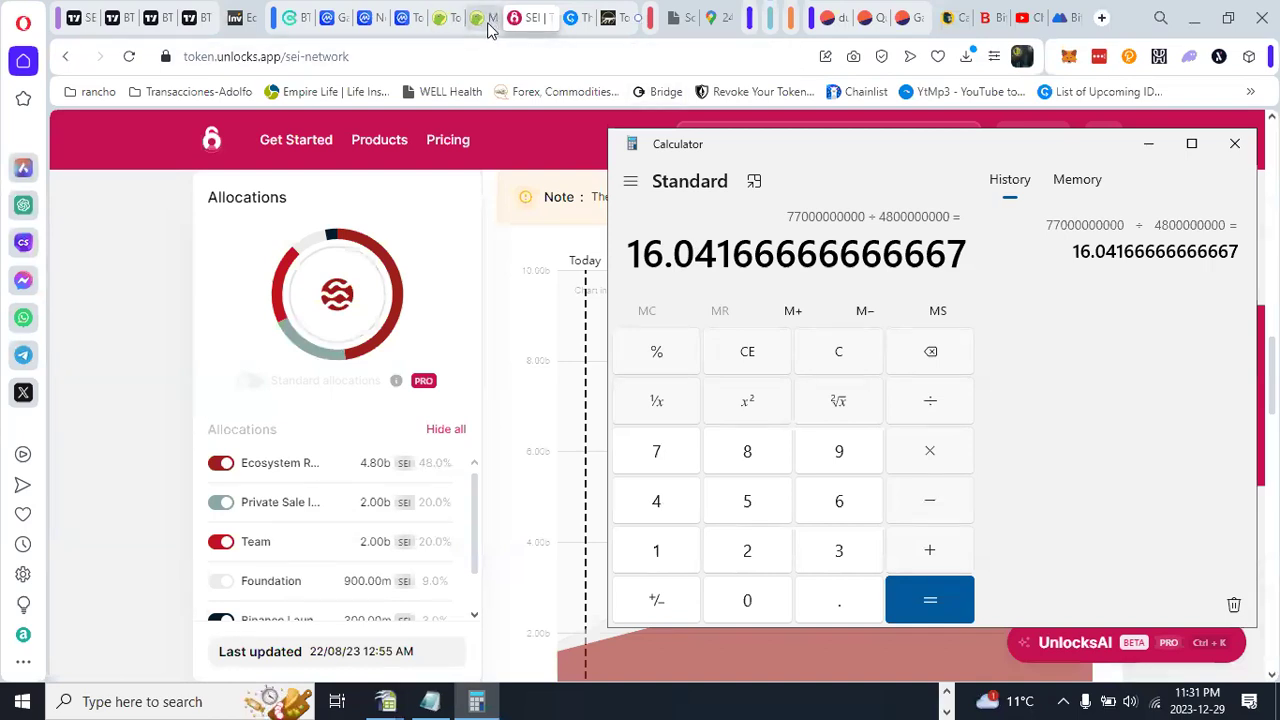
Switch to the Lista de proyectos spreadsheet and enter 16 in column E of the SEI row.
key(alt+Tab)
key(alt+Tab)
key(alt+Tab)
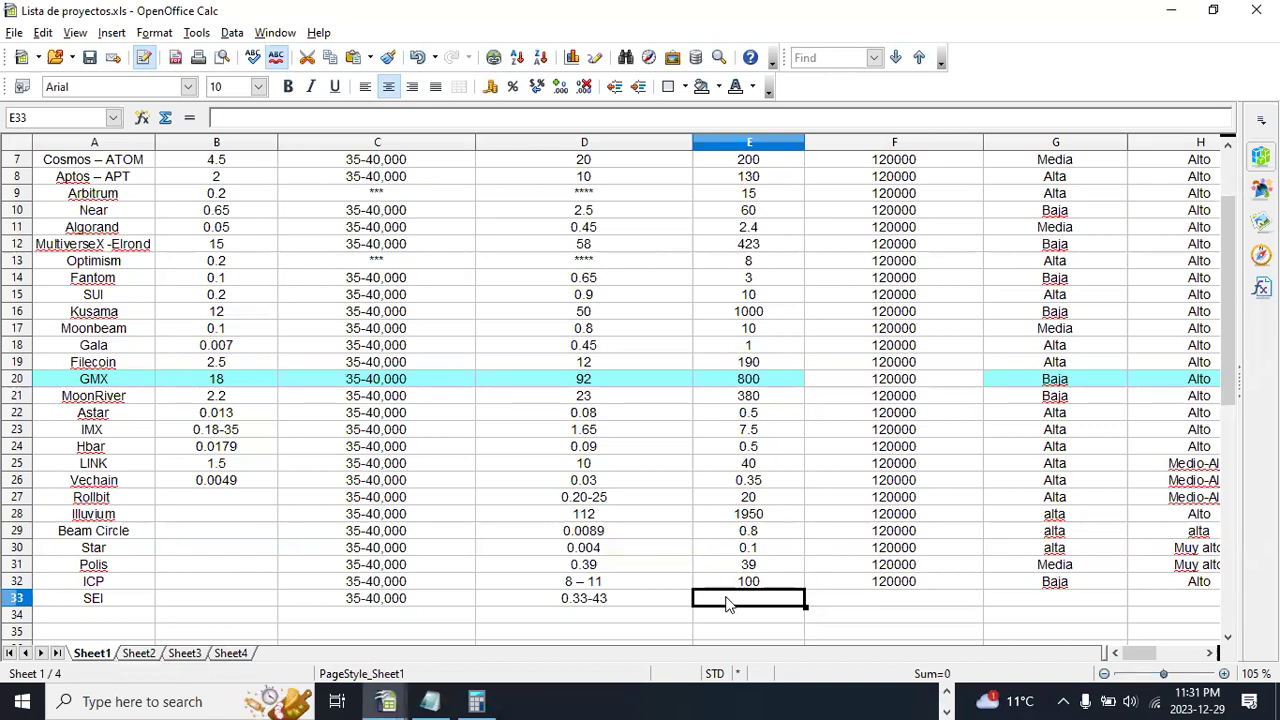
text(16)
key(Tab)
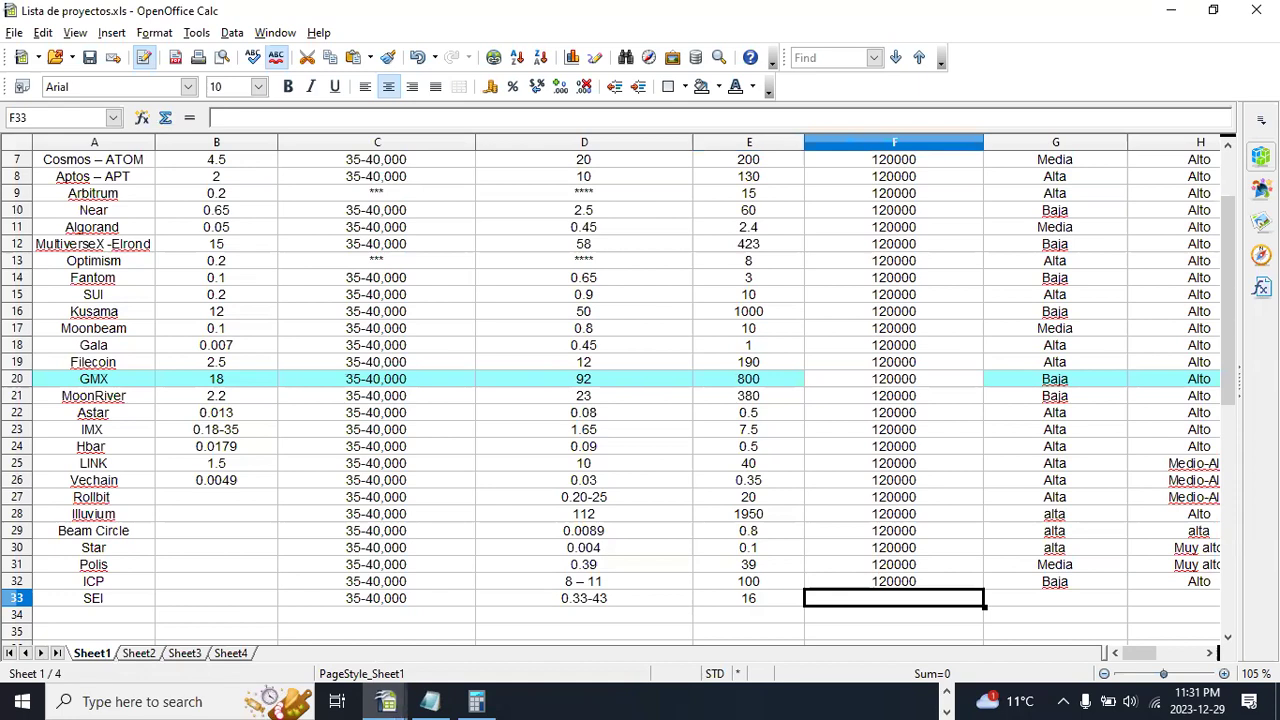
Switch to Calculator, divide the previous result by 0.39, and highlight the whole-number part of the answer.
key(alt+Tab)
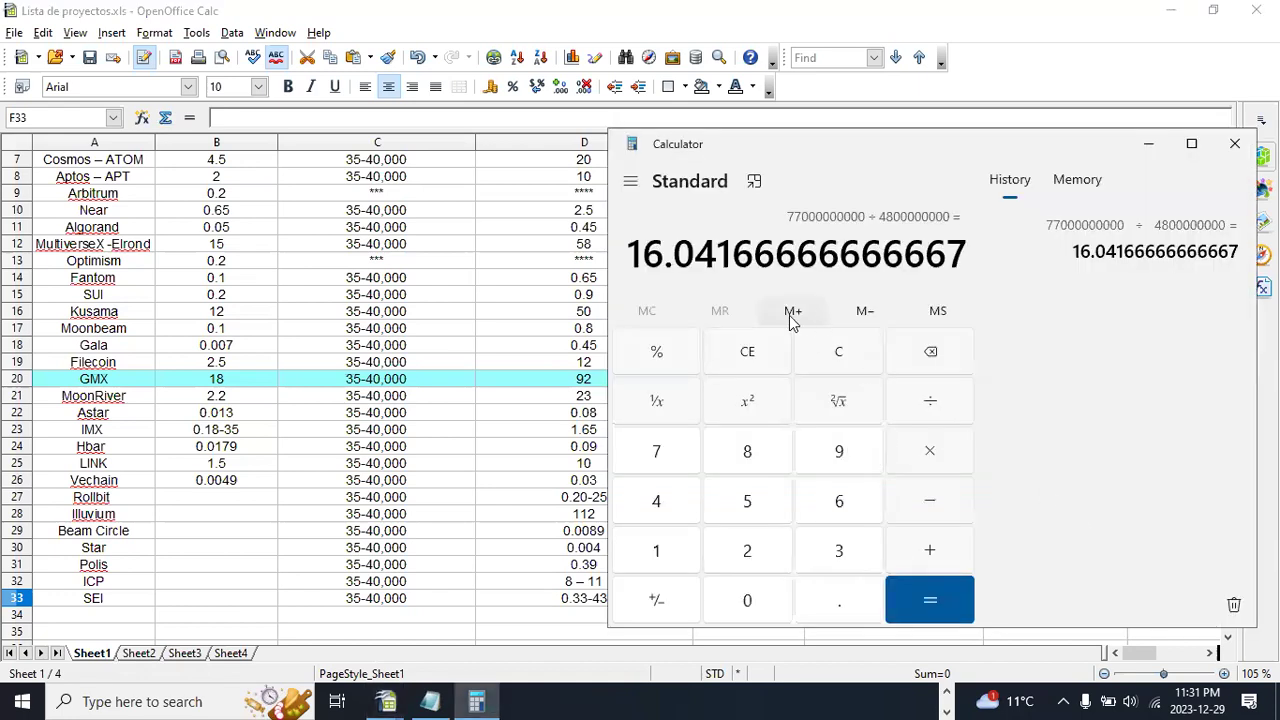
click(922, 398)
click(830, 608)
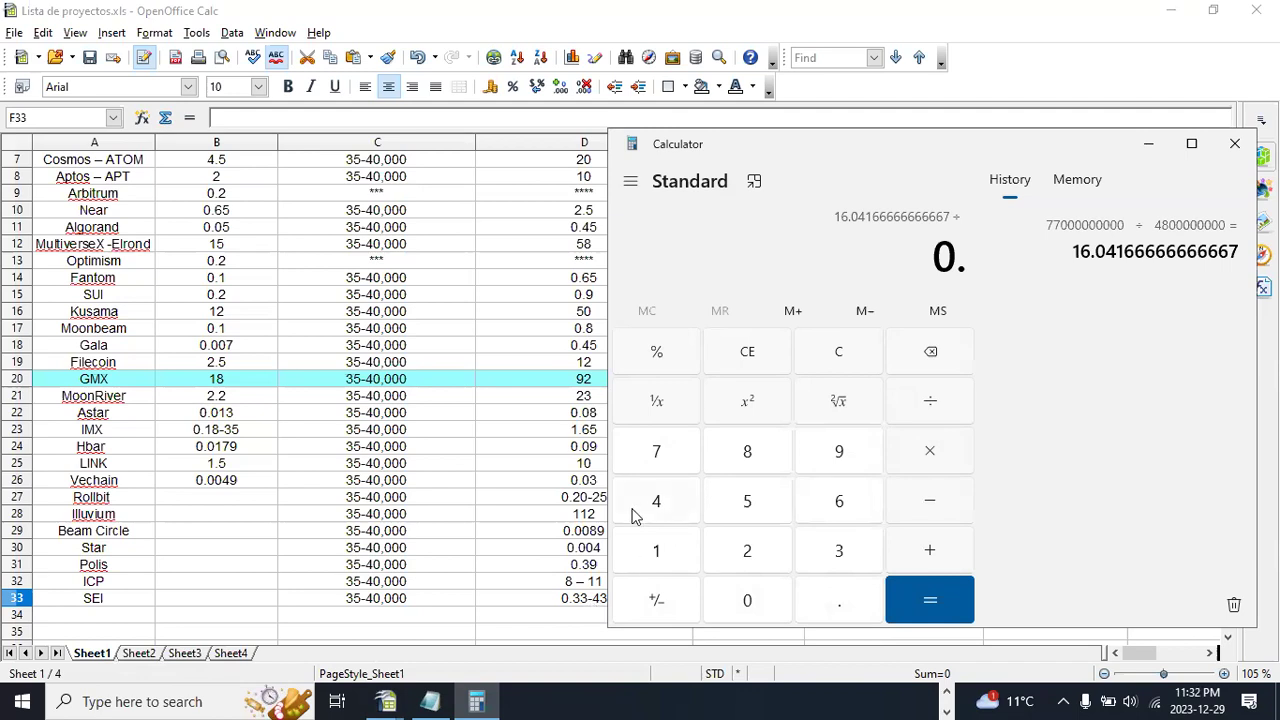
click(829, 552)
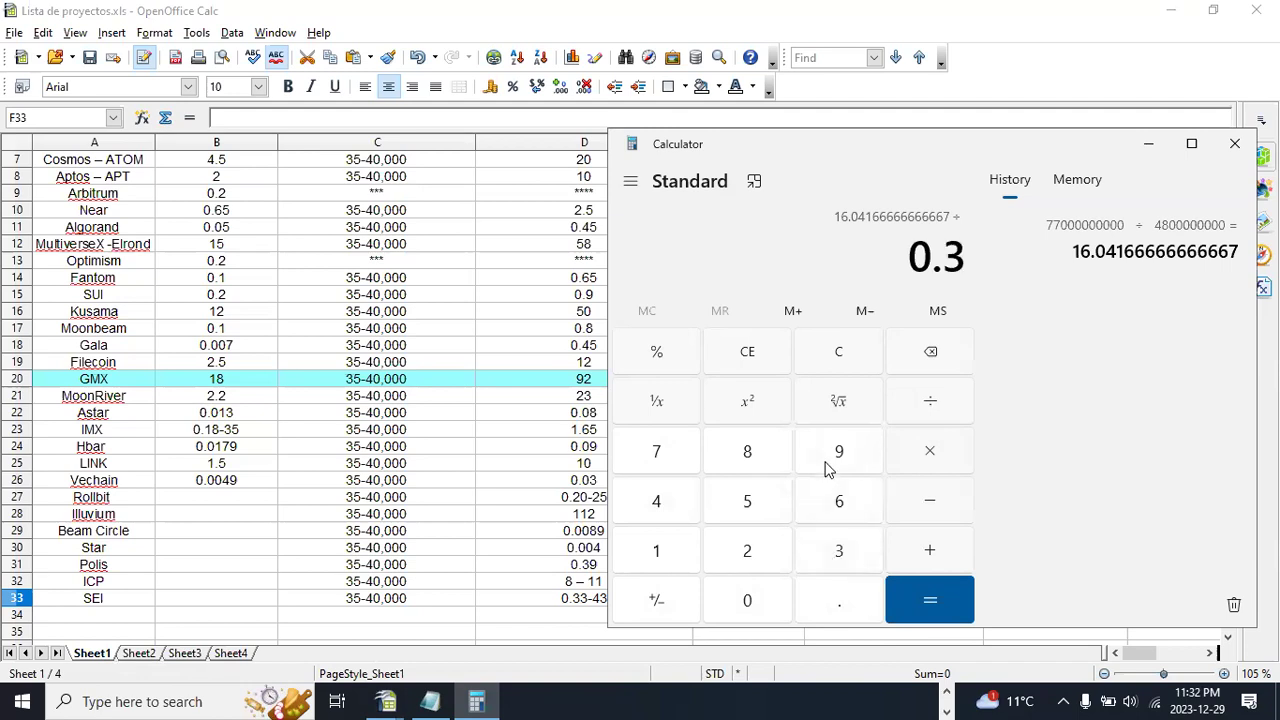
click(830, 458)
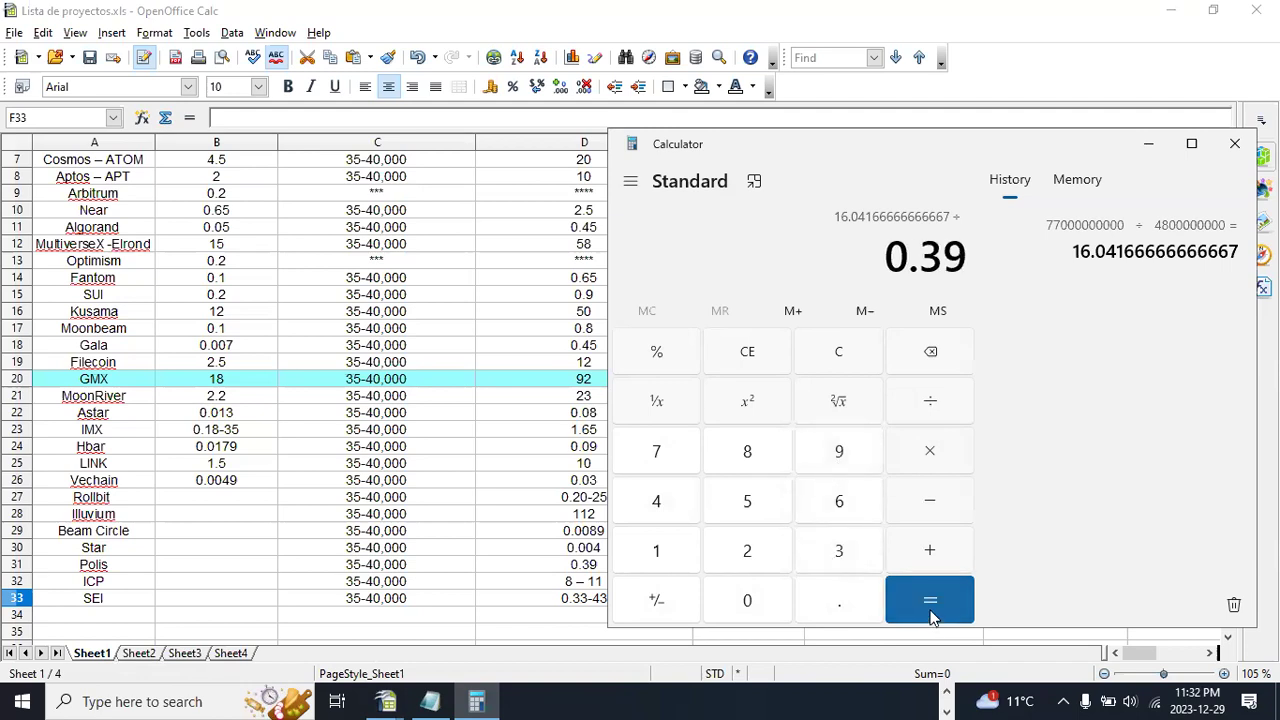
click(930, 610)
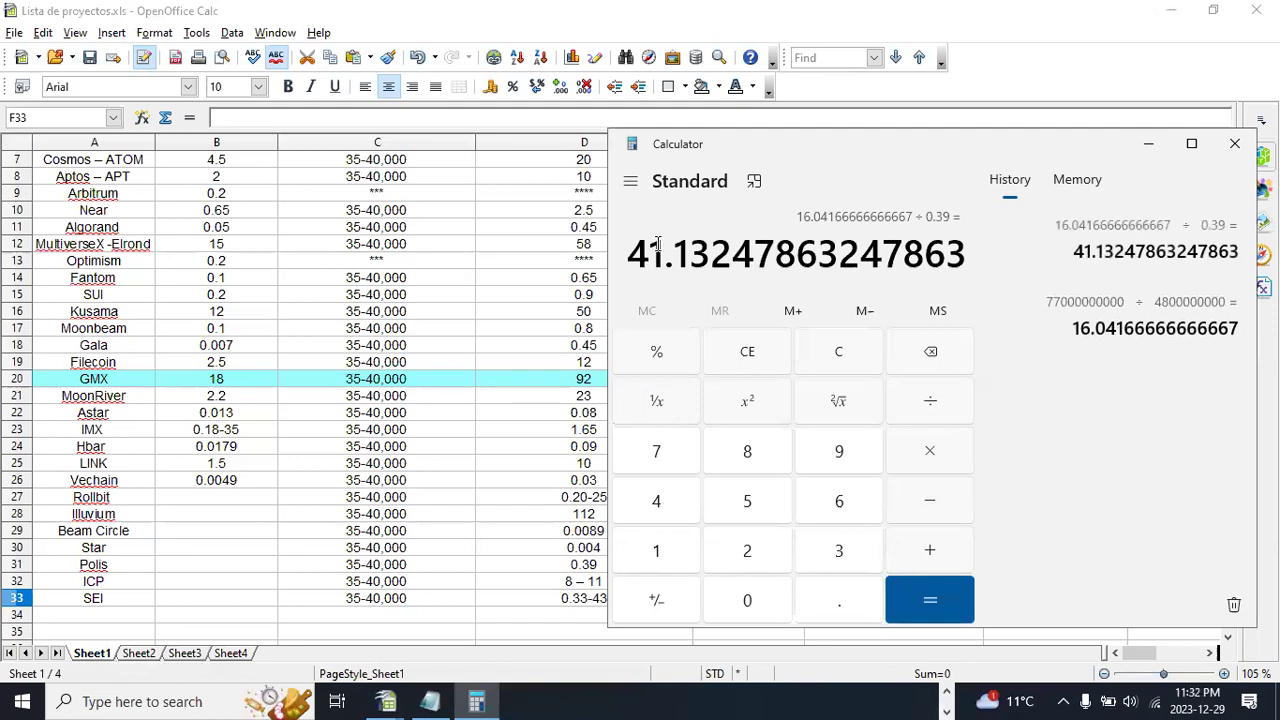
drag(660, 262, 626, 262)
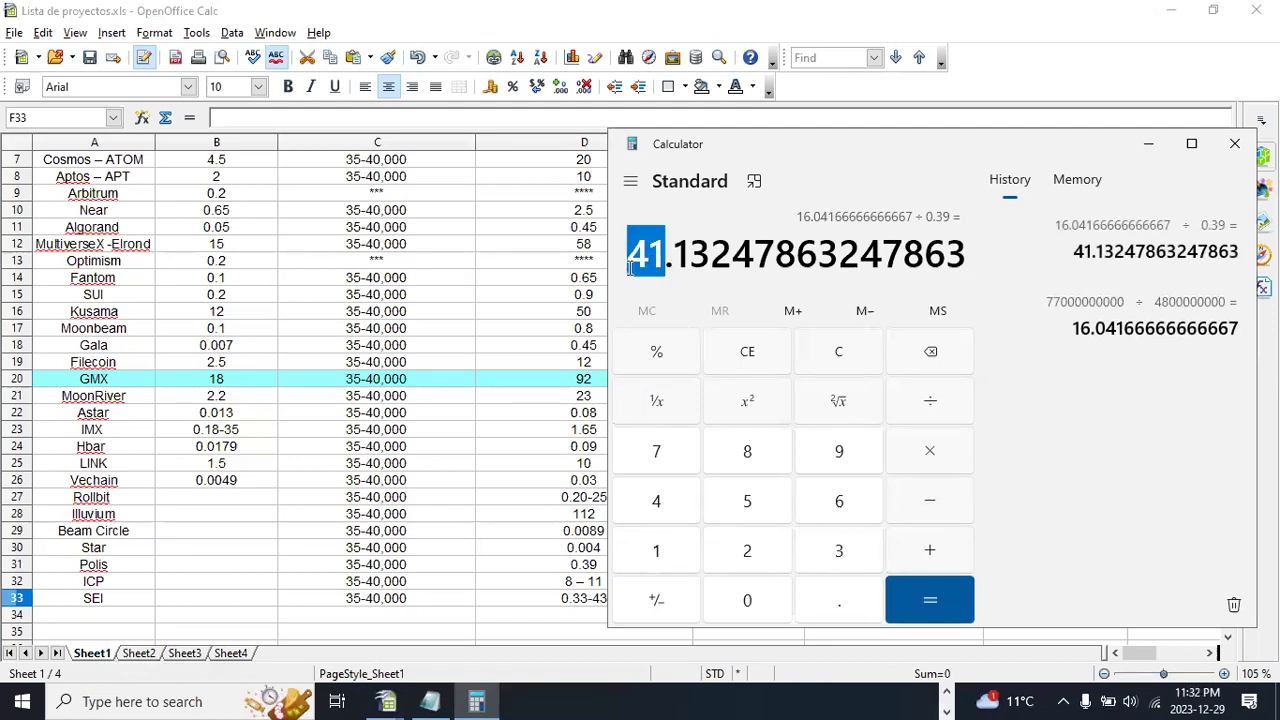
Return to the spreadsheet and enter 120000 in column F and alta in column G of the SEI row.
click(518, 456)
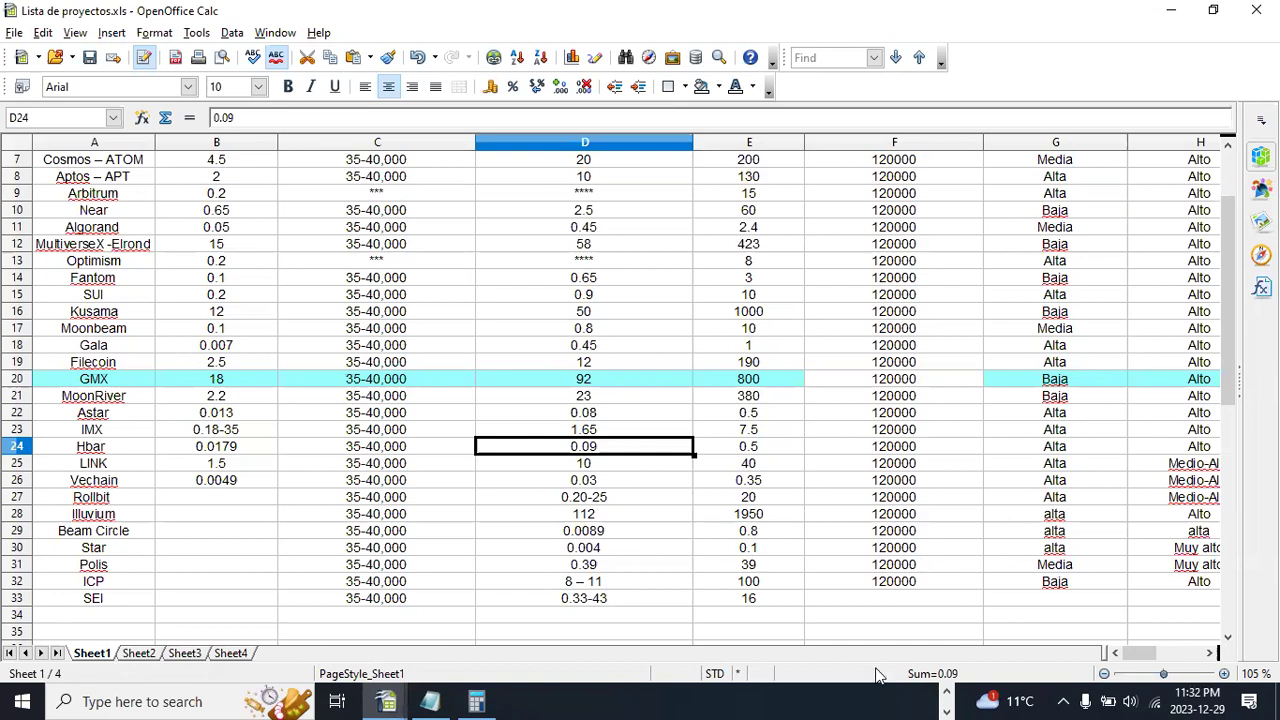
click(873, 598)
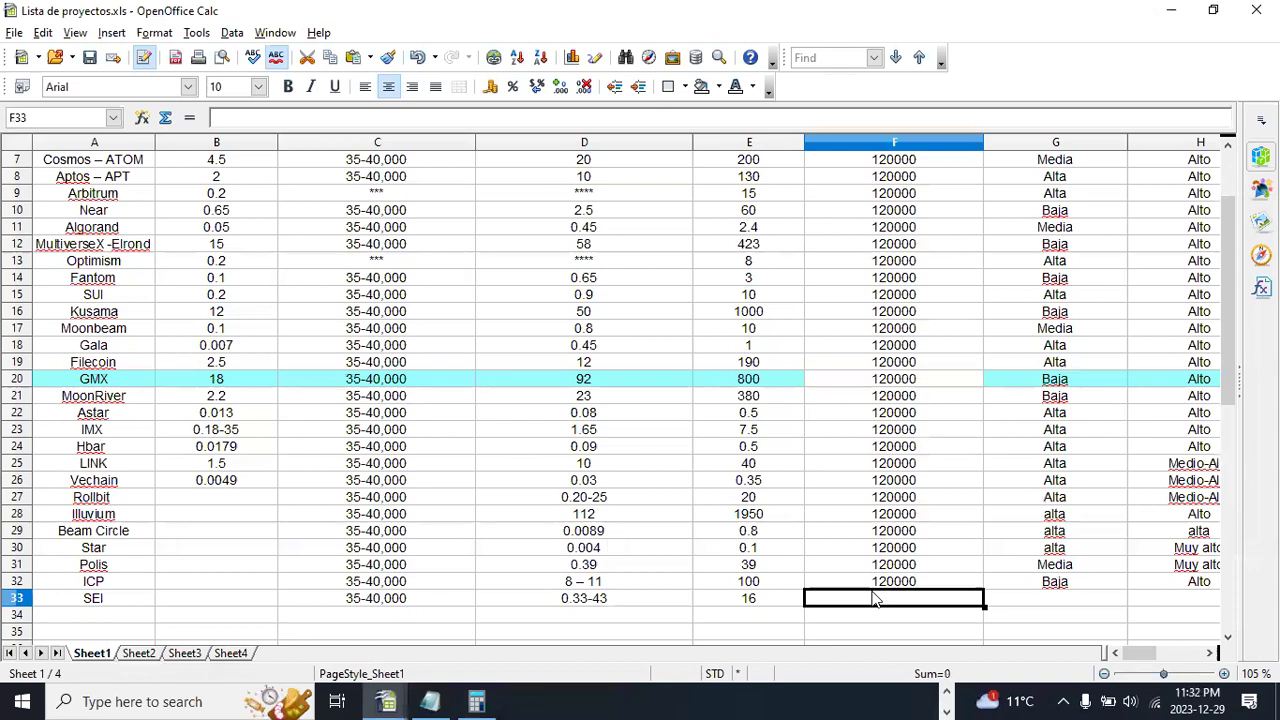
text(120000)
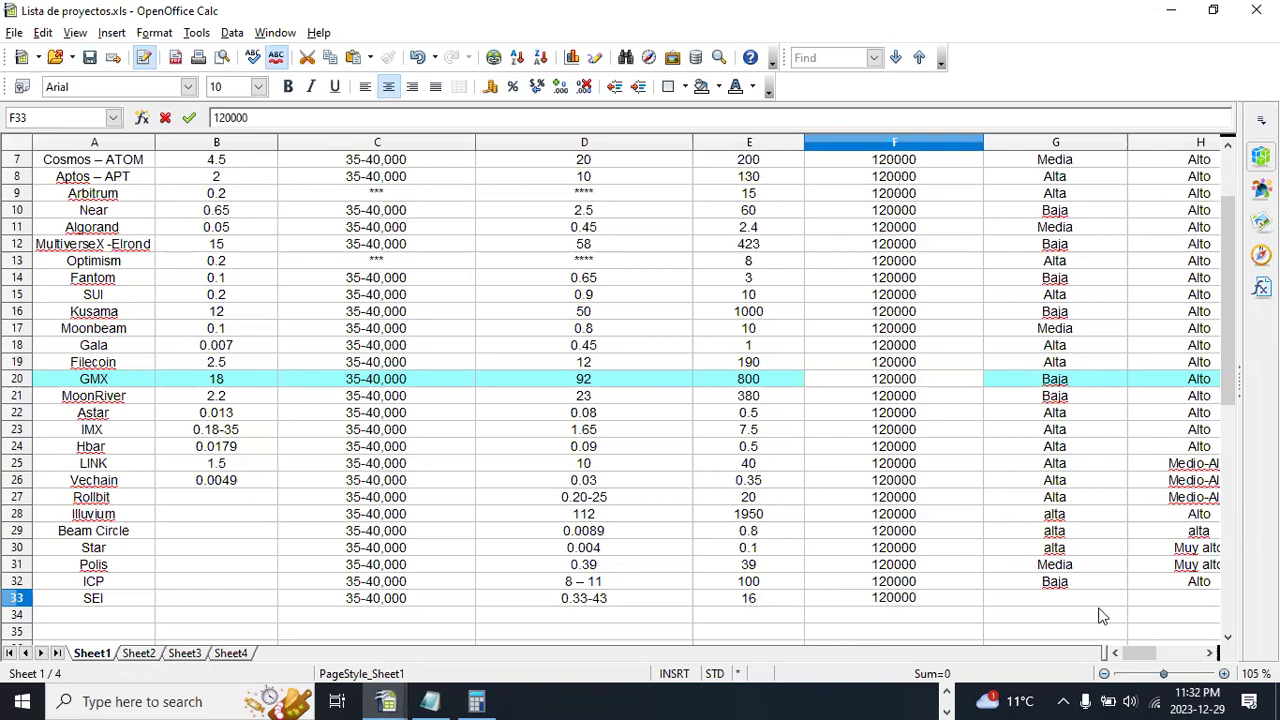
click(1060, 598)
scroll(1060, 598, up, 2)
scroll(1057, 597, down, 3)
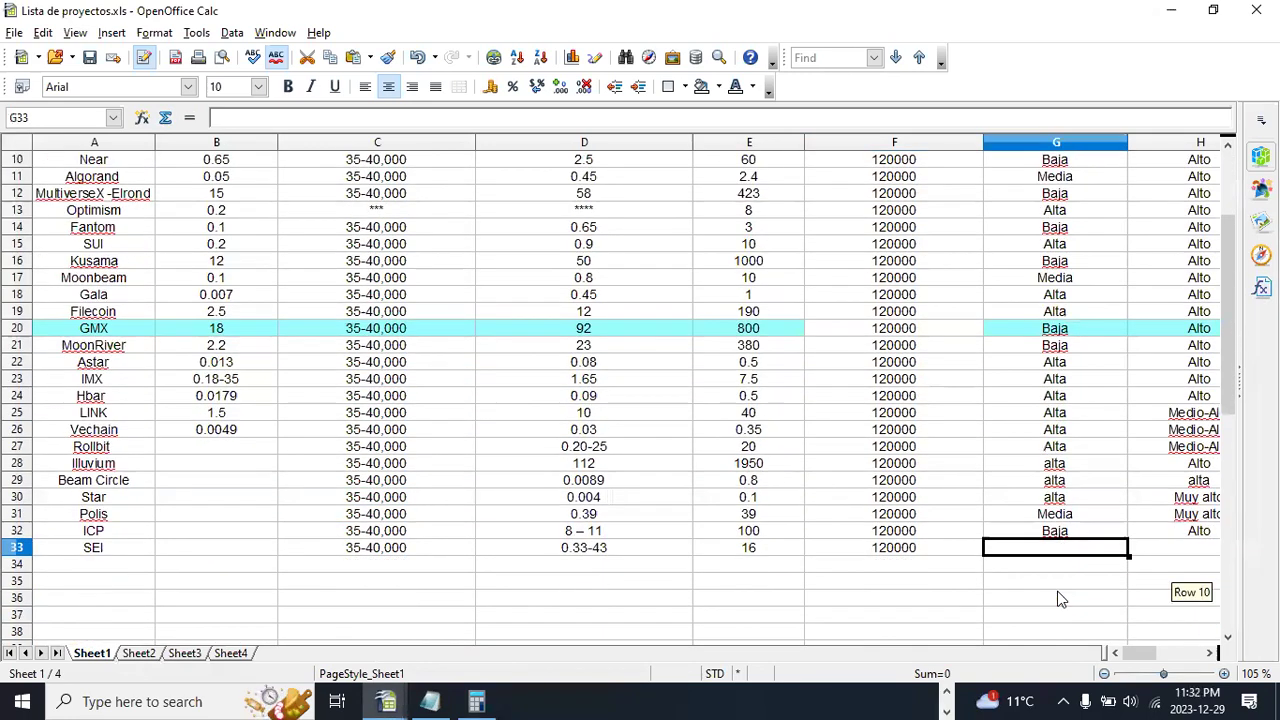
text(alta)
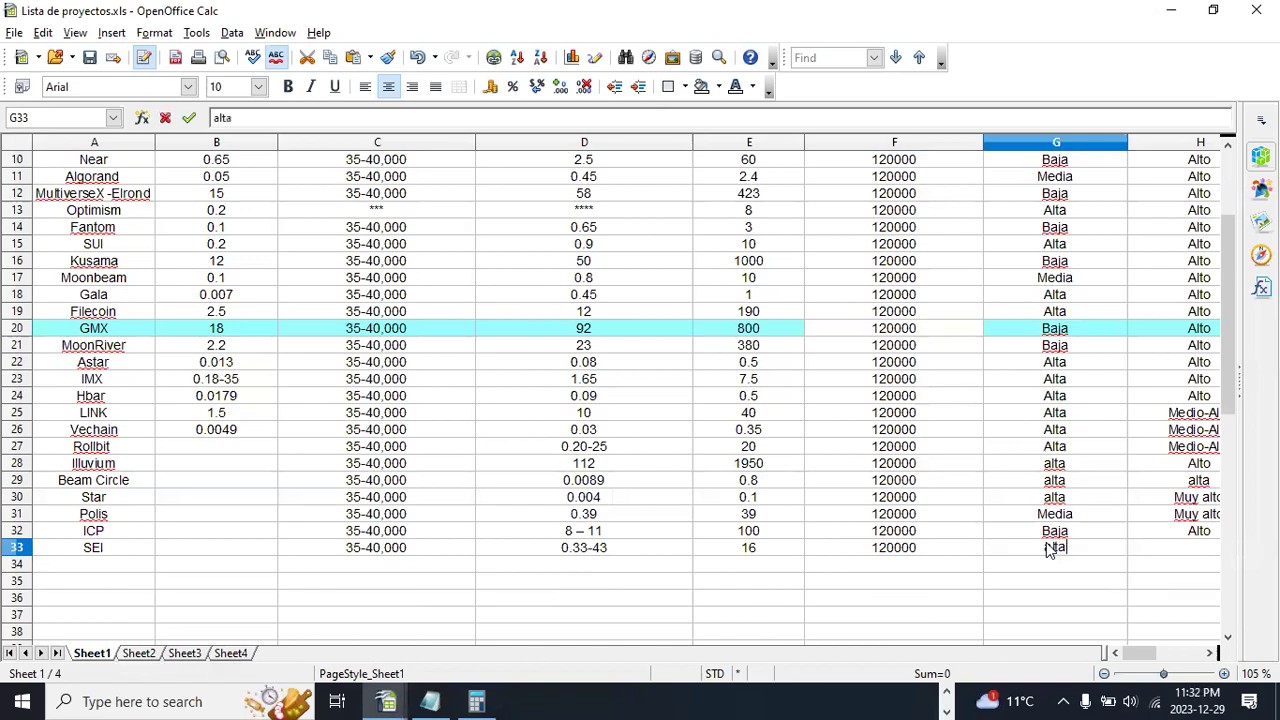
key(Tab)
Enter muy alto in column H of the SEI row.
scroll(1104, 530, down, 2)
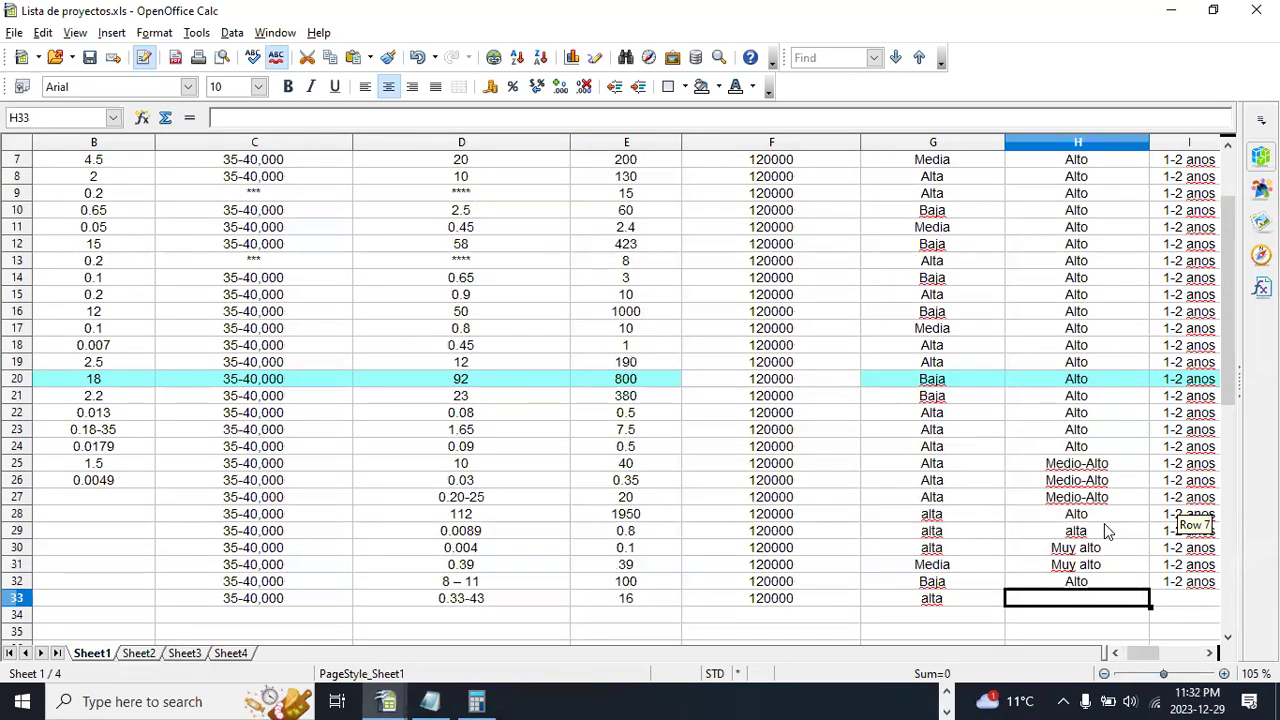
text(Alto)
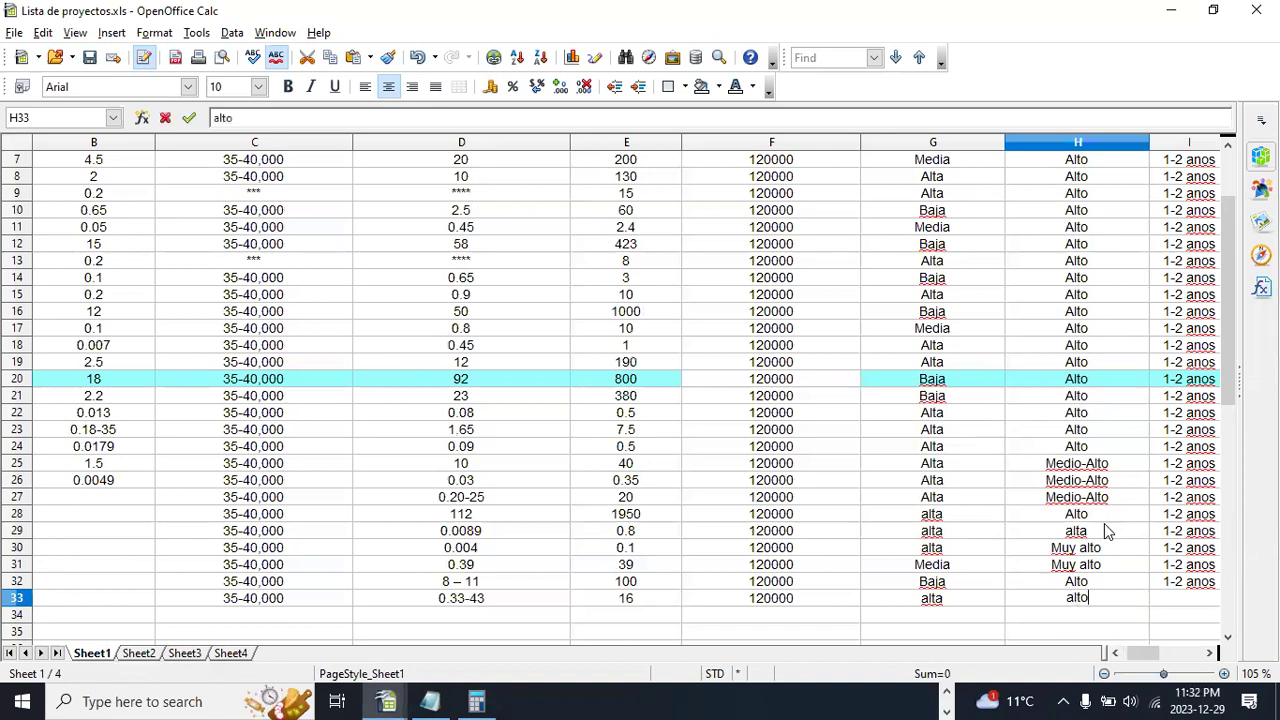
key(Tab)
key(Left)
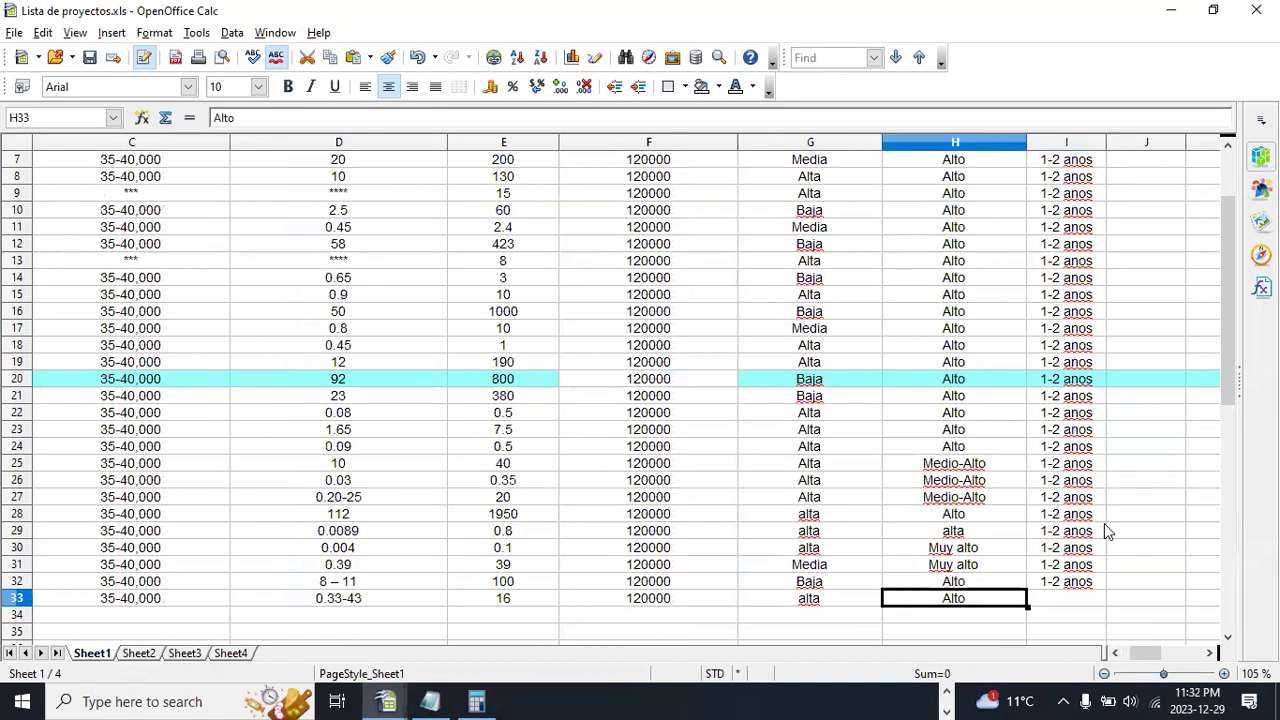
text(muy alto)
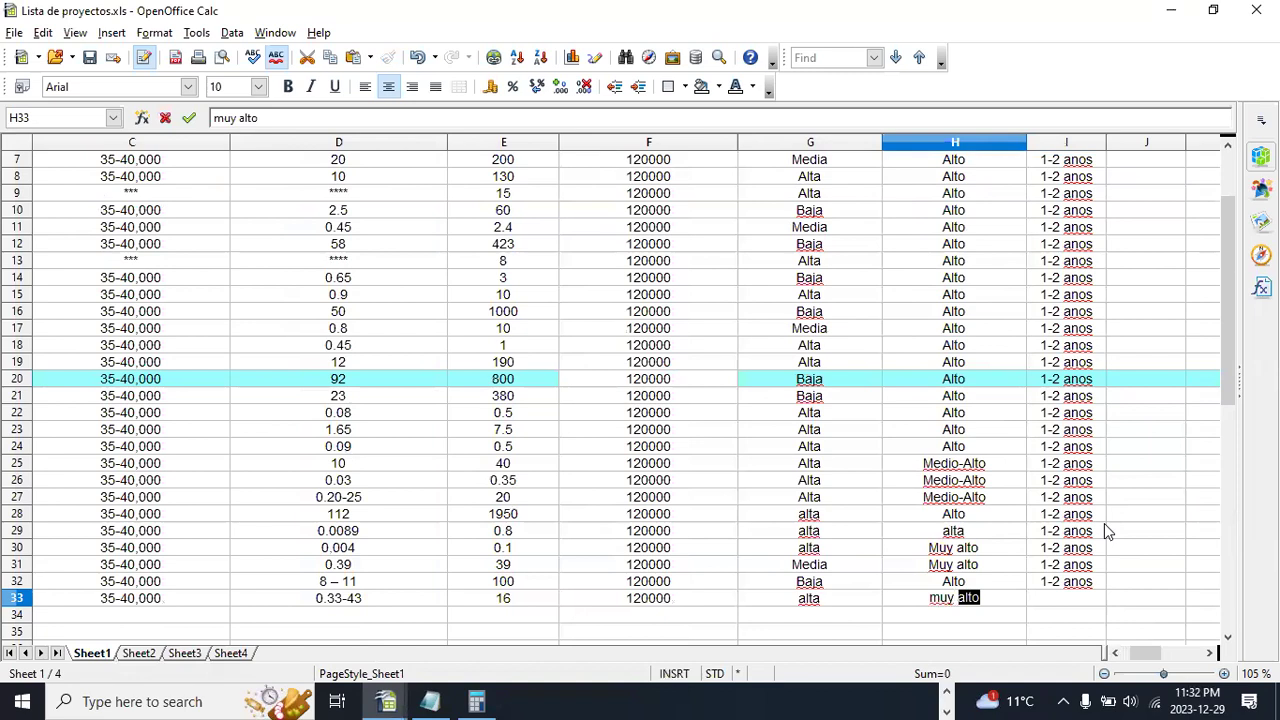
key(Tab)
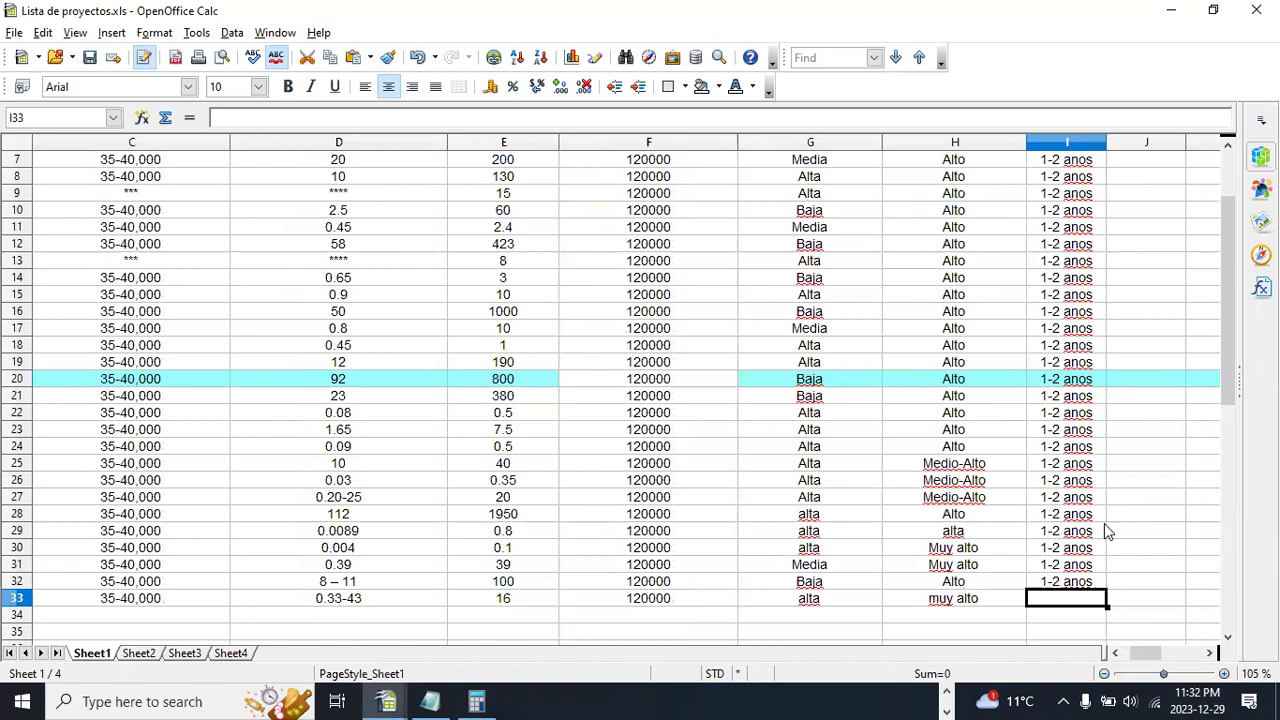
Enter 1 ano in the Tiempo column of the SEI row.
text(1)
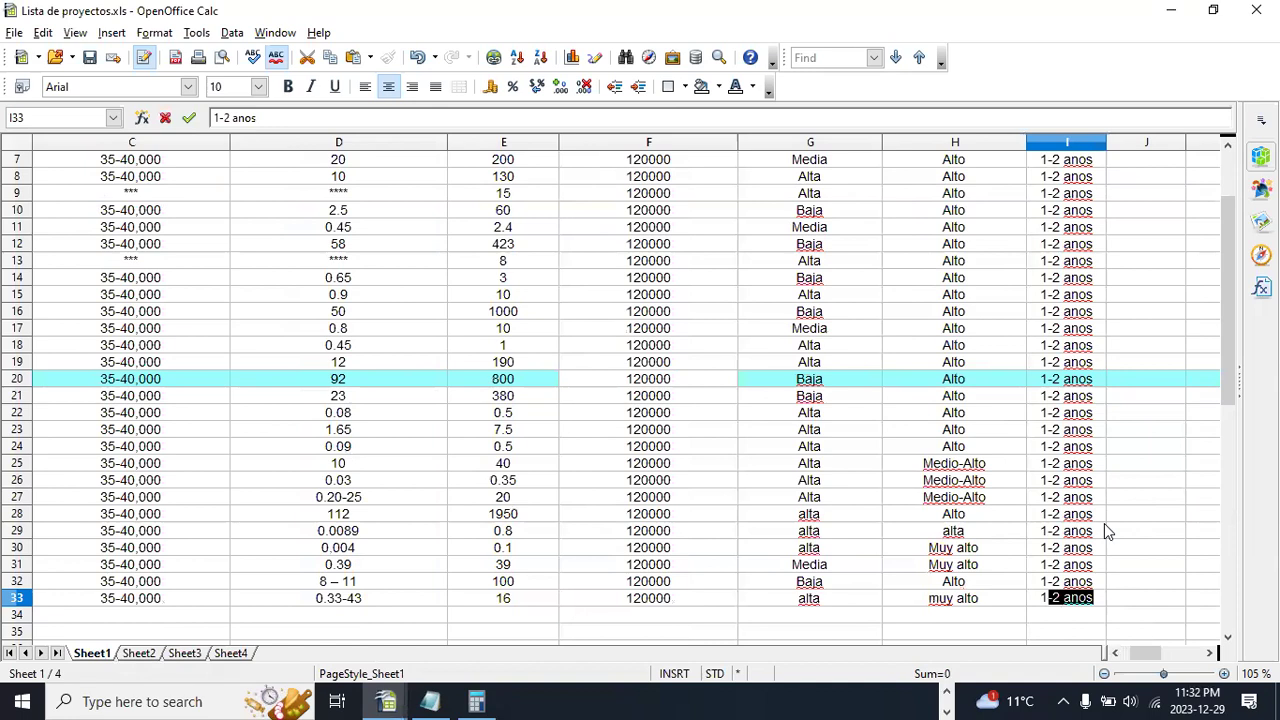
text( ano)
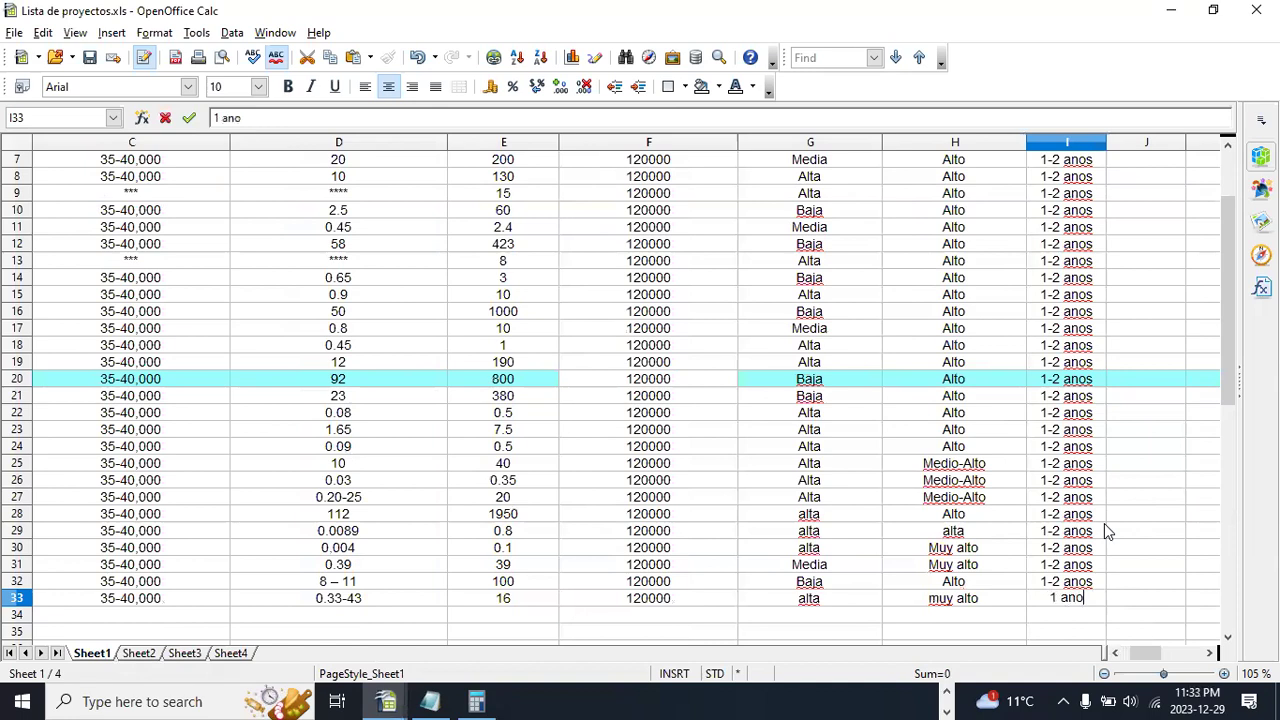
key(Return)
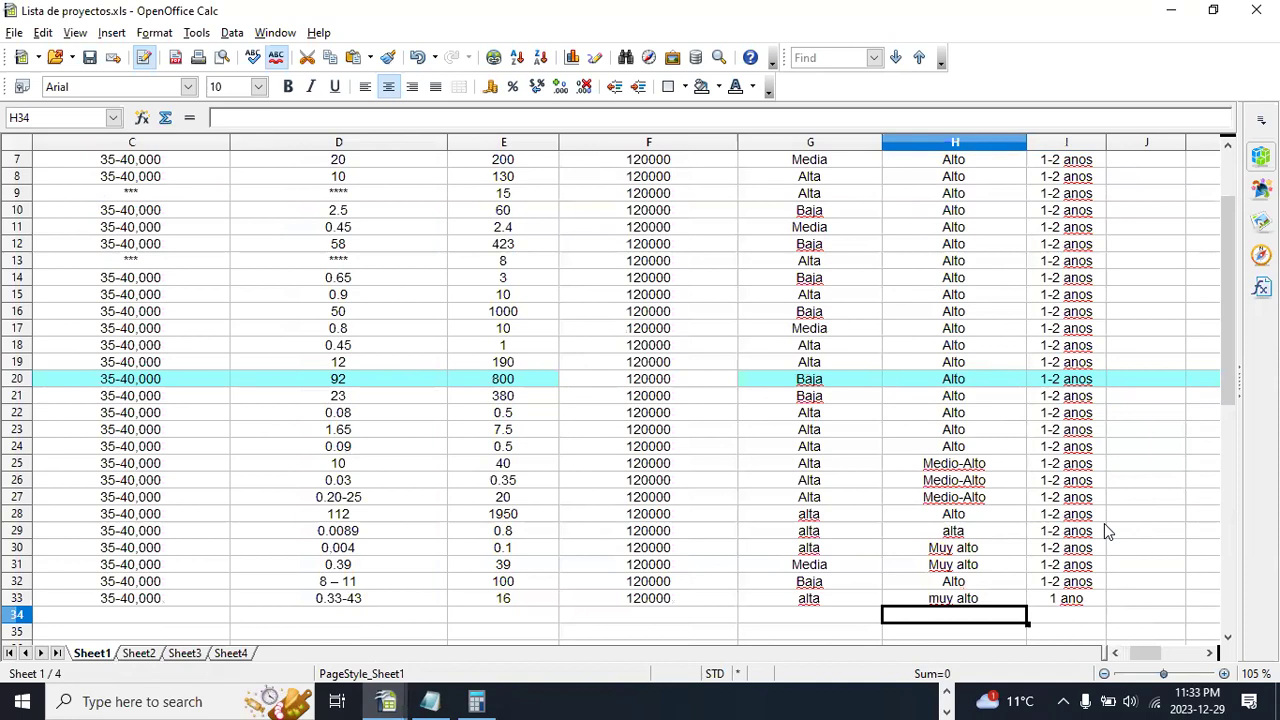
Review the project list from the first rows to the SEI row, including the entry price, exit price, inflation, risk and time columns.
key(Left)
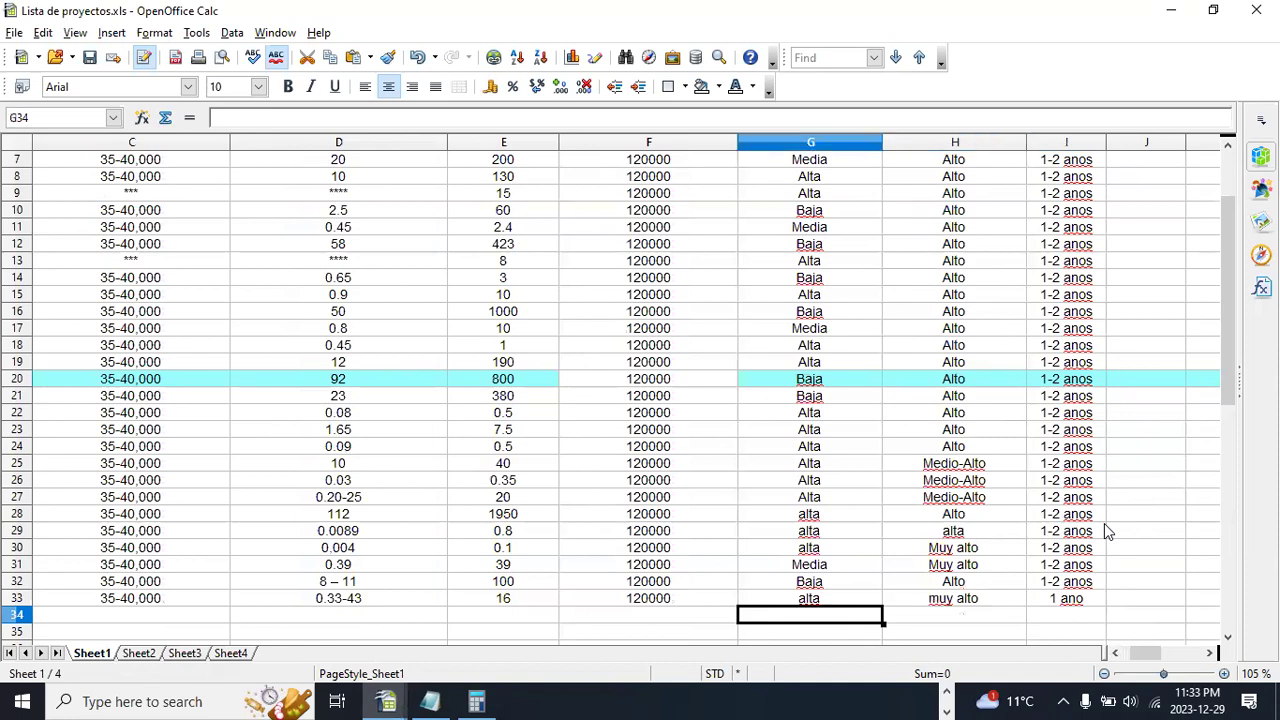
key(Home)
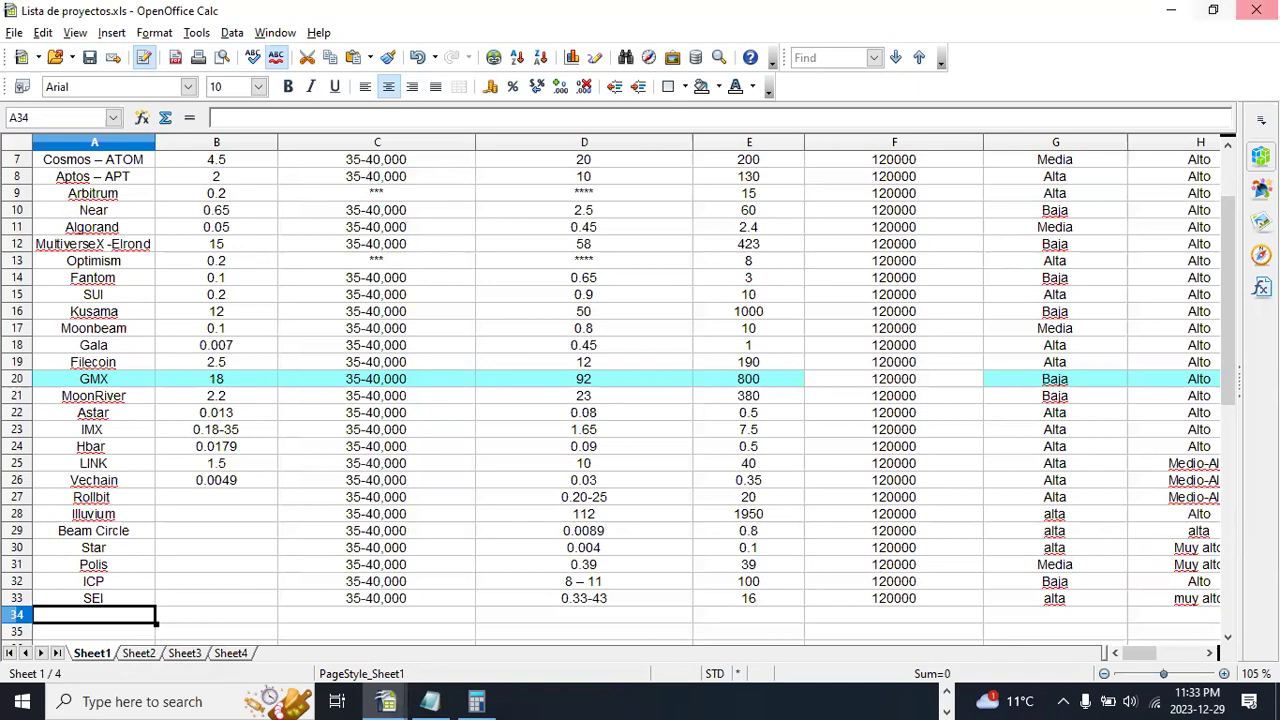
scroll(352, 400, up, 2)
scroll(352, 400, down, 1)
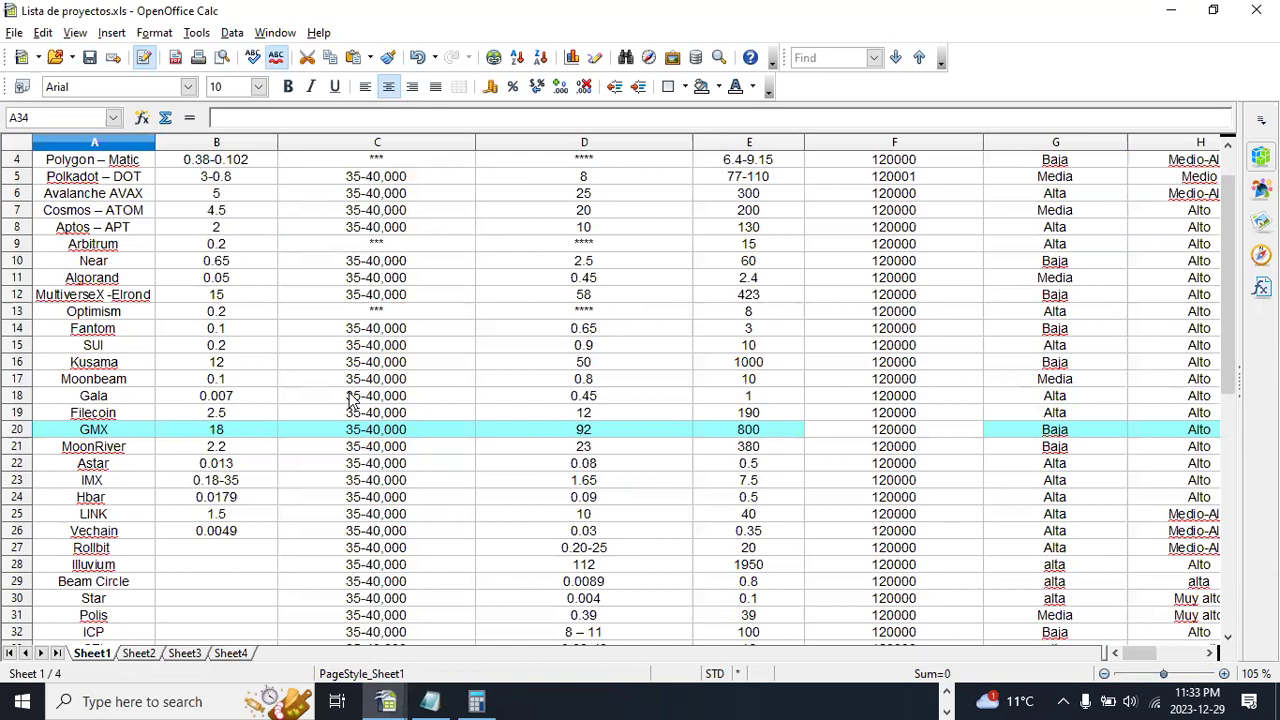
scroll(352, 400, down, 1)
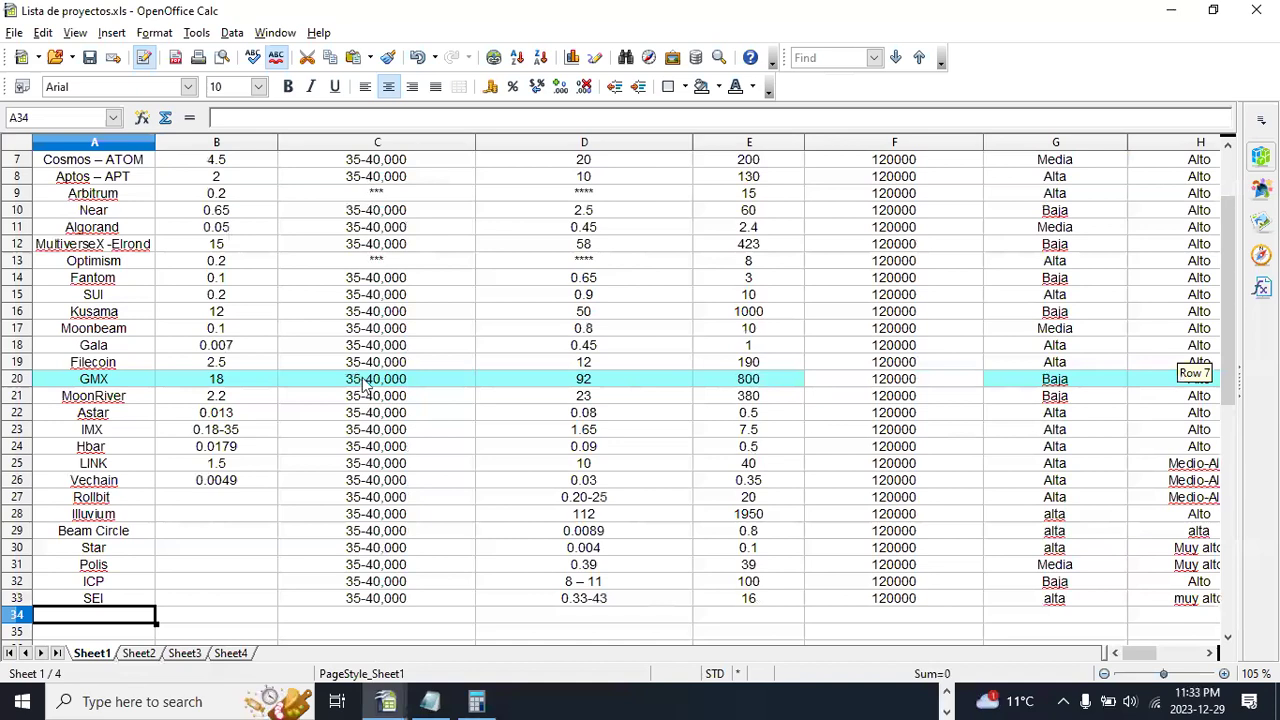
drag(1148, 654, 1135, 615)
scroll(1115, 580, up, 2)
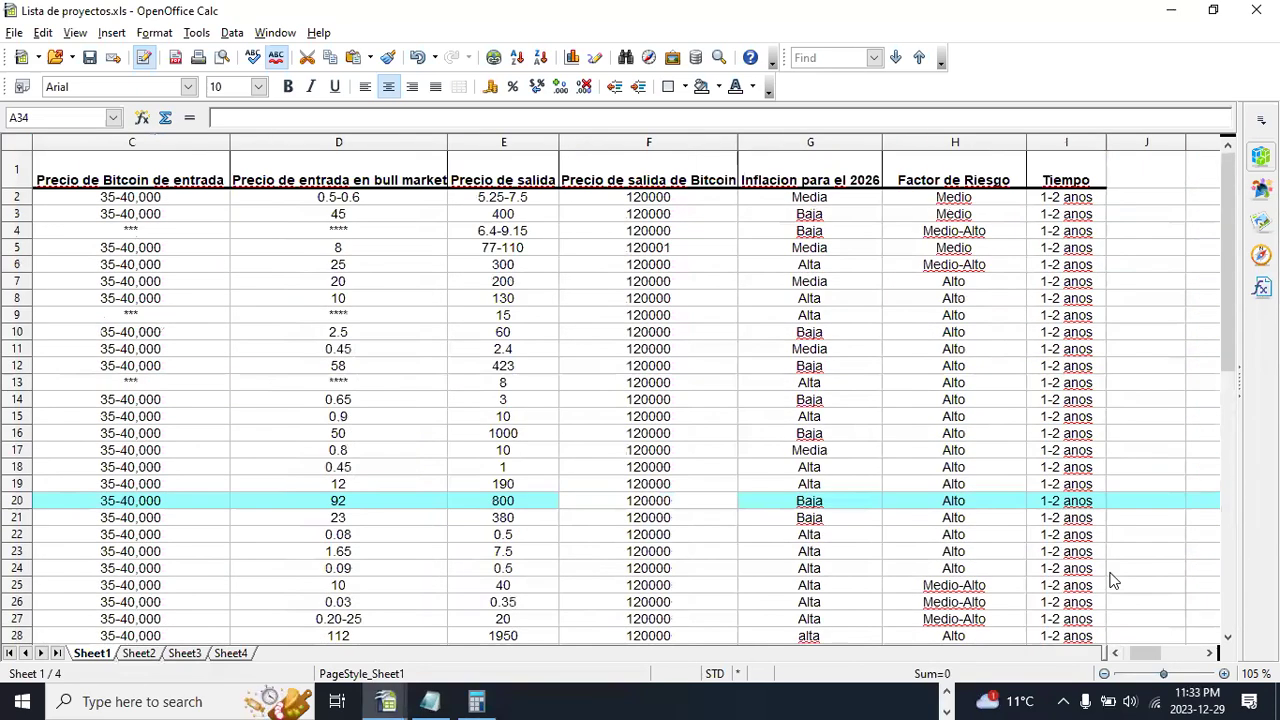
scroll(1075, 474, down, 2)
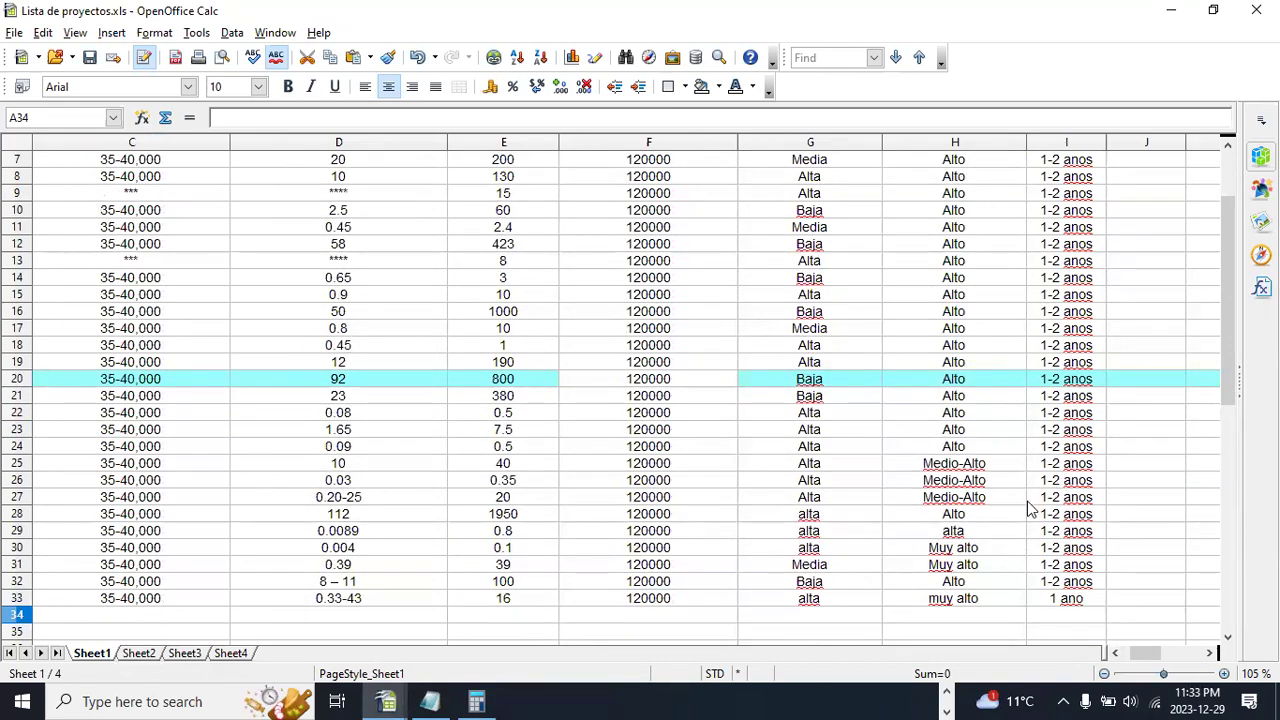
scroll(1035, 517, up, 2)
scroll(1034, 523, down, 3)
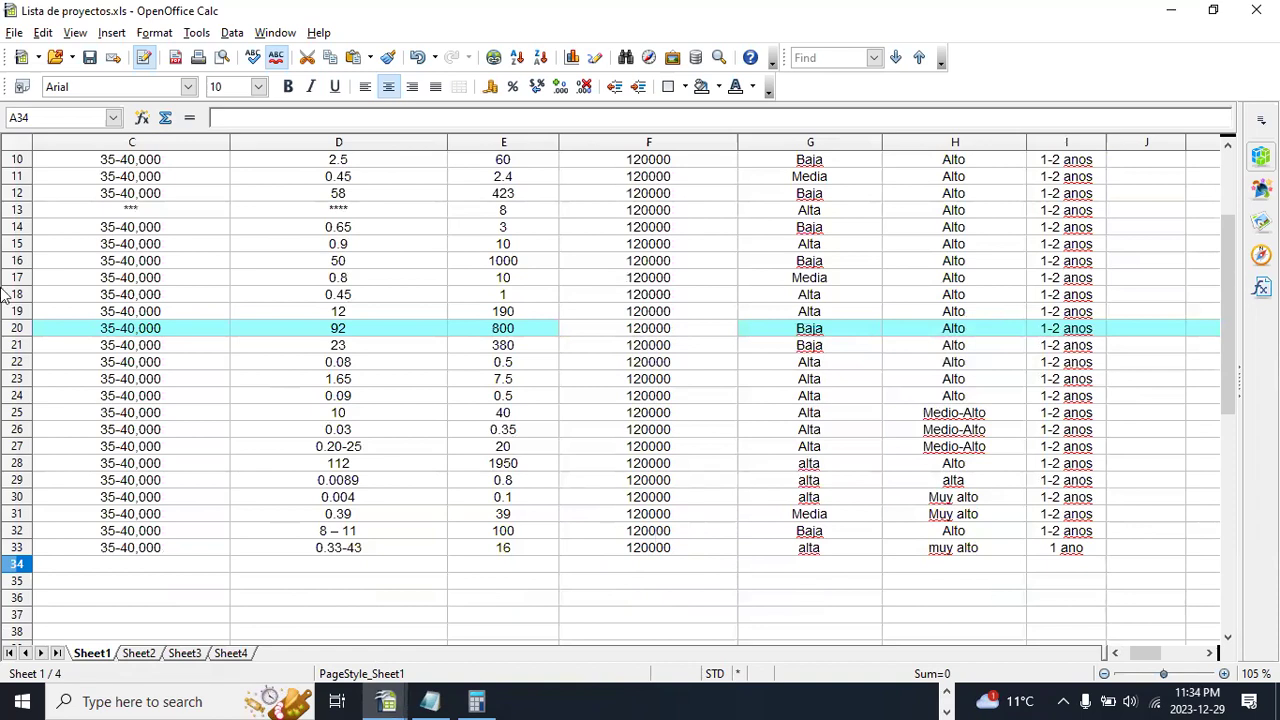
Save the Lista de proyectos spreadsheet and select the column B cell of the ICP row.
click(89, 57)
key(Home)
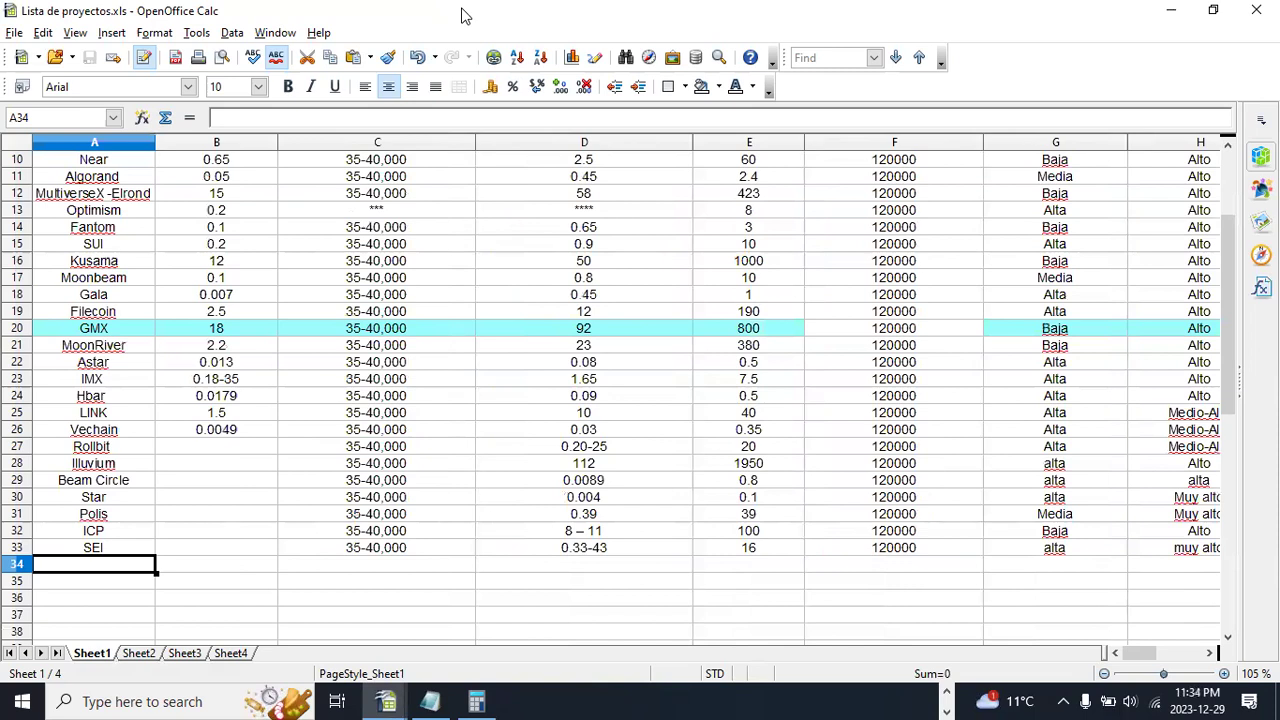
key(Up)
key(Up)
key(Right)
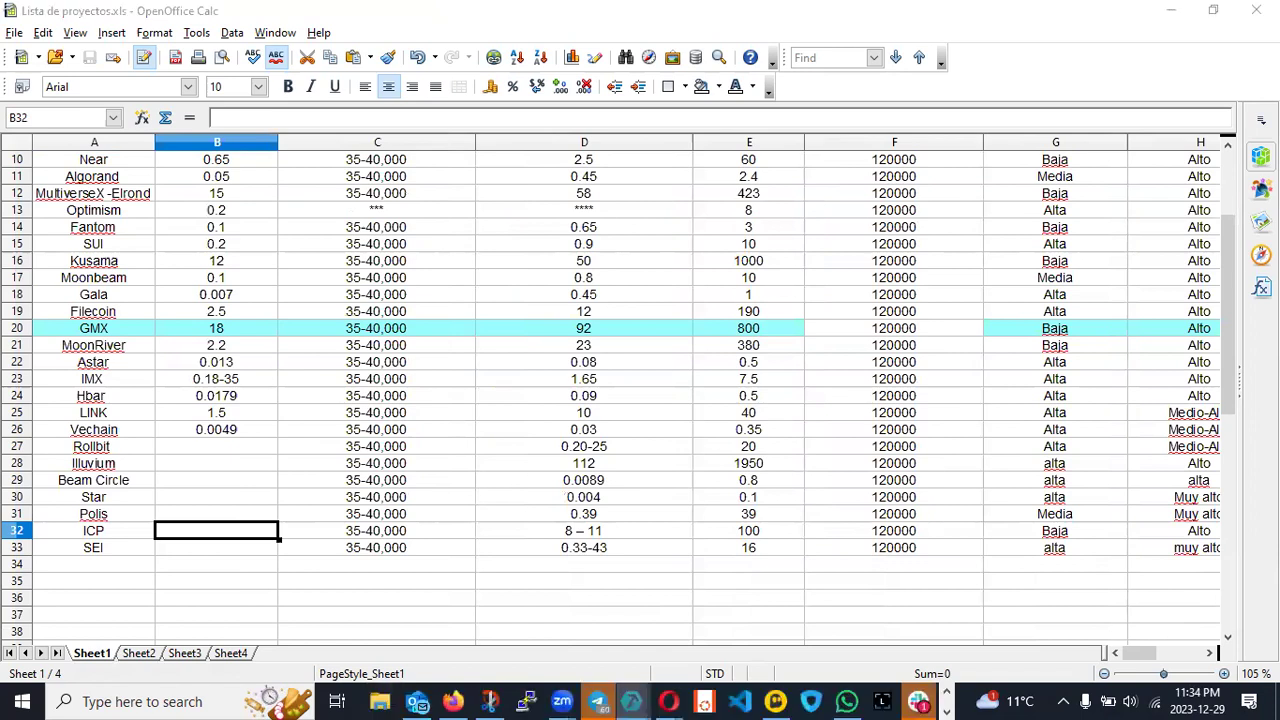
Switch to the trading platform to view the BTCUSDT H4 chart, and return to the spreadsheet.
key(alt+Tab)
scroll(466, 300, up, 3)
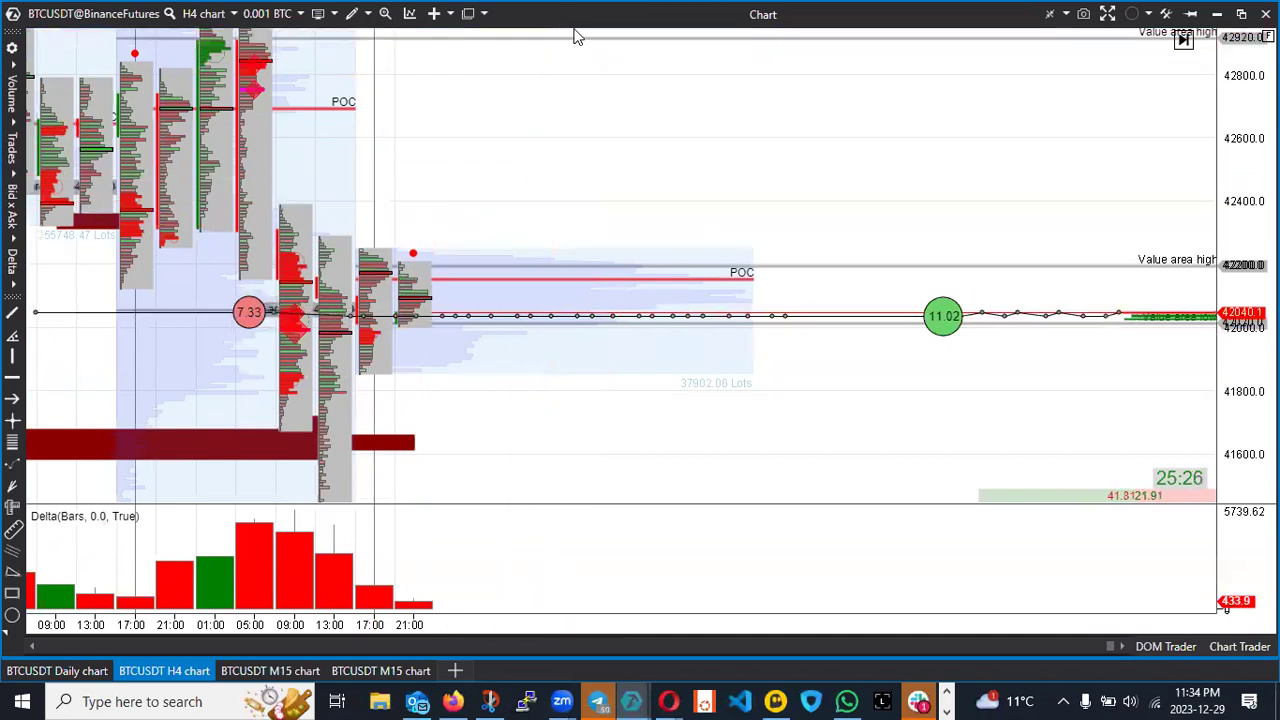
key(alt+Tab)
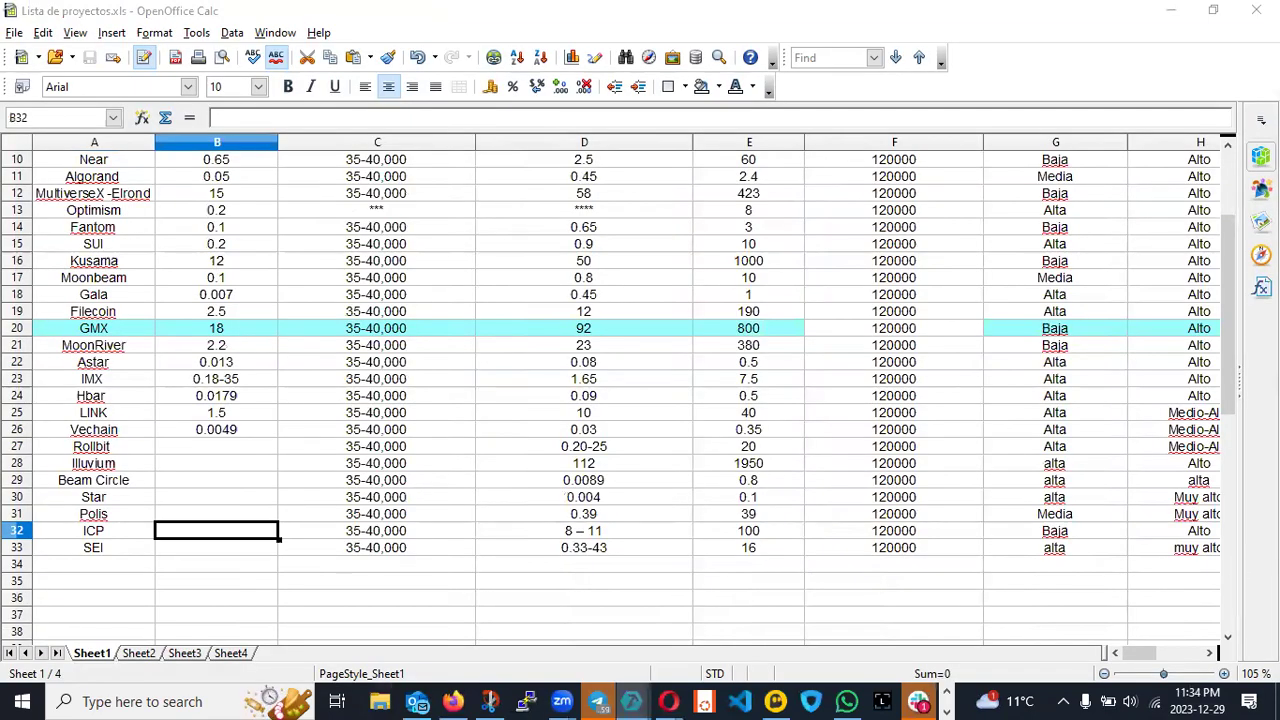